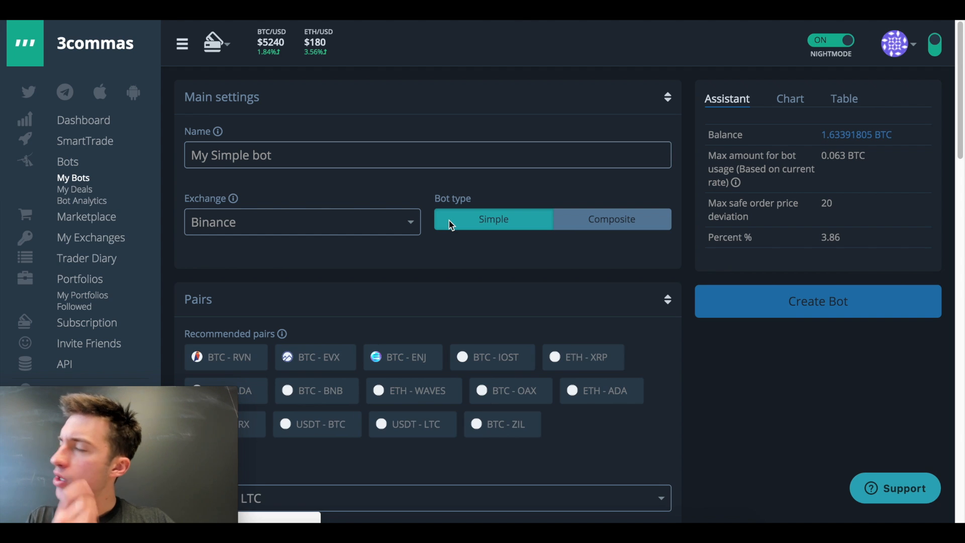
Scroll down the new My Simple bot form set to Binance and Simple type
{"action": "scroll", "coordinate": [452, 225], "scroll_direction": "down", "scroll_amount": 2}
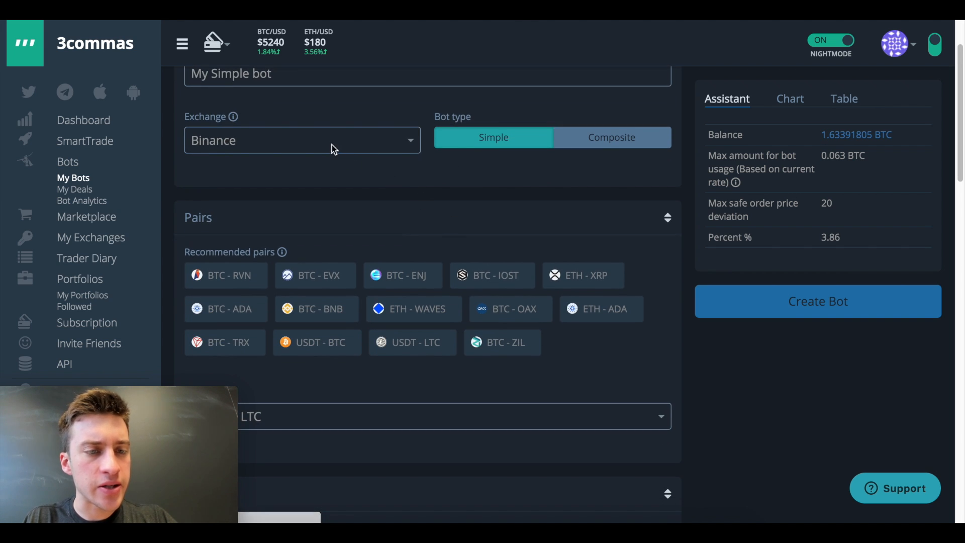
Search 'btc fet' and choose BTC - FET as the bot's trading pair
{"action": "scroll", "coordinate": [335, 155], "scroll_direction": "down", "scroll_amount": 3}
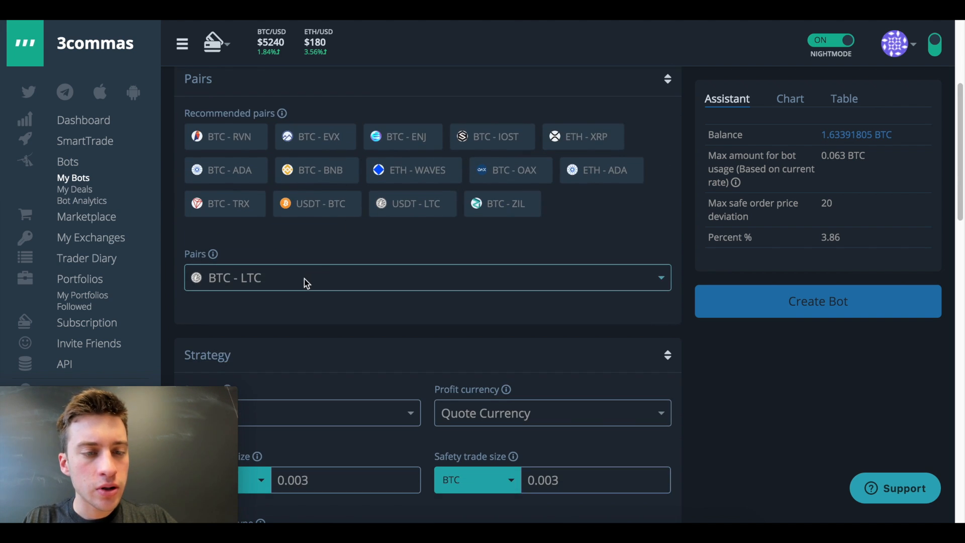
{"action": "left_click", "coordinate": [303, 278]}
{"action": "scroll", "coordinate": [348, 251], "scroll_direction": "down", "scroll_amount": 1}
{"action": "type", "text": "btc fet"}
{"action": "left_click", "coordinate": [301, 283]}
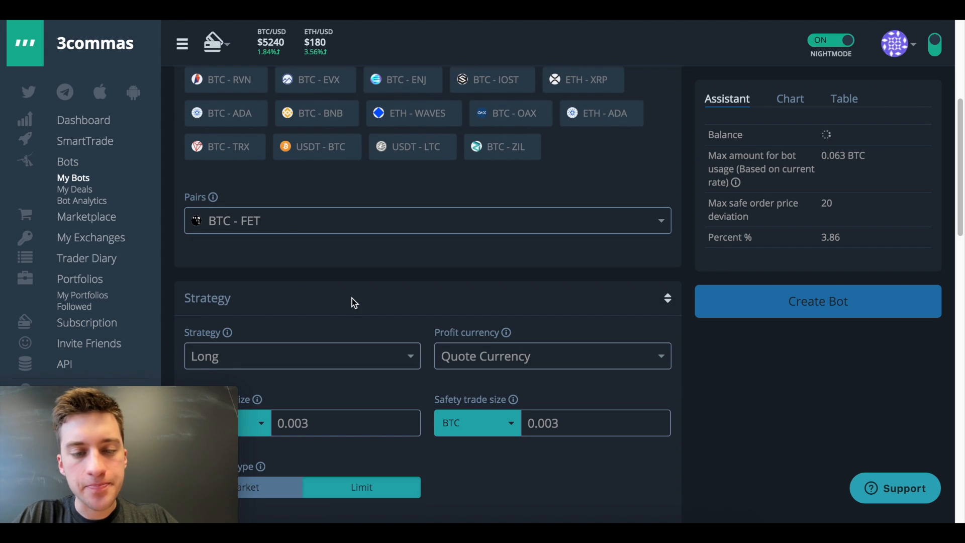
Set the base trade size to 0.3 BTC
{"action": "scroll", "coordinate": [352, 298], "scroll_direction": "down", "scroll_amount": 5}
{"action": "double_click", "coordinate": [333, 230]}
{"action": "type", "text": "0.3"}
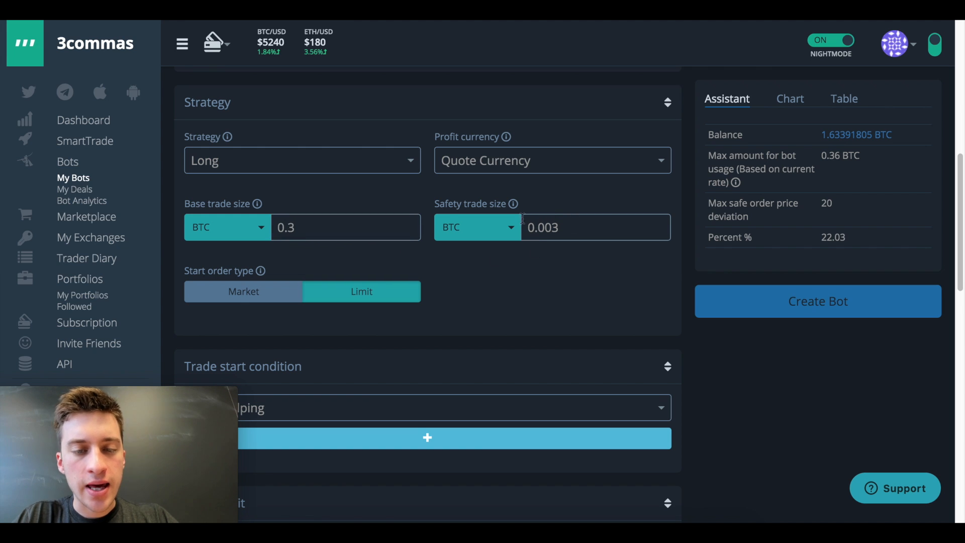
{"action": "mouse_move", "coordinate": [514, 201]}
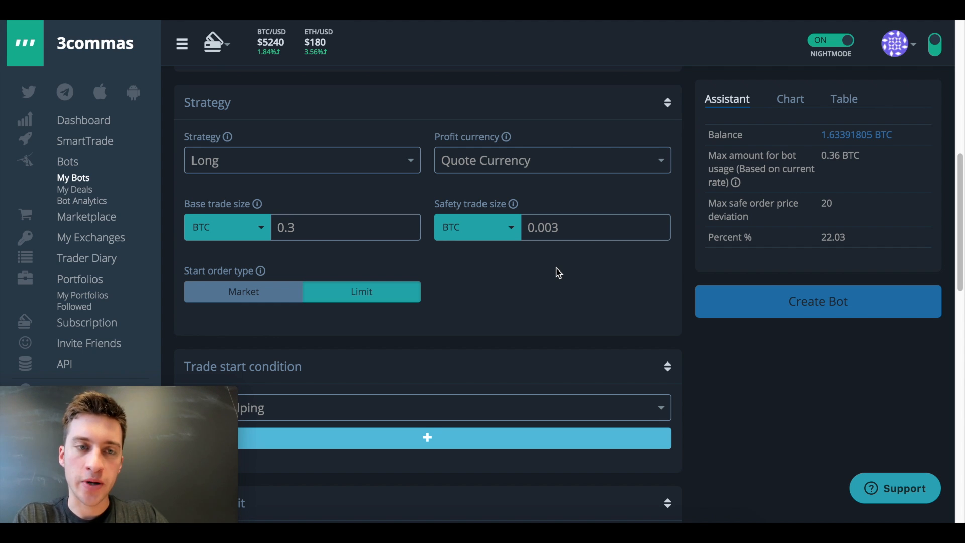
{"action": "scroll", "coordinate": [559, 273], "scroll_direction": "down", "scroll_amount": 4}
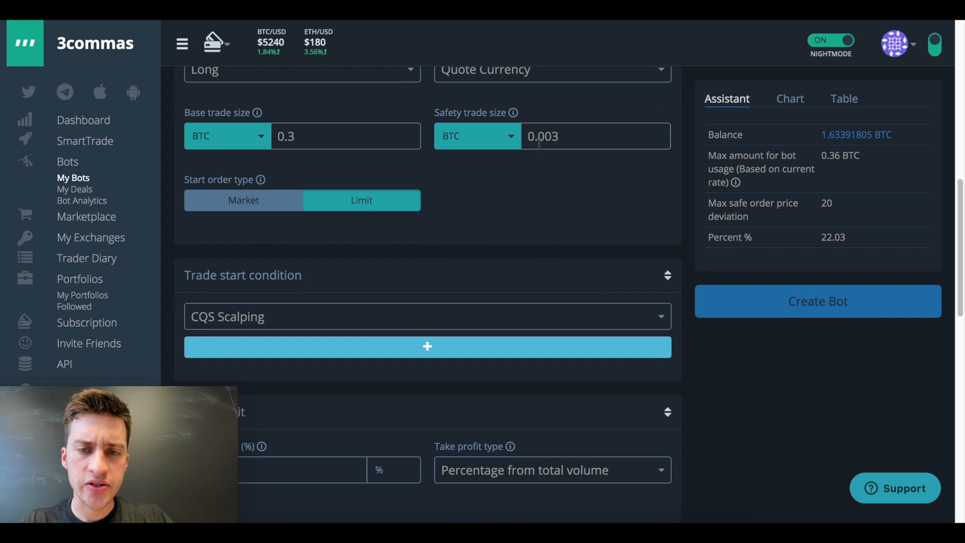
Set both Max safety trades count and Max active safety trades count to 0
{"action": "scroll", "coordinate": [572, 231], "scroll_direction": "down", "scroll_amount": 4}
{"action": "scroll", "coordinate": [302, 146], "scroll_direction": "up", "scroll_amount": 3}
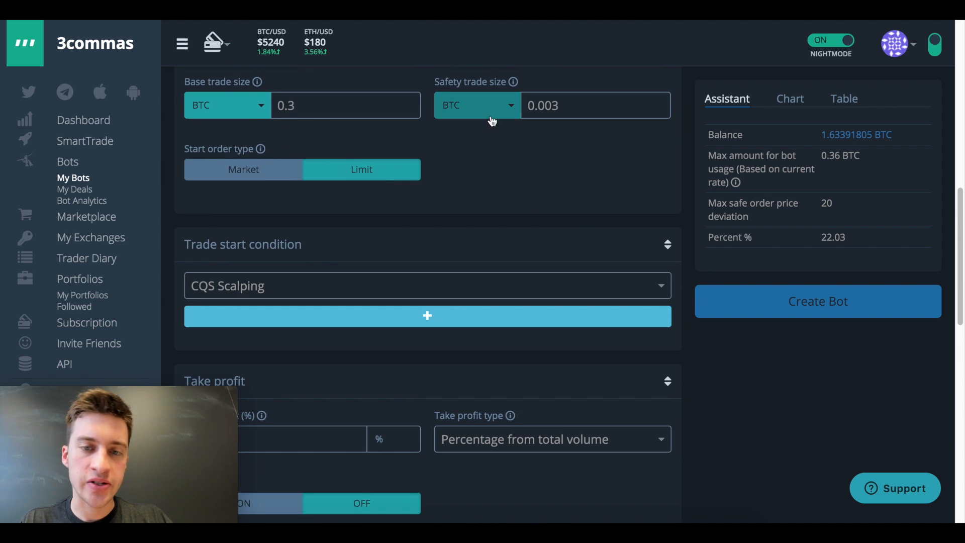
{"action": "scroll", "coordinate": [511, 151], "scroll_direction": "down", "scroll_amount": 2}
{"action": "scroll", "coordinate": [511, 149], "scroll_direction": "down", "scroll_amount": 5}
{"action": "double_click", "coordinate": [372, 224]}
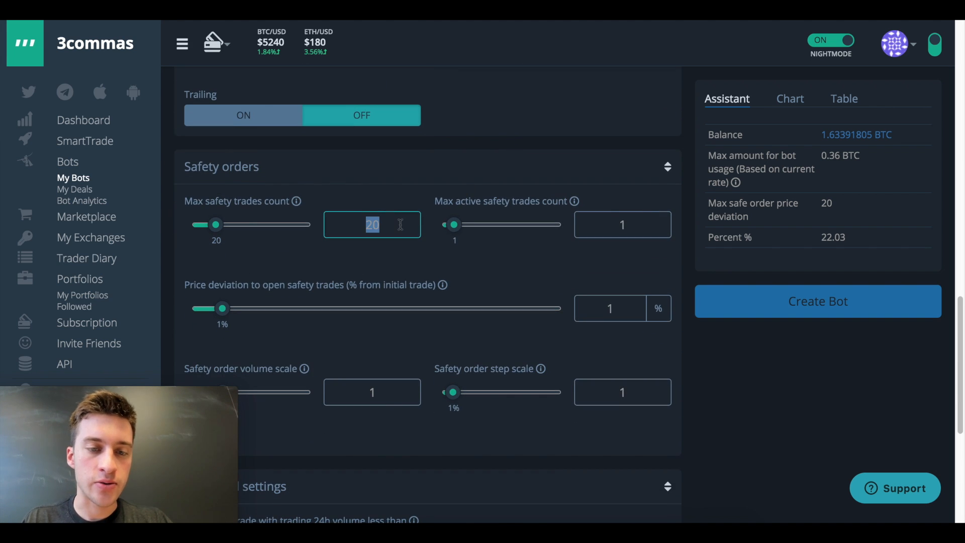
{"action": "type", "text": "0"}
{"action": "double_click", "coordinate": [625, 224]}
{"action": "type", "text": "0"}
{"action": "left_click", "coordinate": [614, 274]}
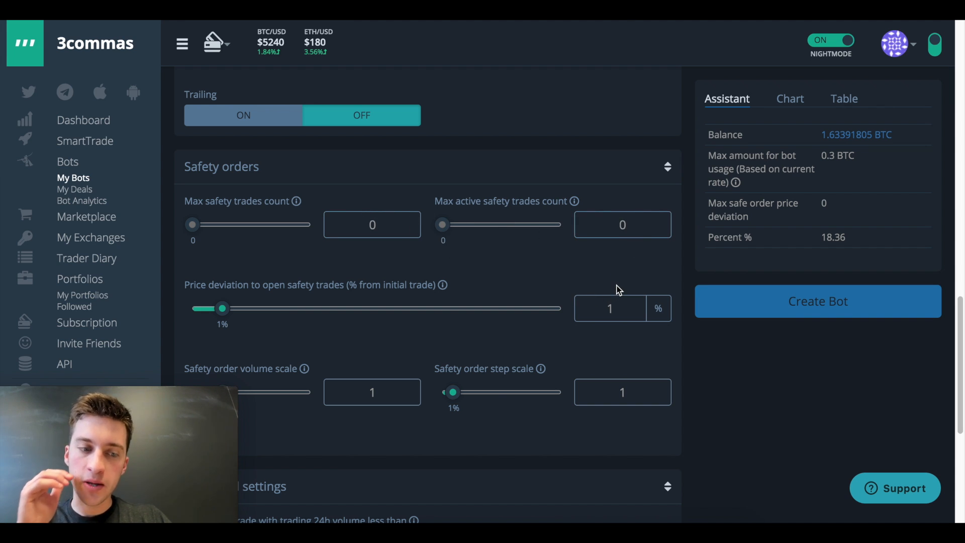
{"action": "scroll", "coordinate": [620, 291], "scroll_direction": "up", "scroll_amount": 10}
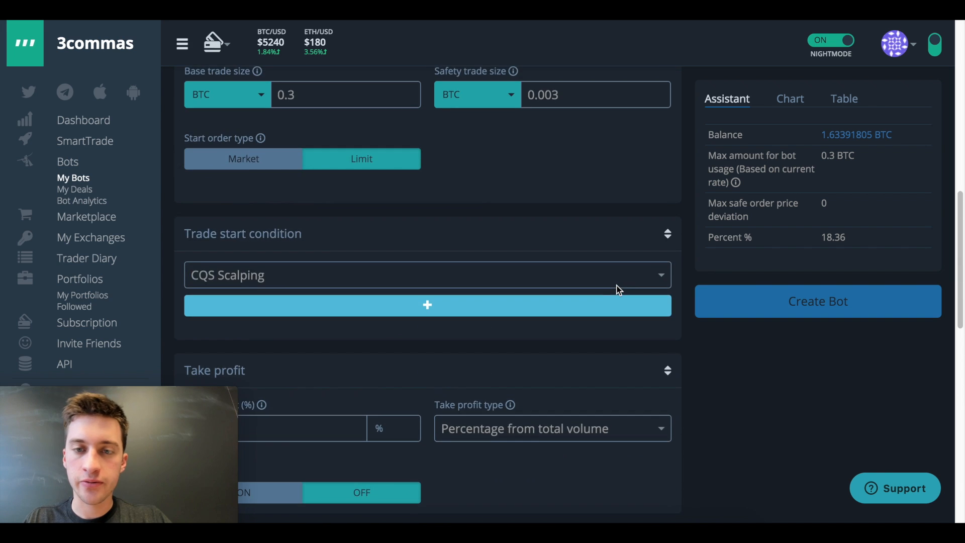
{"action": "scroll", "coordinate": [553, 209], "scroll_direction": "down", "scroll_amount": 8}
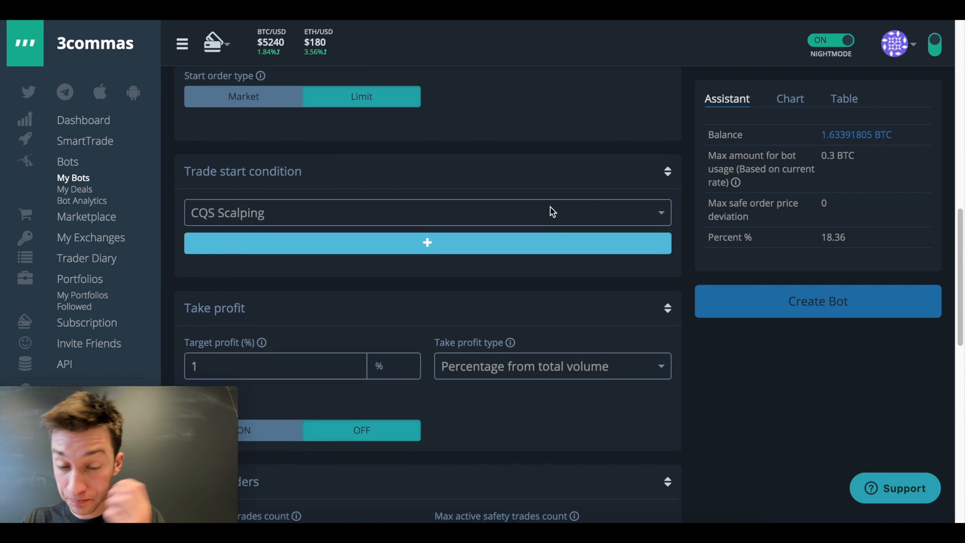
{"action": "scroll", "coordinate": [608, 306], "scroll_direction": "down", "scroll_amount": 3}
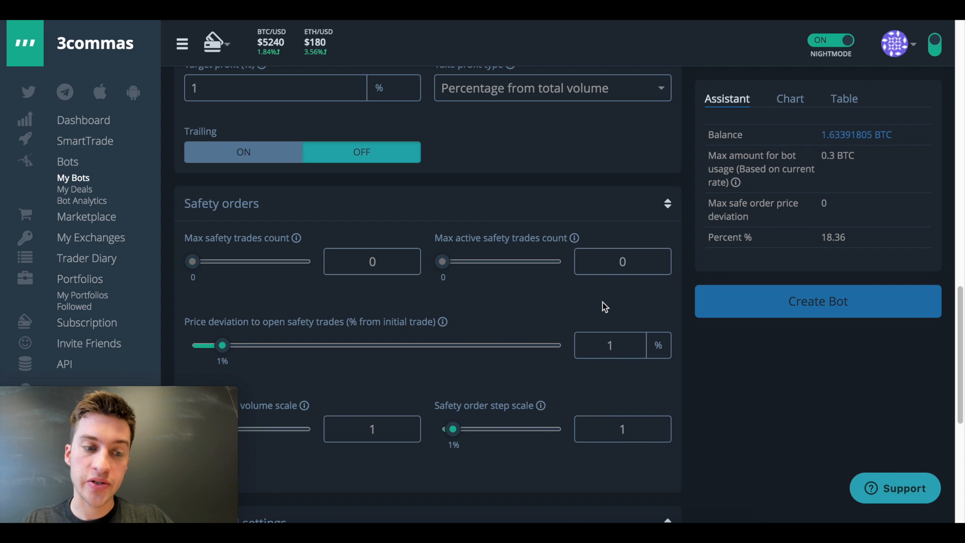
{"action": "scroll", "coordinate": [606, 306], "scroll_direction": "up", "scroll_amount": 5}
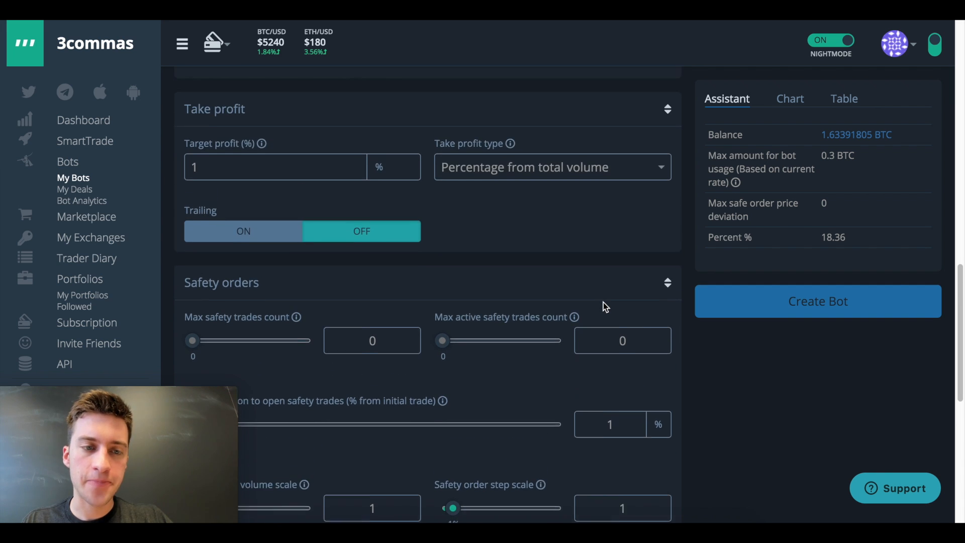
{"action": "scroll", "coordinate": [380, 272], "scroll_direction": "up", "scroll_amount": 2}
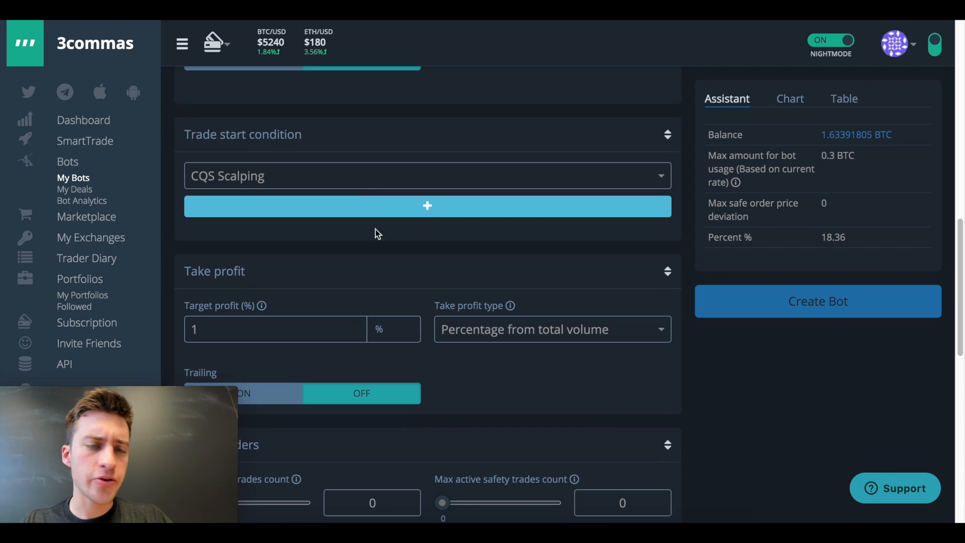
Change the trade start condition from CQS Scalping to Trading View custom signal (beta)
{"action": "left_click", "coordinate": [343, 177]}
{"action": "scroll", "coordinate": [347, 304], "scroll_direction": "down", "scroll_amount": 1}
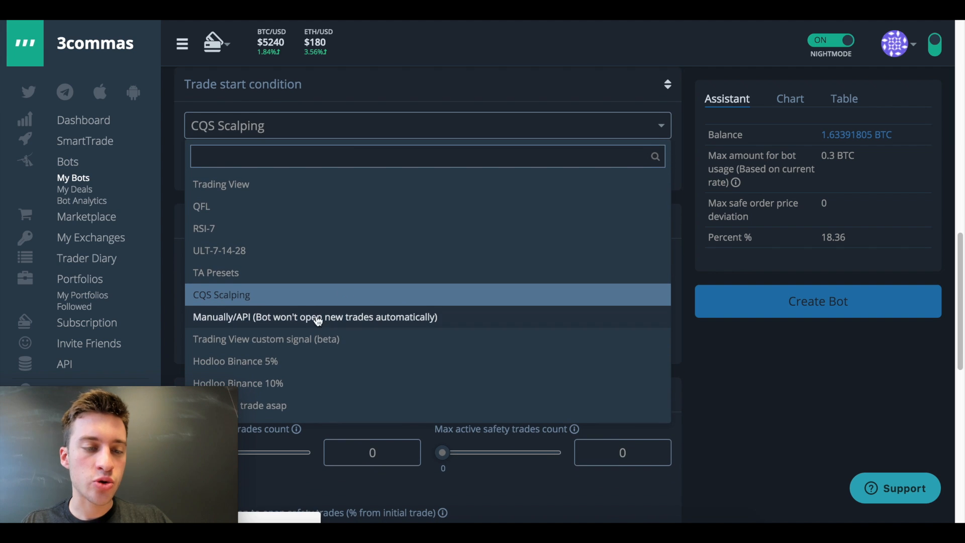
{"action": "left_click", "coordinate": [314, 345]}
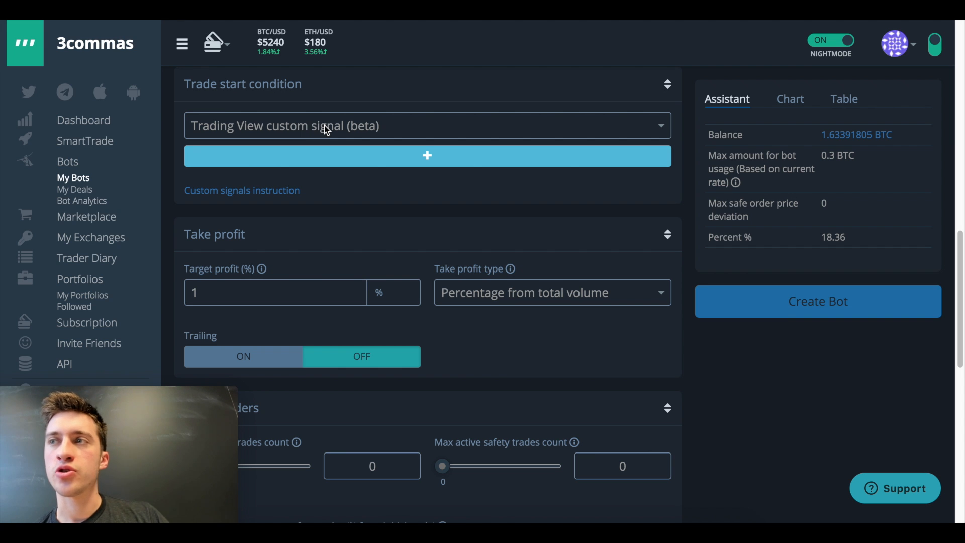
{"action": "scroll", "coordinate": [327, 129], "scroll_direction": "up", "scroll_amount": 3}
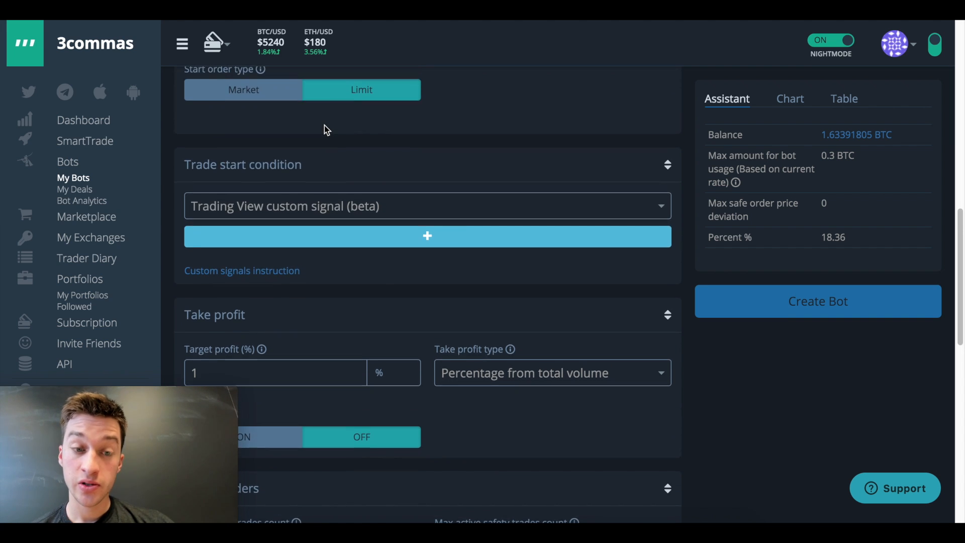
{"action": "scroll", "coordinate": [325, 125], "scroll_direction": "up", "scroll_amount": 1}
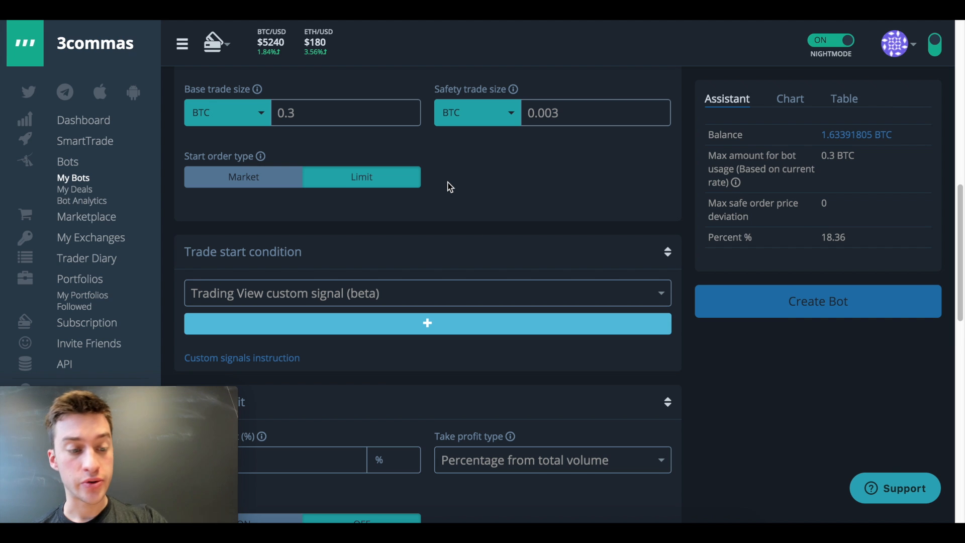
{"action": "scroll", "coordinate": [451, 187], "scroll_direction": "down", "scroll_amount": 2}
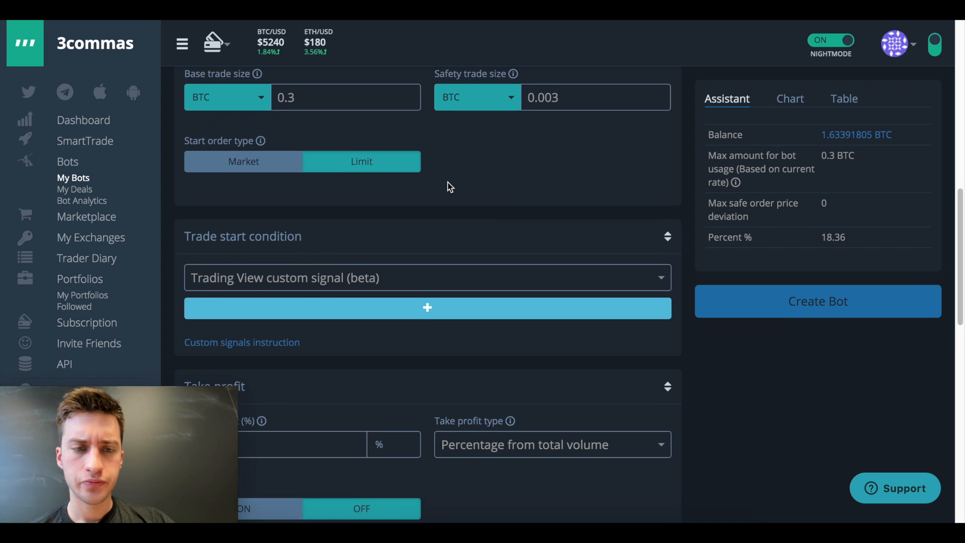
{"action": "scroll", "coordinate": [450, 187], "scroll_direction": "down", "scroll_amount": 4}
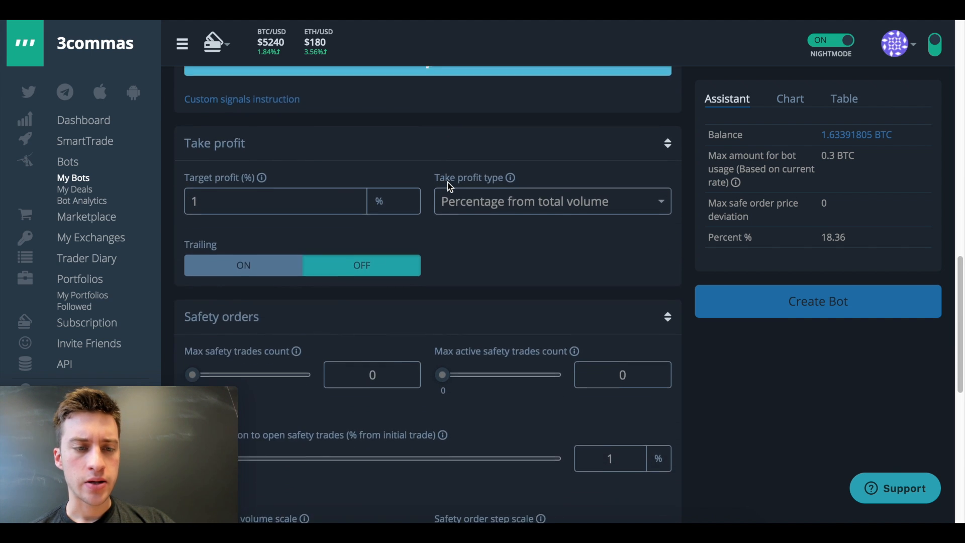
{"action": "scroll", "coordinate": [450, 187], "scroll_direction": "down", "scroll_amount": 3}
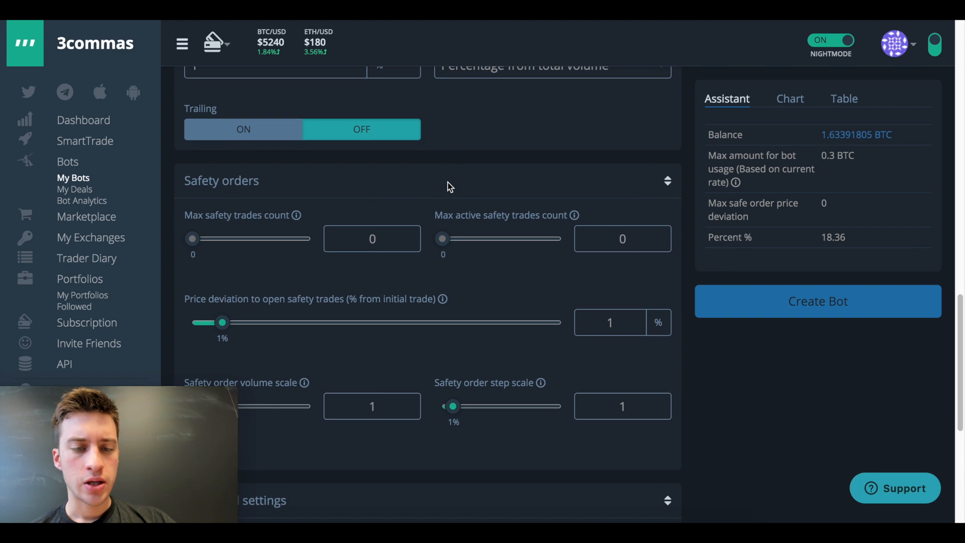
{"action": "scroll", "coordinate": [451, 187], "scroll_direction": "up", "scroll_amount": 3}
Replace the Target profit (%) value with 20
{"action": "left_click", "coordinate": [309, 168]}
{"action": "type", "text": "0"}
{"action": "double_click", "coordinate": [315, 168]}
{"action": "type", "text": "20"}
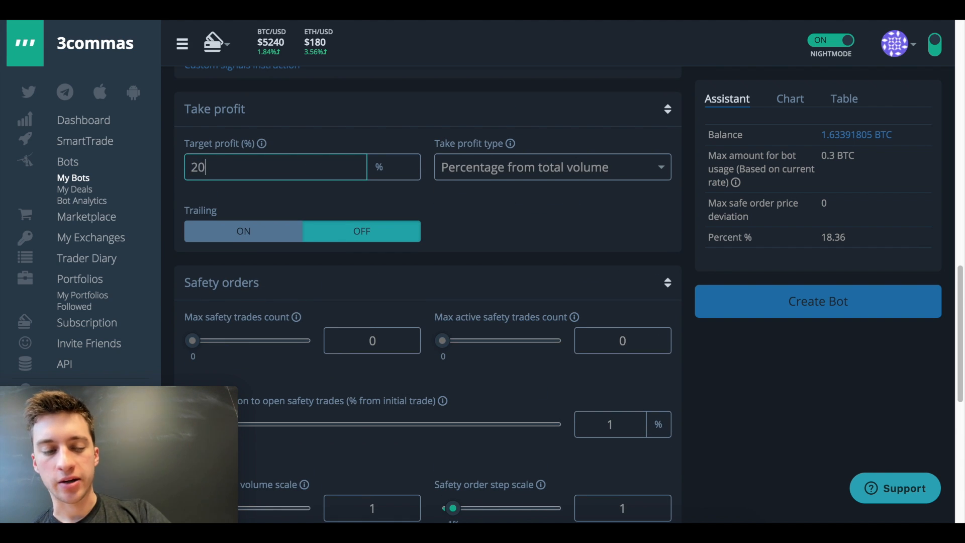
{"action": "double_click", "coordinate": [508, 231]}
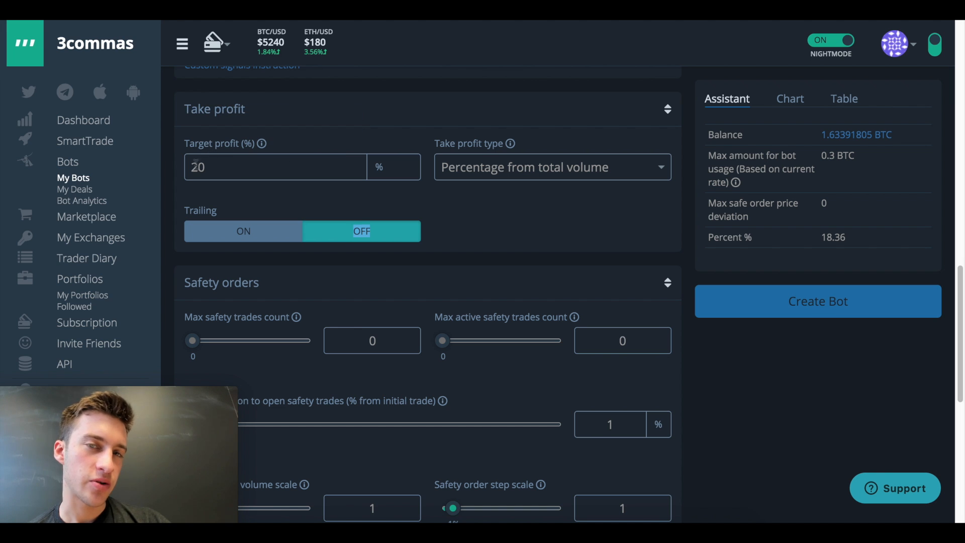
{"action": "scroll", "coordinate": [563, 257], "scroll_direction": "down", "scroll_amount": 1}
{"action": "scroll", "coordinate": [565, 256], "scroll_direction": "down", "scroll_amount": 3}
{"action": "scroll", "coordinate": [564, 257], "scroll_direction": "up", "scroll_amount": 3}
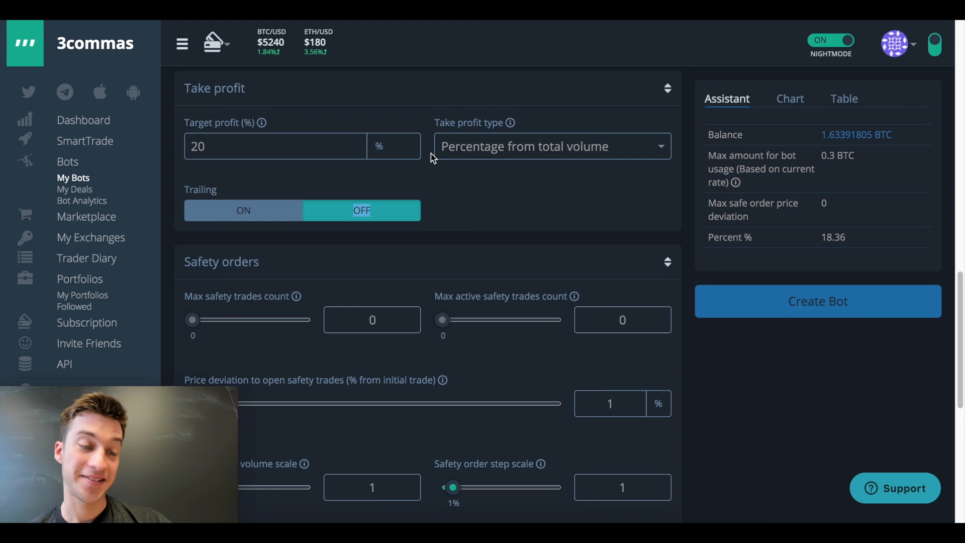
{"action": "scroll", "coordinate": [663, 244], "scroll_direction": "down", "scroll_amount": 4}
{"action": "scroll", "coordinate": [662, 244], "scroll_direction": "down", "scroll_amount": 4}
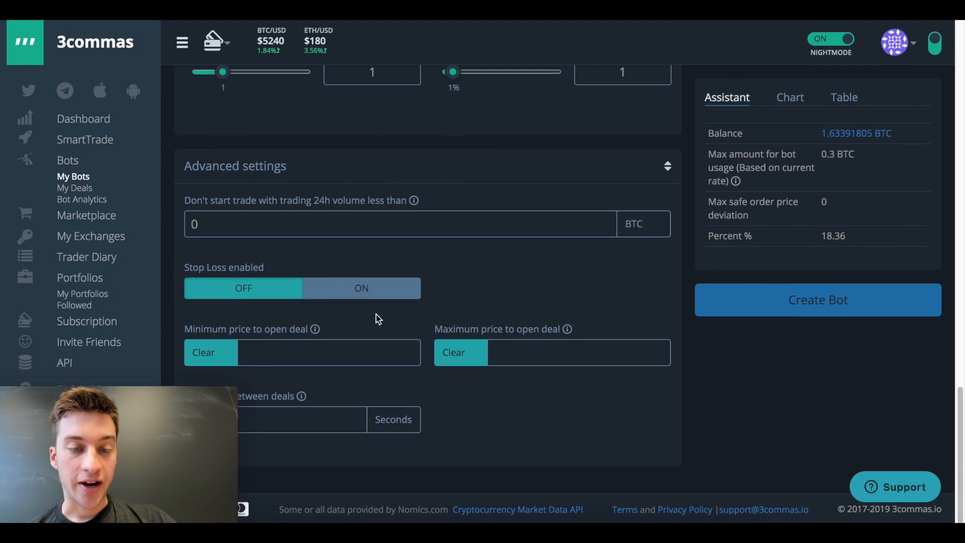
Switch on Stop Loss and its timeout, entering 3 as the stop loss percentage
{"action": "left_click", "coordinate": [355, 294]}
{"action": "scroll", "coordinate": [355, 296], "scroll_direction": "down", "scroll_amount": 1}
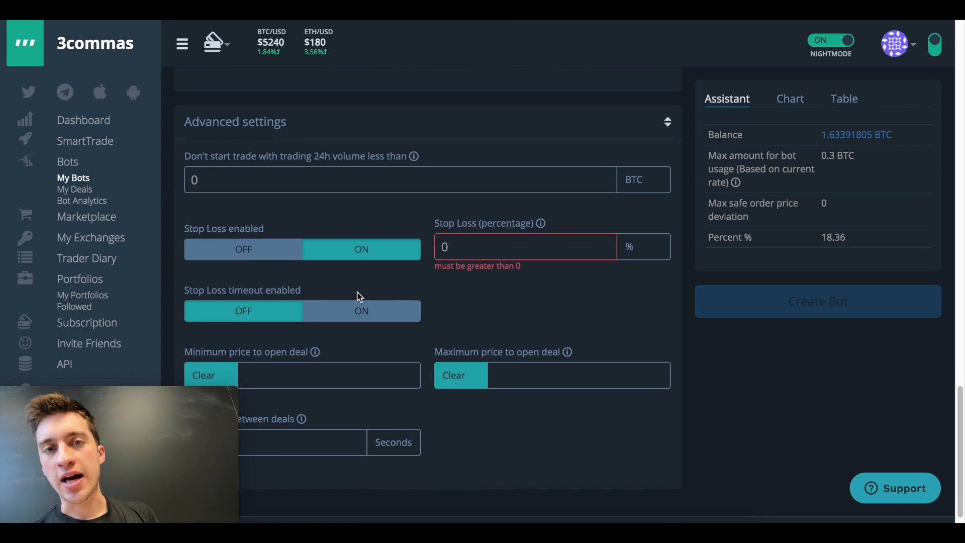
{"action": "left_click", "coordinate": [361, 314]}
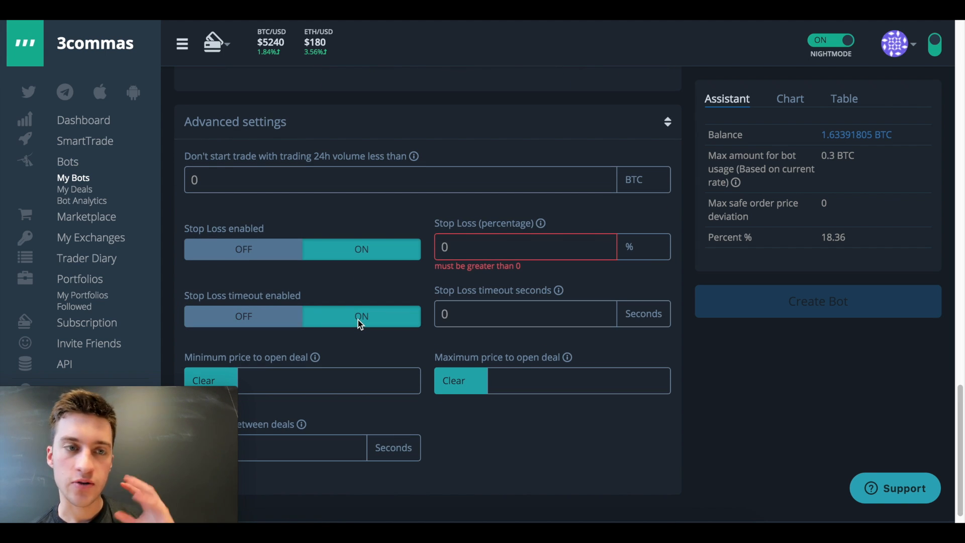
{"action": "double_click", "coordinate": [535, 242]}
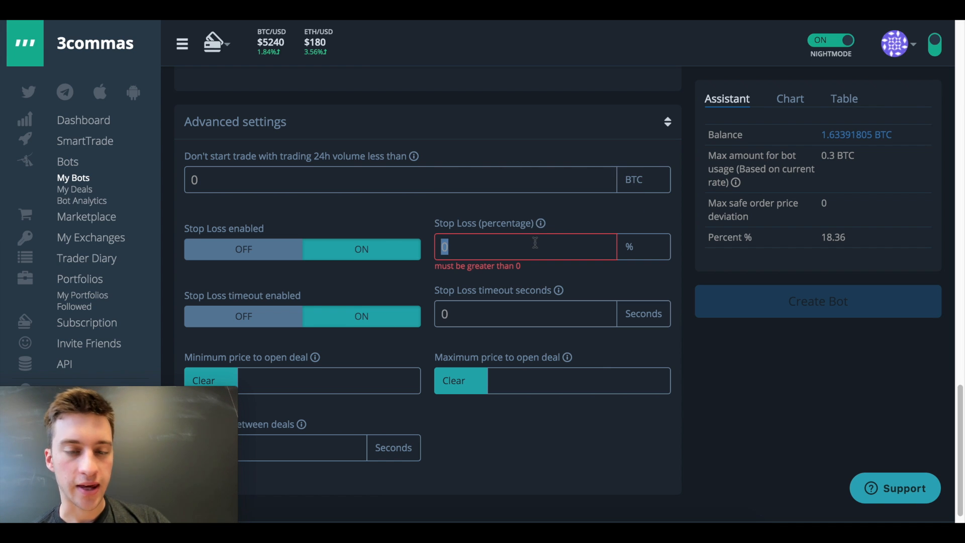
{"action": "type", "text": "3"}
Set the stop loss timeout to 100 seconds and highlight the 3% stop loss value
{"action": "double_click", "coordinate": [521, 310]}
{"action": "type", "text": "100"}
{"action": "left_click", "coordinate": [536, 338]}
{"action": "scroll", "coordinate": [536, 338], "scroll_direction": "down", "scroll_amount": 1}
{"action": "mouse_move", "coordinate": [558, 286]}
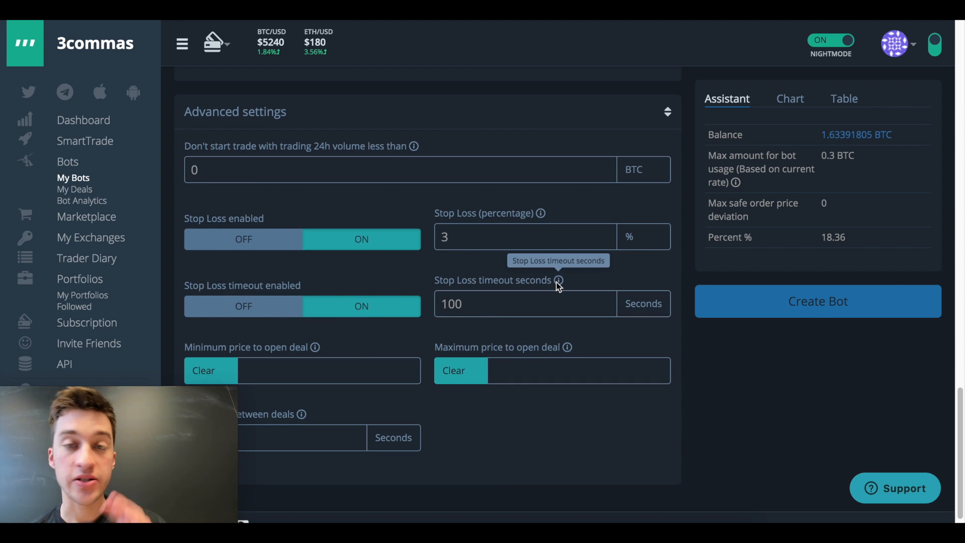
{"action": "scroll", "coordinate": [558, 284], "scroll_direction": "down", "scroll_amount": 1}
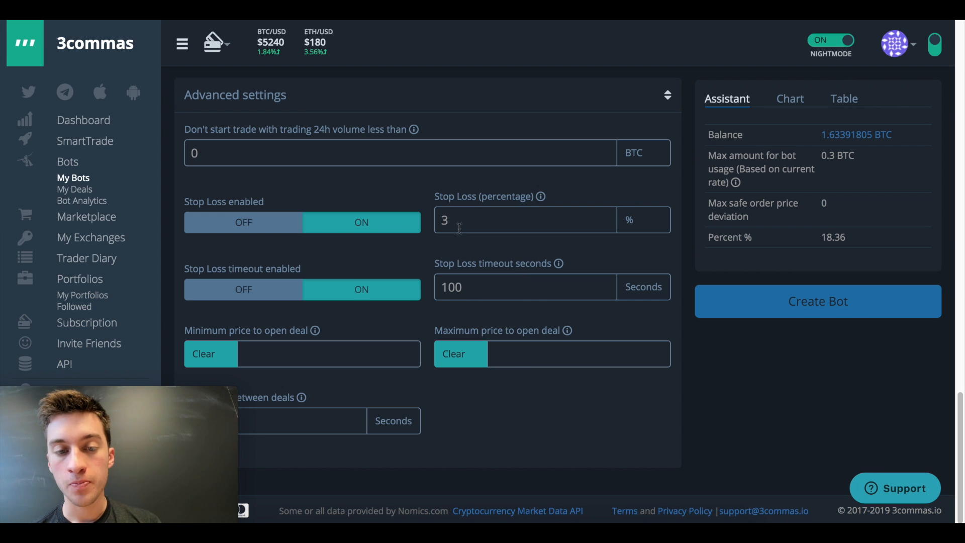
{"action": "left_click_drag", "start_coordinate": [457, 222], "coordinate": [417, 225]}
{"action": "left_click", "coordinate": [449, 254]}
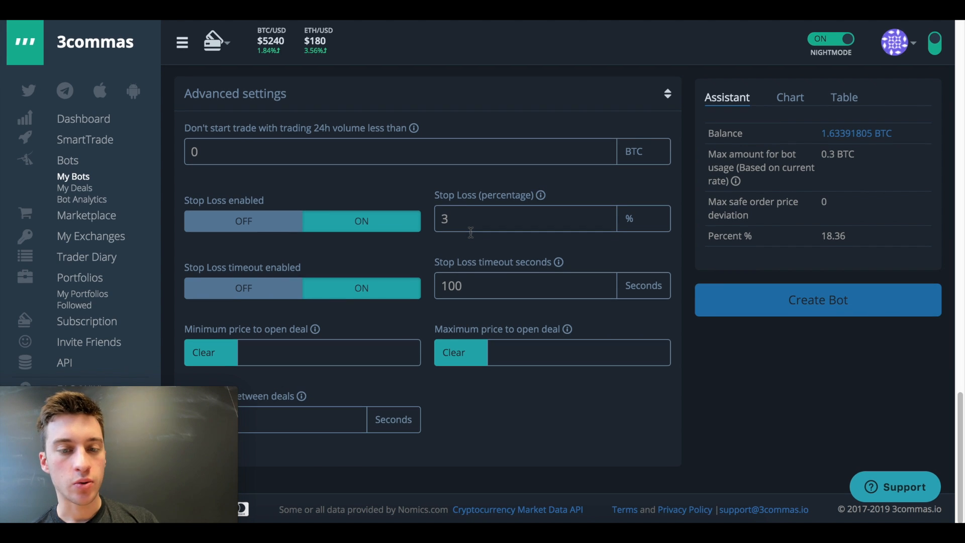
Create the bot and dismiss the 'Bot successfully saved' confirmation to view its page
{"action": "scroll", "coordinate": [528, 243], "scroll_direction": "up", "scroll_amount": 3}
{"action": "scroll", "coordinate": [532, 244], "scroll_direction": "up", "scroll_amount": 10}
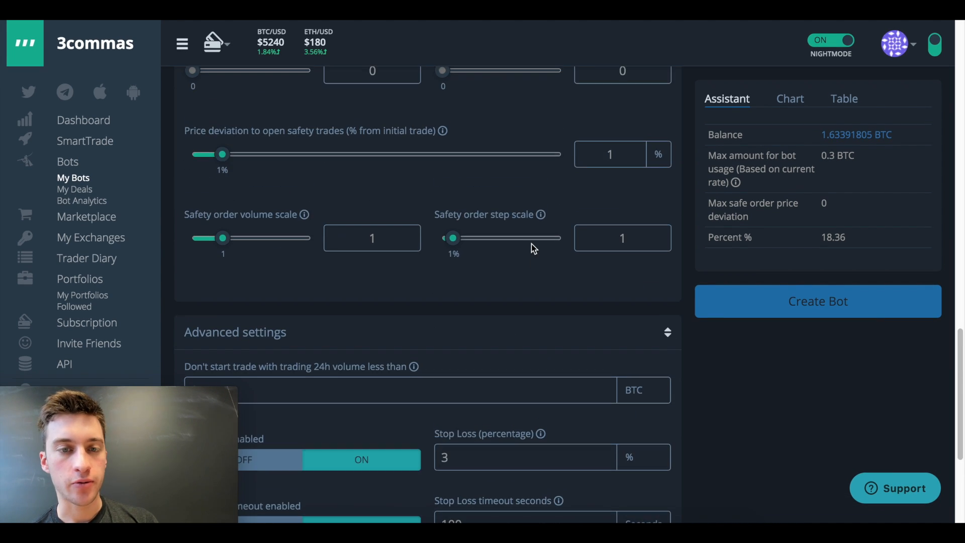
{"action": "scroll", "coordinate": [532, 244], "scroll_direction": "up", "scroll_amount": 4}
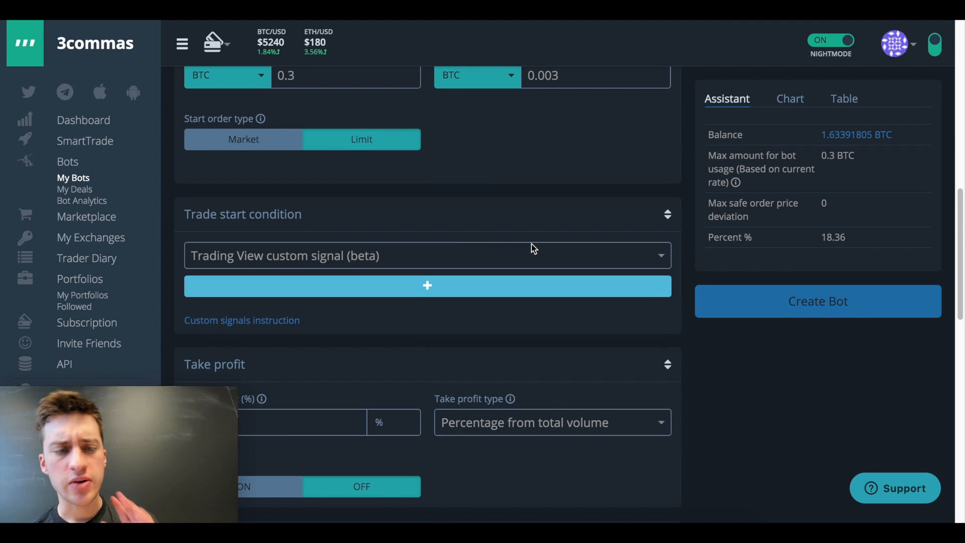
{"action": "scroll", "coordinate": [618, 242], "scroll_direction": "up", "scroll_amount": 10}
{"action": "scroll", "coordinate": [618, 243], "scroll_direction": "up", "scroll_amount": 5}
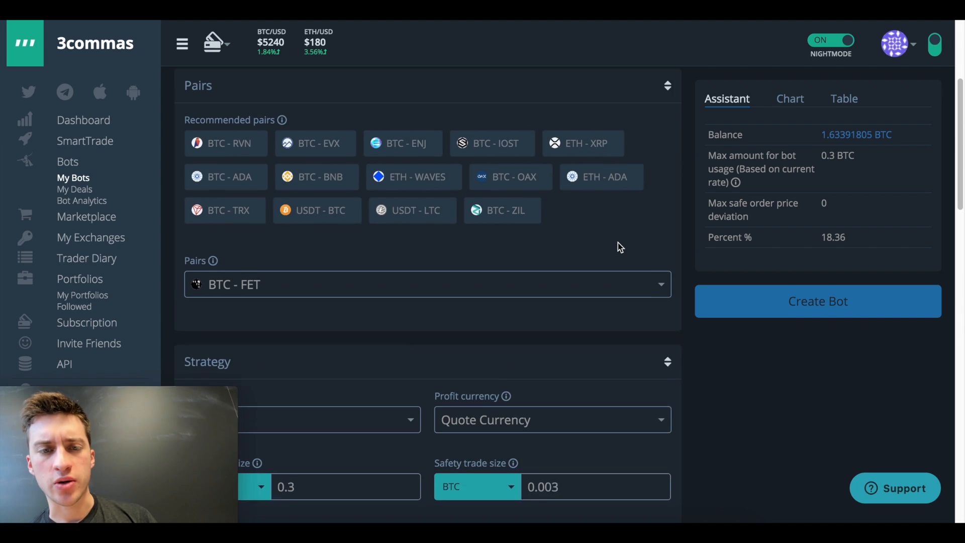
{"action": "left_click", "coordinate": [744, 310]}
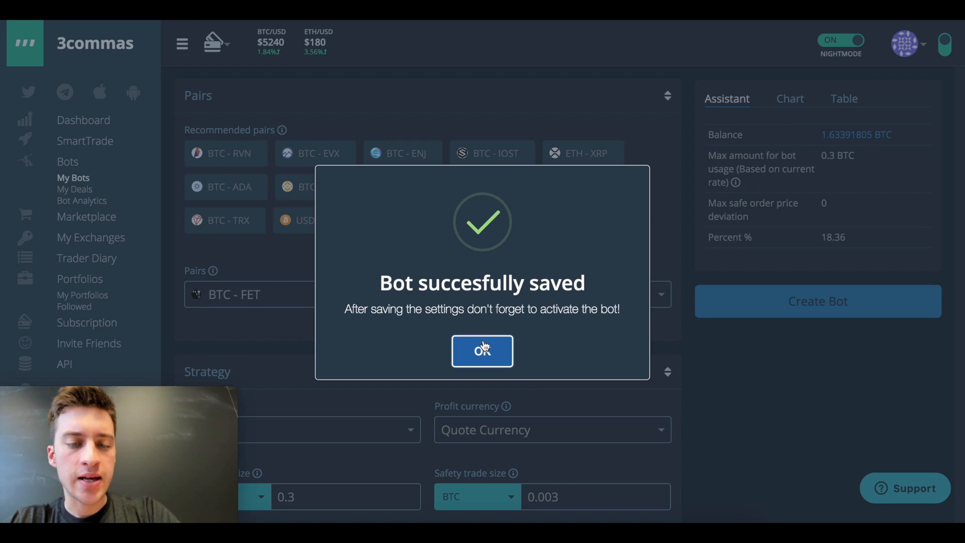
{"action": "left_click", "coordinate": [484, 346]}
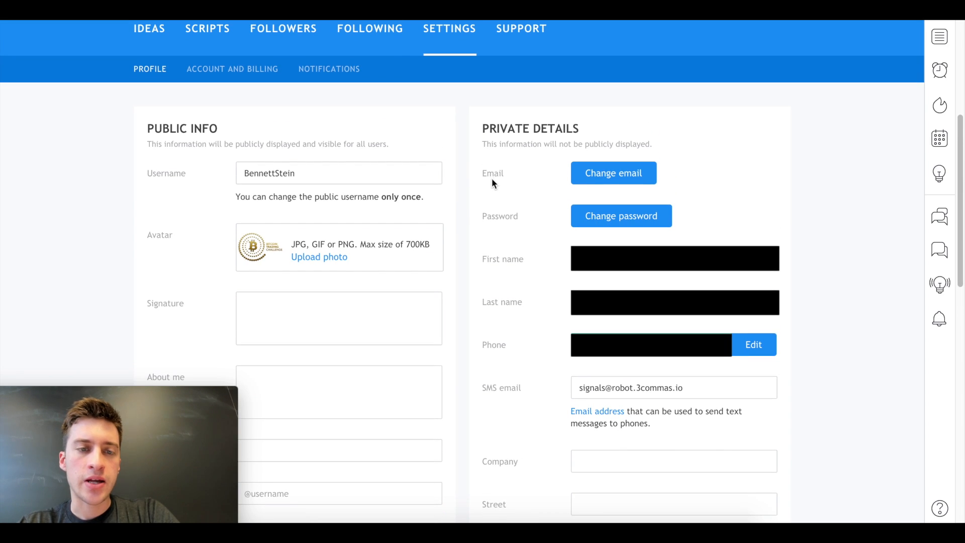
Highlight the SMS email field holding the 3Commas signals address in Private Details
{"action": "scroll", "coordinate": [457, 220], "scroll_direction": "down", "scroll_amount": 1}
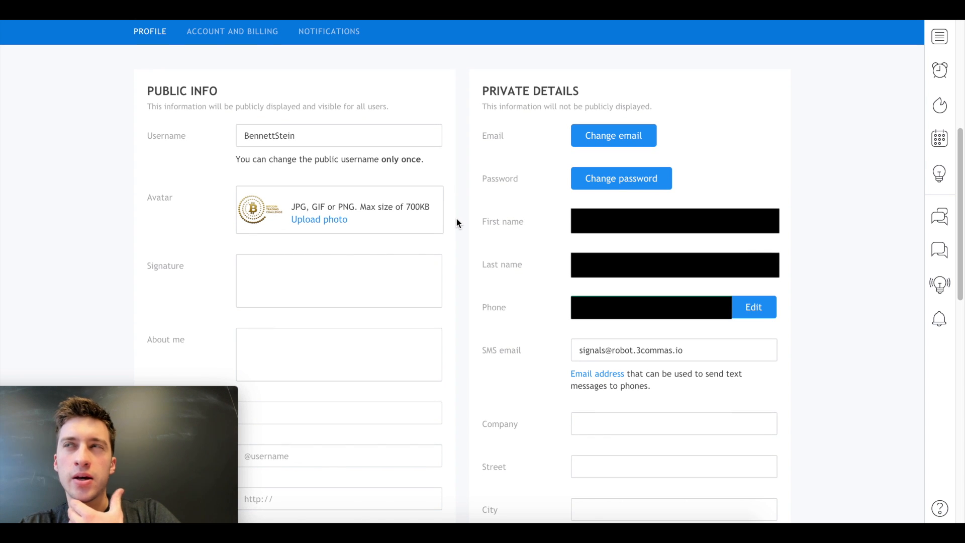
{"action": "scroll", "coordinate": [457, 221], "scroll_direction": "down", "scroll_amount": 1}
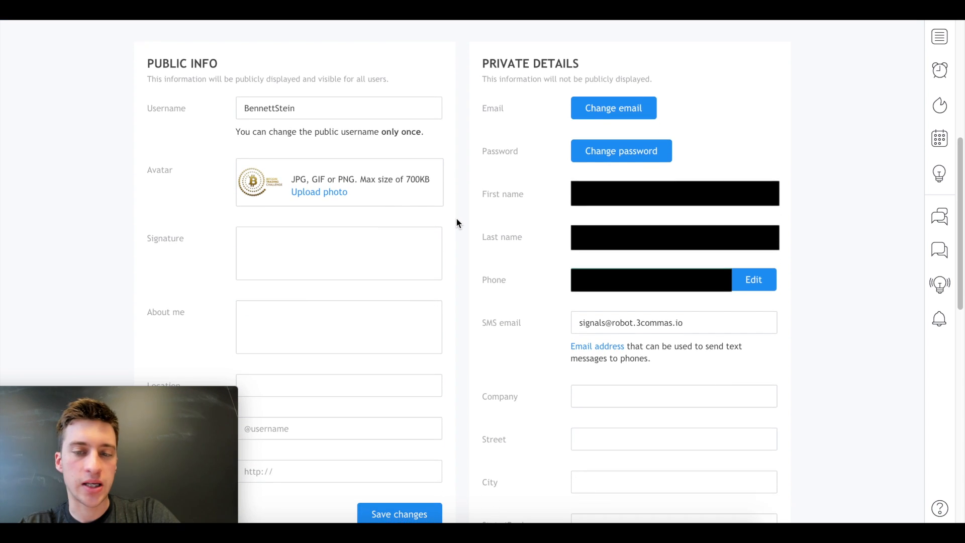
{"action": "scroll", "coordinate": [457, 222], "scroll_direction": "down", "scroll_amount": 1}
{"action": "left_click_drag", "start_coordinate": [481, 285], "coordinate": [515, 281]}
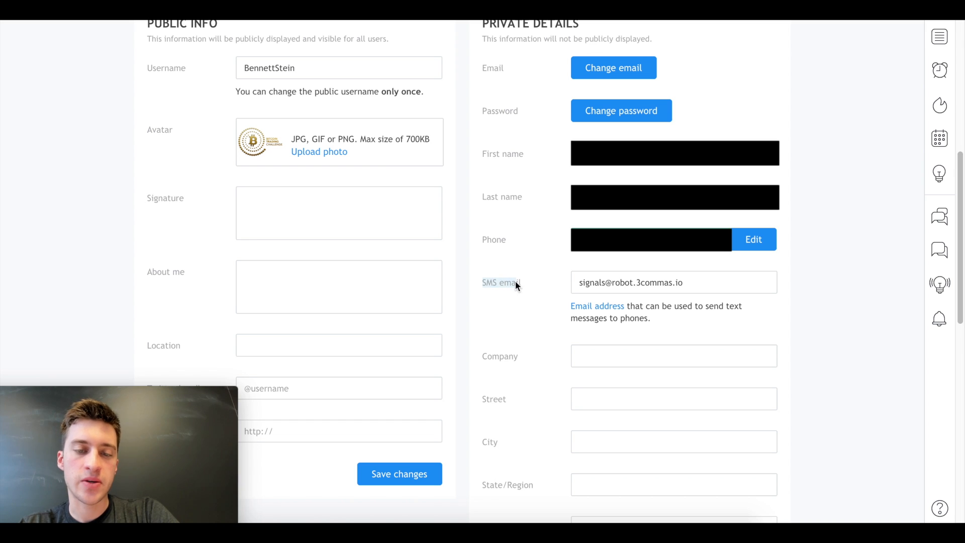
{"action": "left_click", "coordinate": [459, 246]}
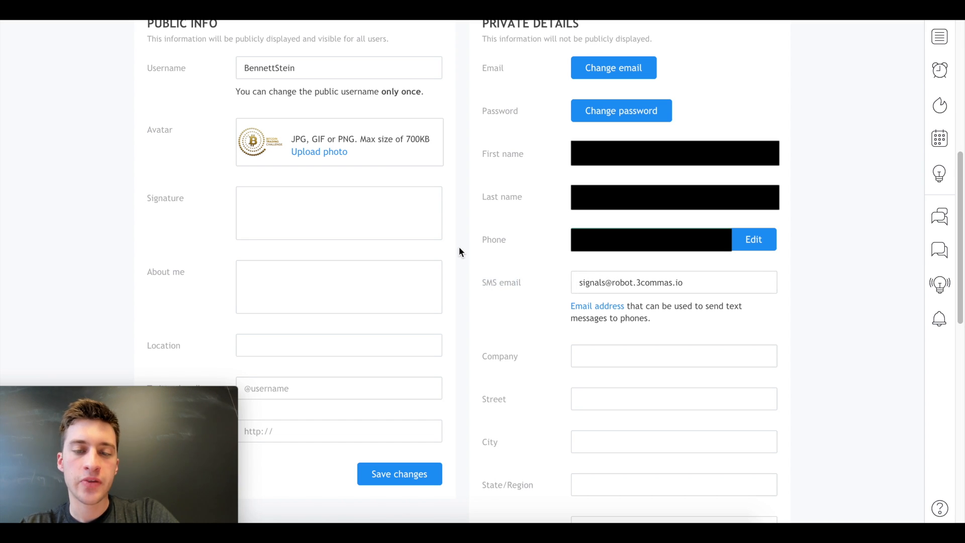
{"action": "scroll", "coordinate": [573, 307], "scroll_direction": "up", "scroll_amount": 2}
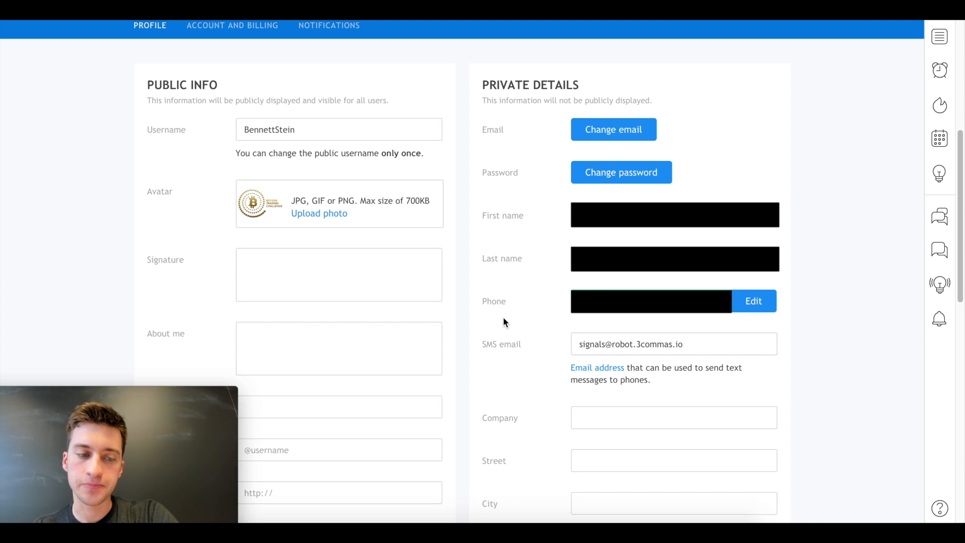
{"action": "scroll", "coordinate": [475, 286], "scroll_direction": "up", "scroll_amount": 1}
{"action": "scroll", "coordinate": [481, 258], "scroll_direction": "up", "scroll_amount": 3}
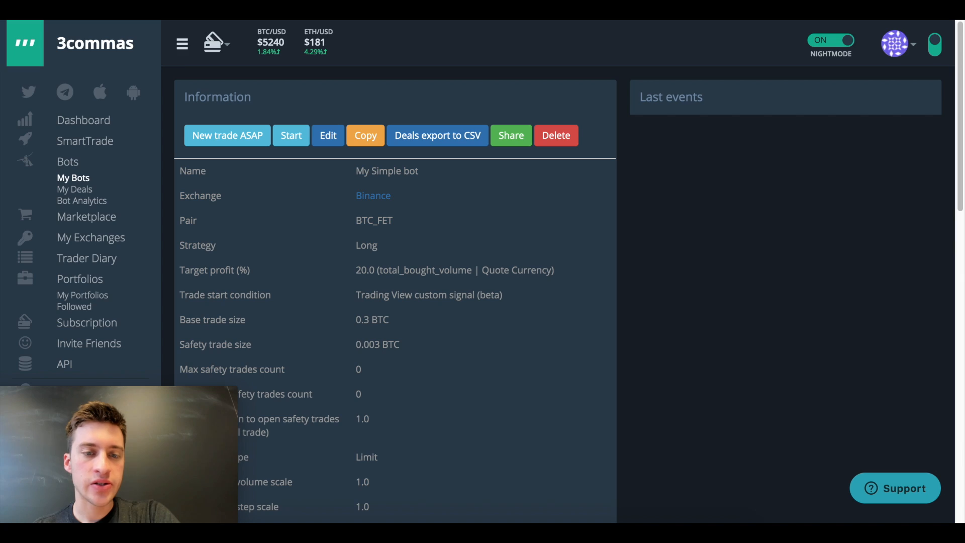
Copy the 'Message for deal start signal' JSON from the bot's information page
{"action": "scroll", "coordinate": [440, 215], "scroll_direction": "down", "scroll_amount": 10}
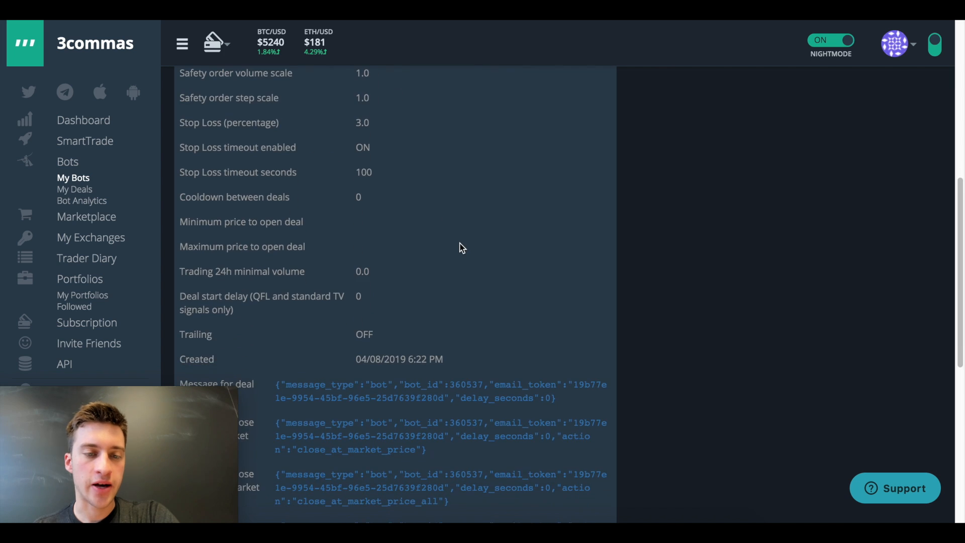
{"action": "right_click", "coordinate": [309, 273]}
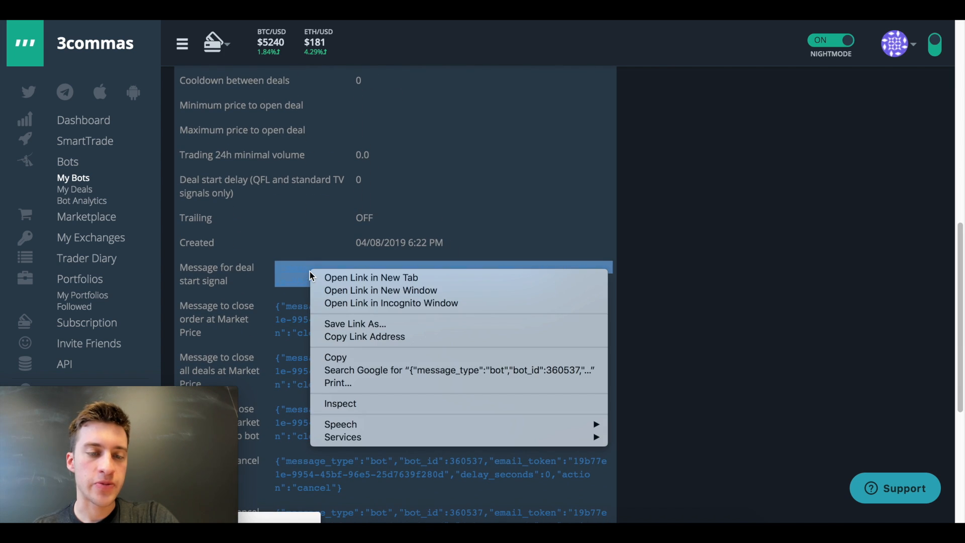
{"action": "left_click", "coordinate": [350, 357]}
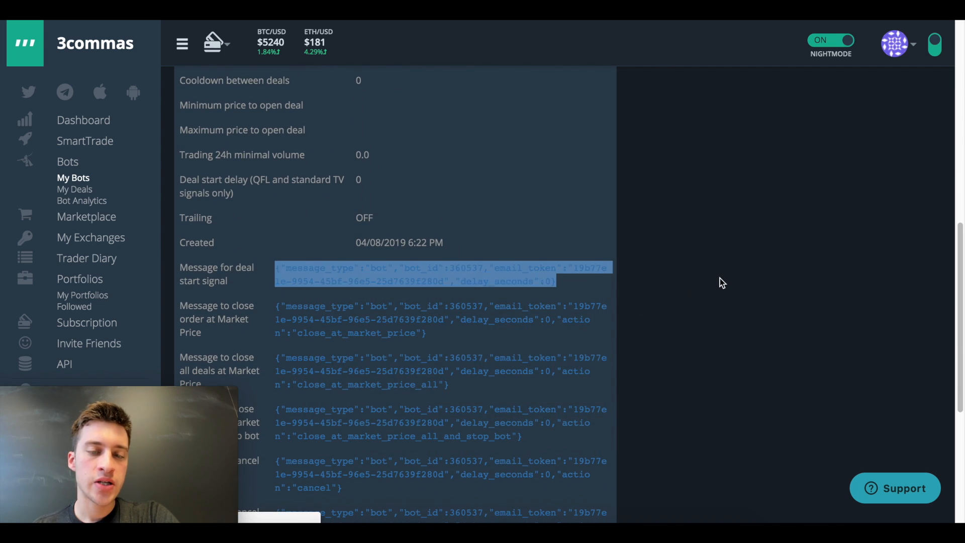
{"action": "left_click", "coordinate": [722, 283]}
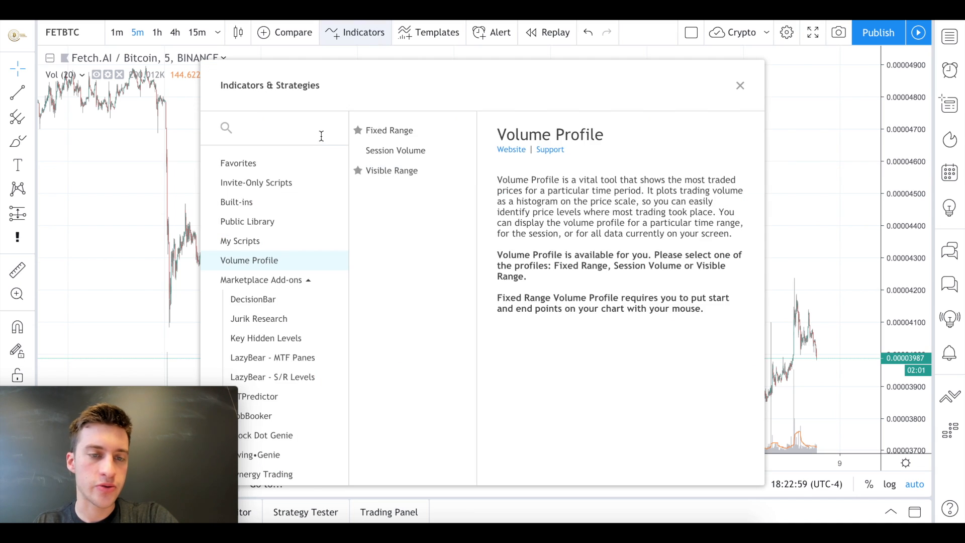
Add the MFI [seiglerj] indicator to the FETBTC 5-minute chart
{"action": "left_click", "coordinate": [321, 136]}
{"action": "type", "text": "mfi"}
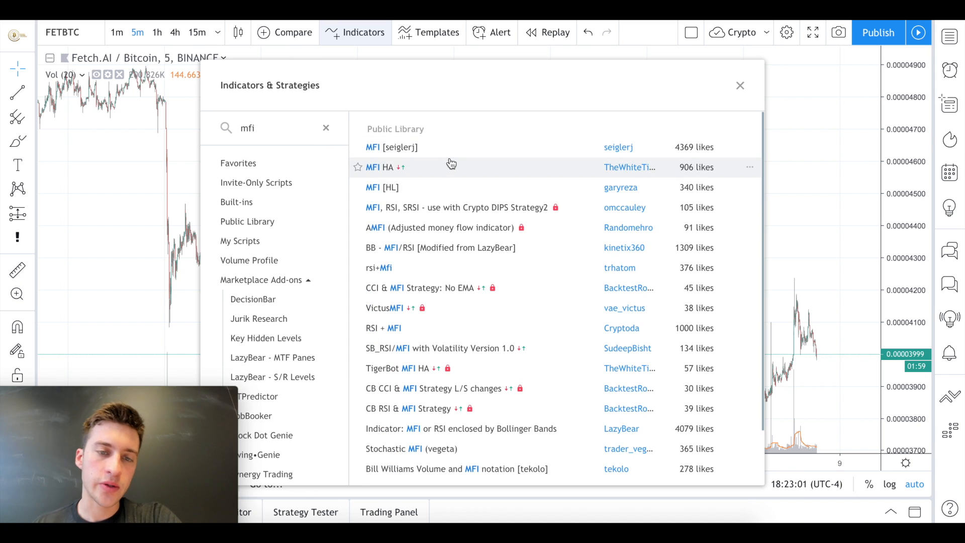
{"action": "left_click", "coordinate": [453, 151]}
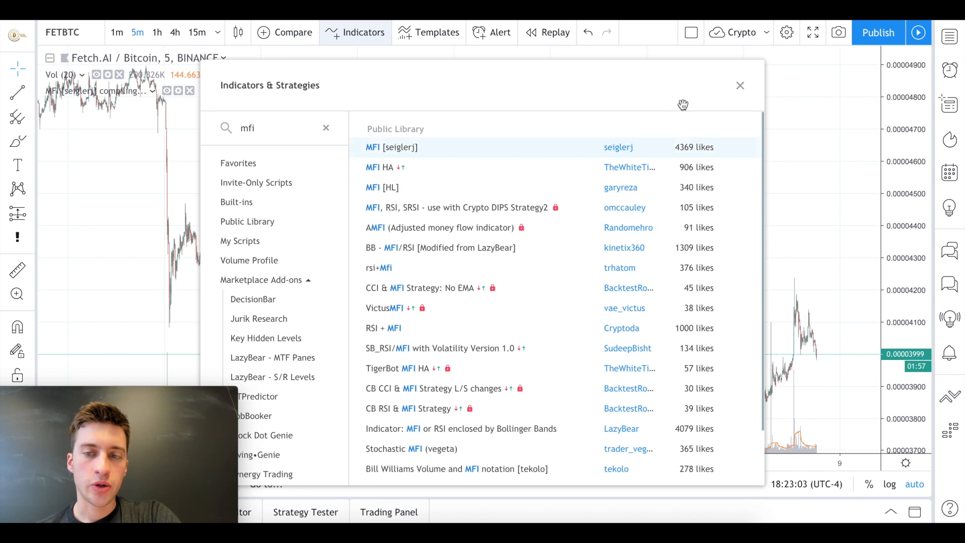
{"action": "left_click", "coordinate": [744, 91]}
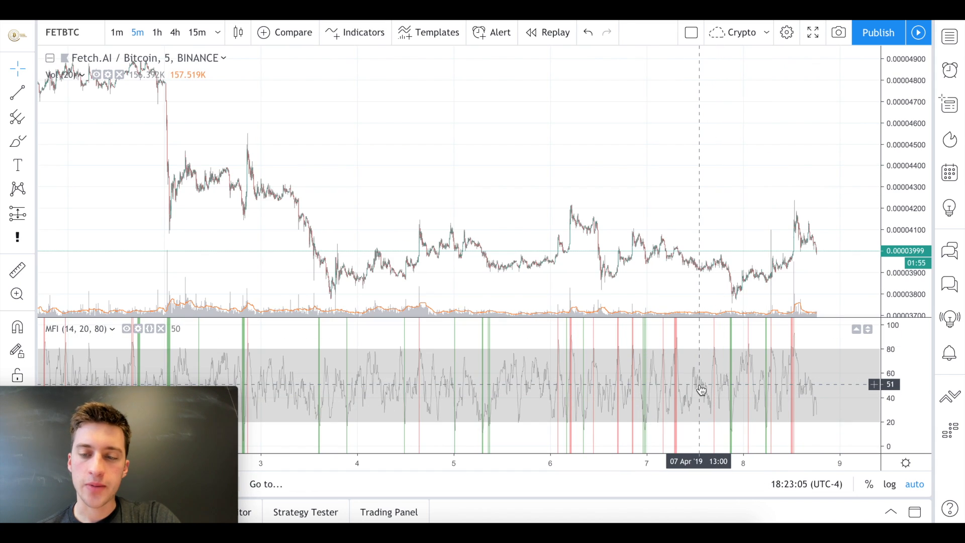
Zoom the chart's time axis out so more past candles show above the MFI pane
{"action": "scroll", "coordinate": [701, 390], "scroll_direction": "up", "scroll_amount": 2}
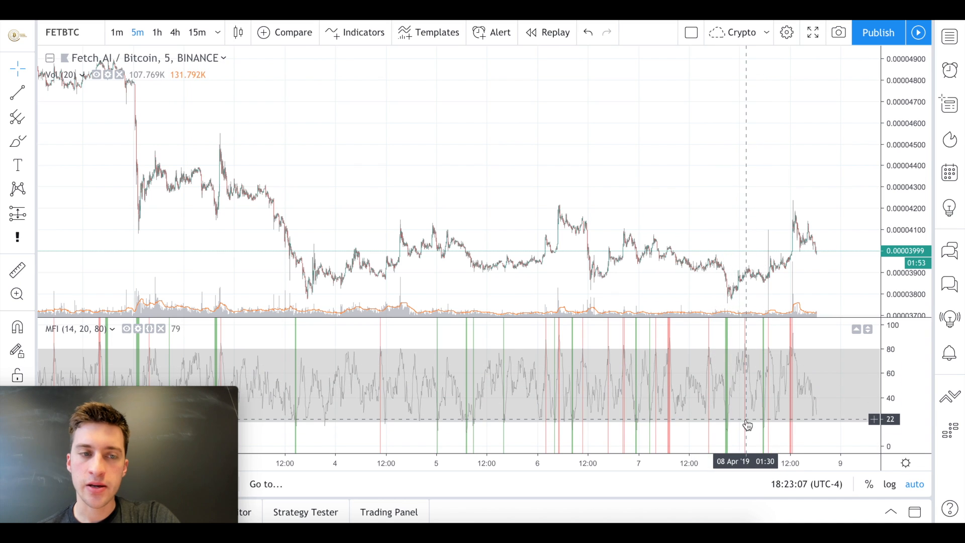
{"action": "scroll", "coordinate": [748, 424], "scroll_direction": "up", "scroll_amount": 1}
{"action": "scroll", "coordinate": [748, 424], "scroll_direction": "up", "scroll_amount": 2}
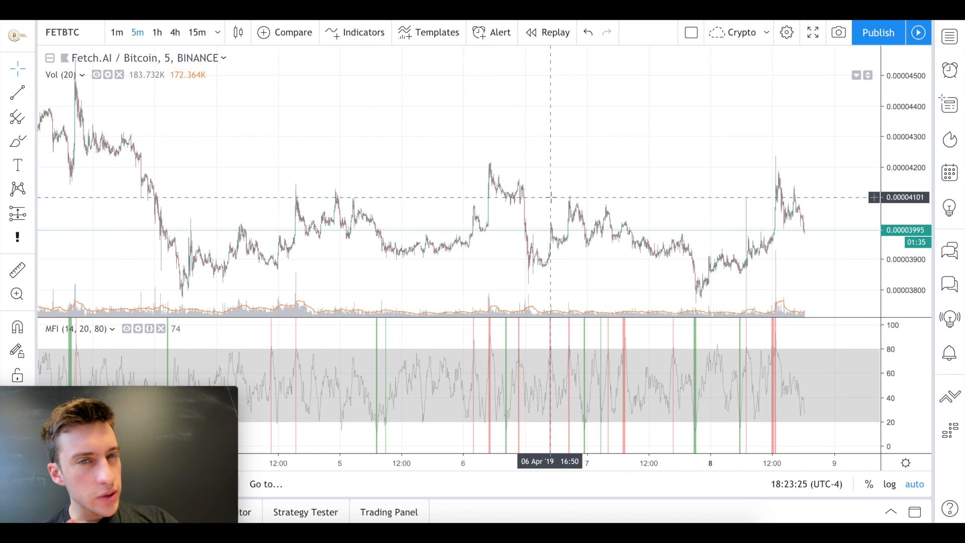
{"action": "scroll", "coordinate": [550, 197], "scroll_direction": "left", "scroll_amount": 10}
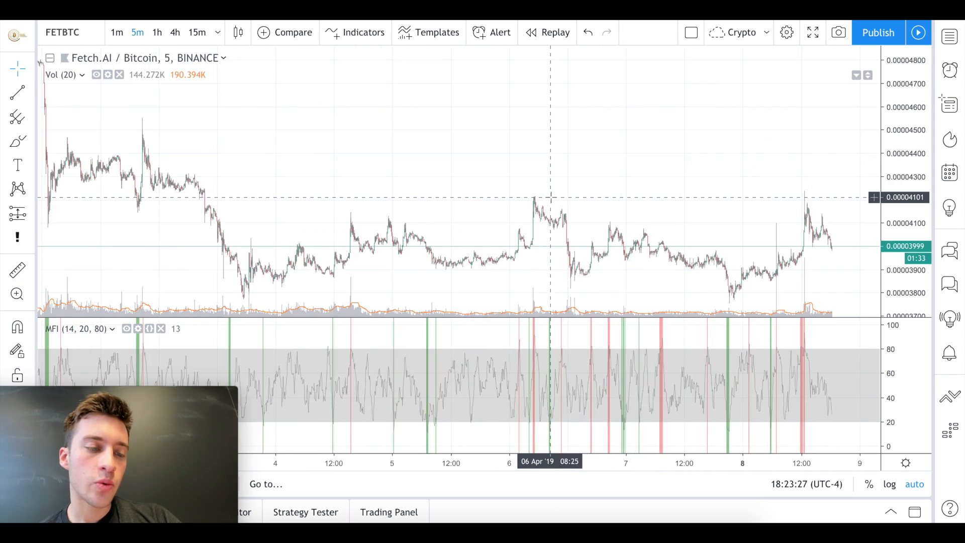
{"action": "scroll", "coordinate": [550, 197], "scroll_direction": "up", "scroll_amount": 5}
{"action": "scroll", "coordinate": [550, 197], "scroll_direction": "left", "scroll_amount": 3}
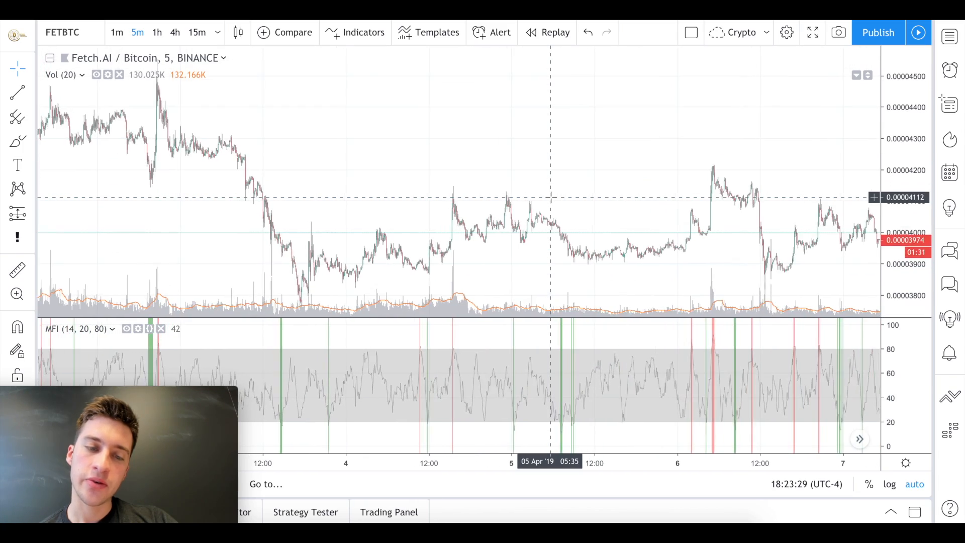
{"action": "scroll", "coordinate": [551, 197], "scroll_direction": "left", "scroll_amount": 1}
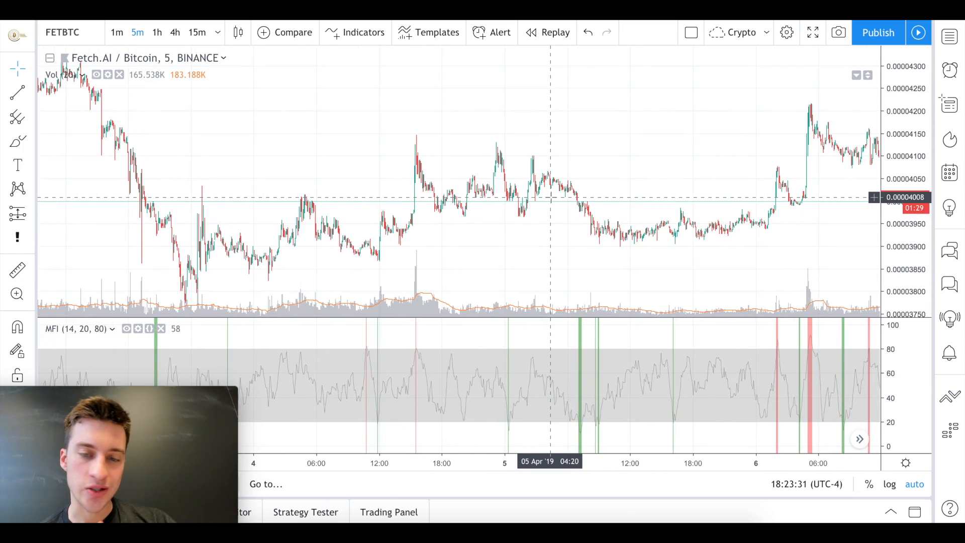
{"action": "scroll", "coordinate": [550, 197], "scroll_direction": "right", "scroll_amount": 10}
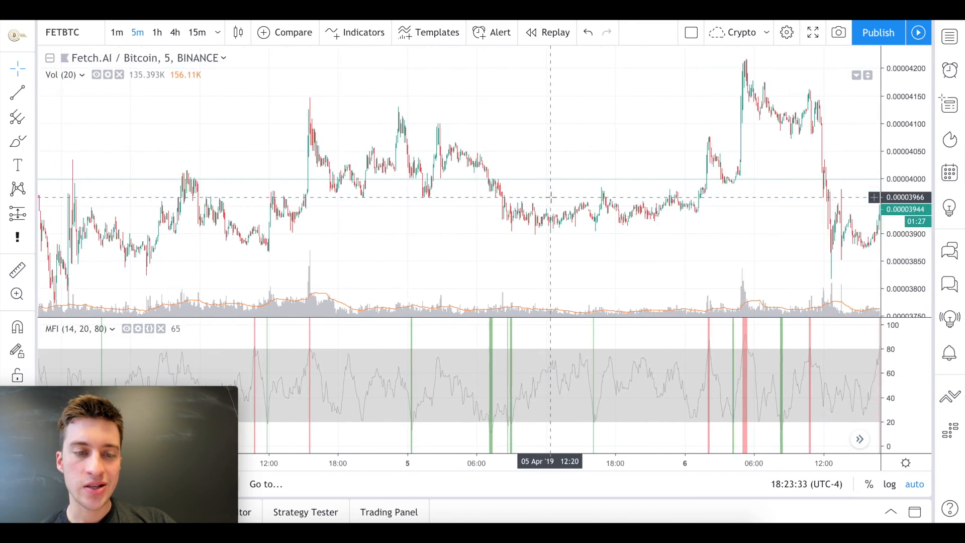
{"action": "scroll", "coordinate": [551, 197], "scroll_direction": "up", "scroll_amount": 3}
{"action": "scroll", "coordinate": [550, 197], "scroll_direction": "right", "scroll_amount": 10}
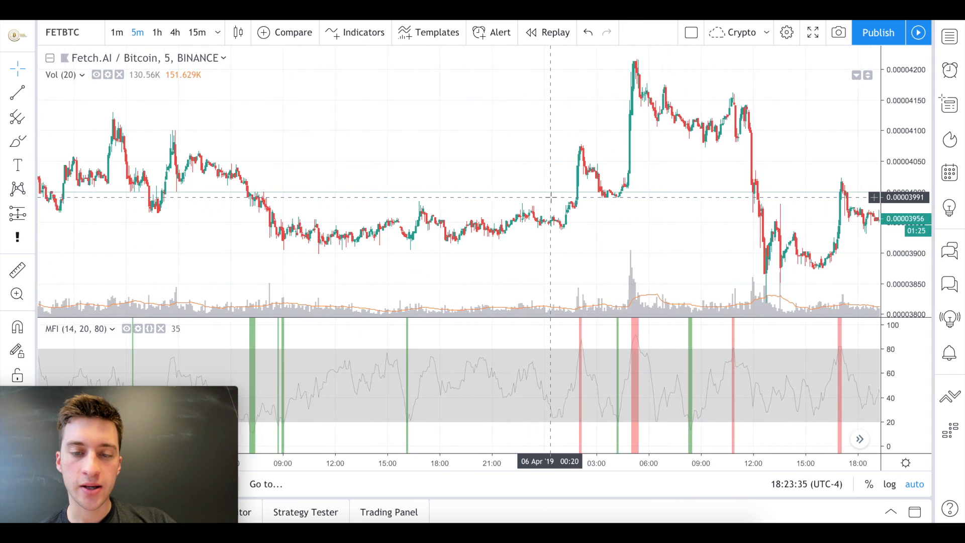
{"action": "scroll", "coordinate": [551, 197], "scroll_direction": "right", "scroll_amount": 2}
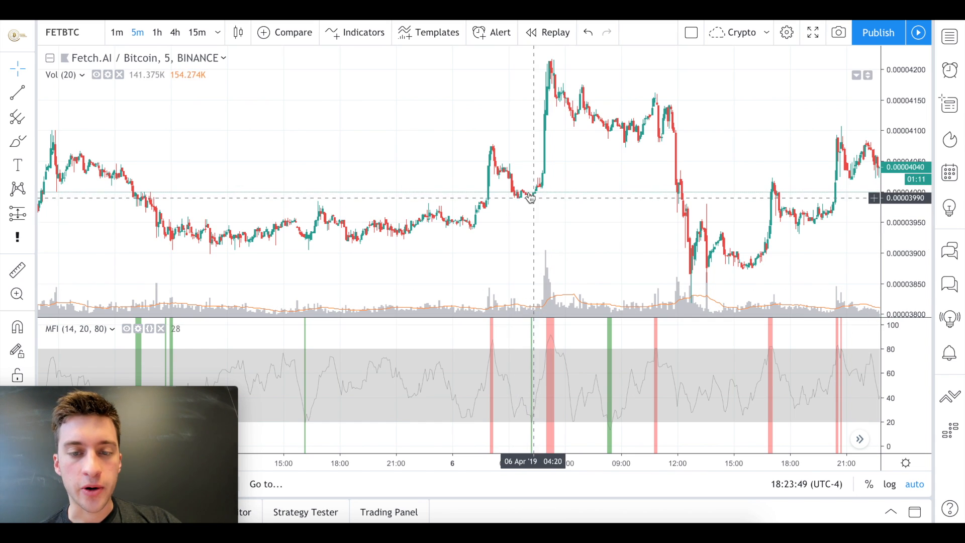
{"action": "scroll", "coordinate": [549, 79], "scroll_direction": "right", "scroll_amount": 2}
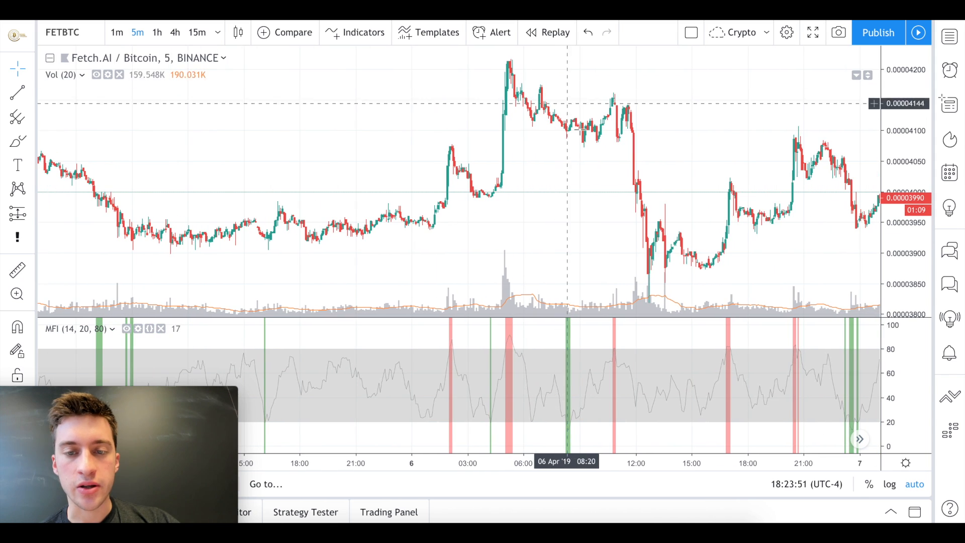
{"action": "scroll", "coordinate": [593, 151], "scroll_direction": "right", "scroll_amount": 10}
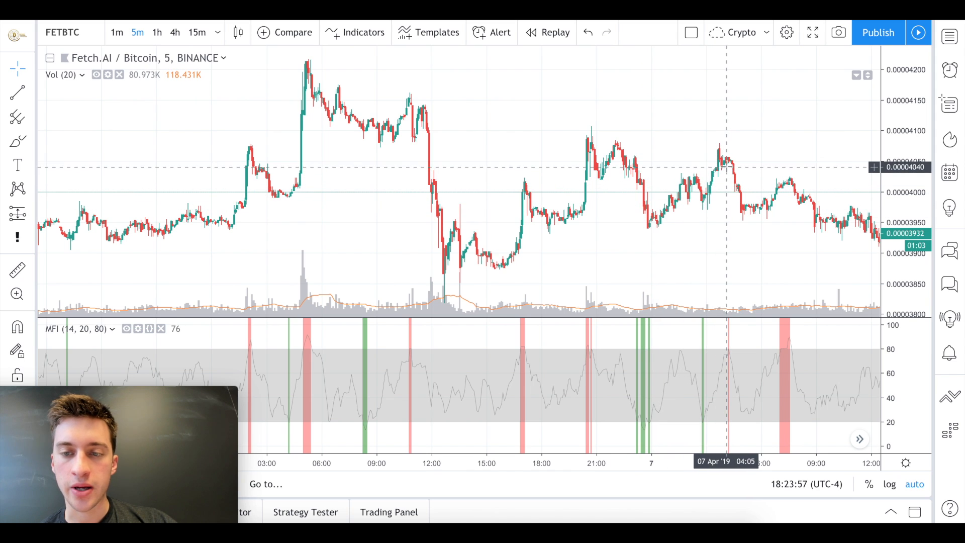
{"action": "scroll", "coordinate": [729, 168], "scroll_direction": "right", "scroll_amount": 5}
{"action": "scroll", "coordinate": [729, 168], "scroll_direction": "right", "scroll_amount": 5}
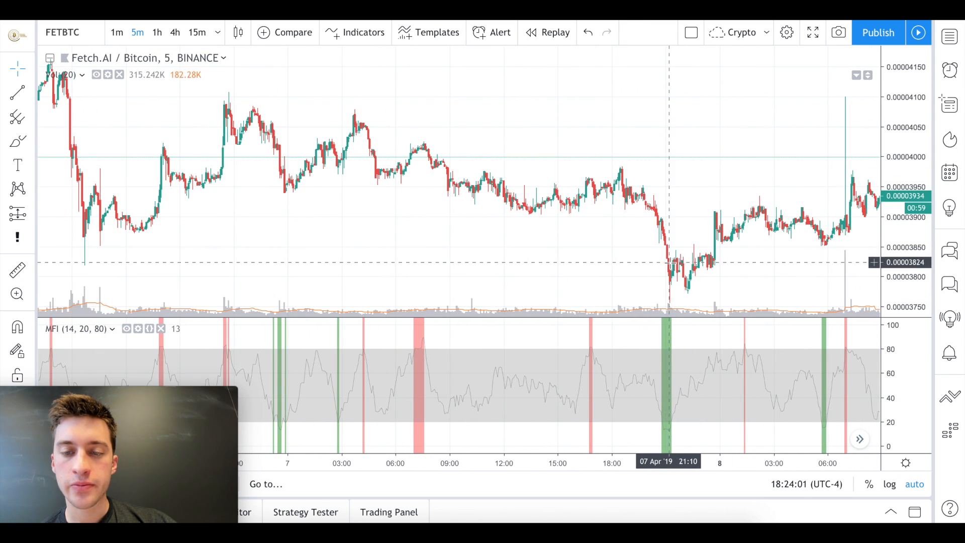
{"action": "scroll", "coordinate": [666, 264], "scroll_direction": "right", "scroll_amount": 2}
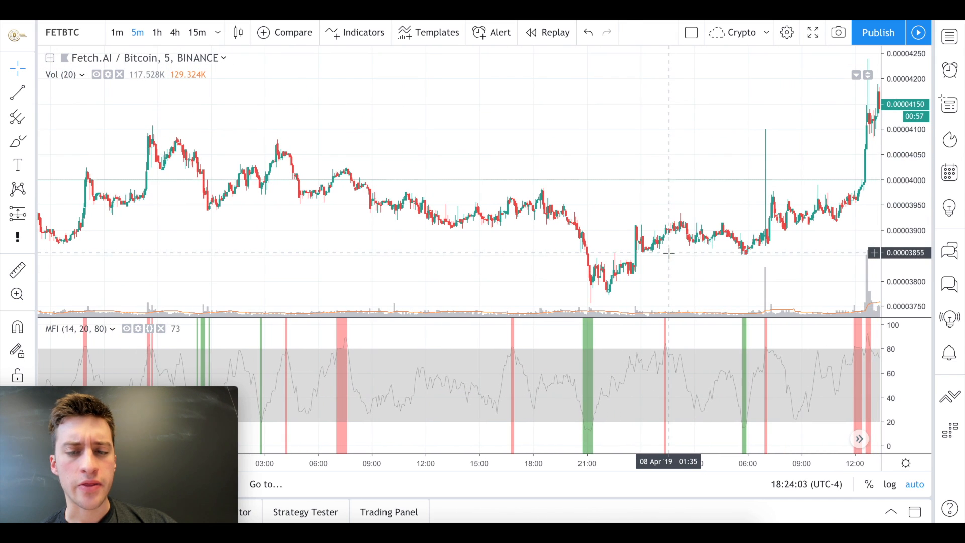
{"action": "scroll", "coordinate": [689, 233], "scroll_direction": "right", "scroll_amount": 2}
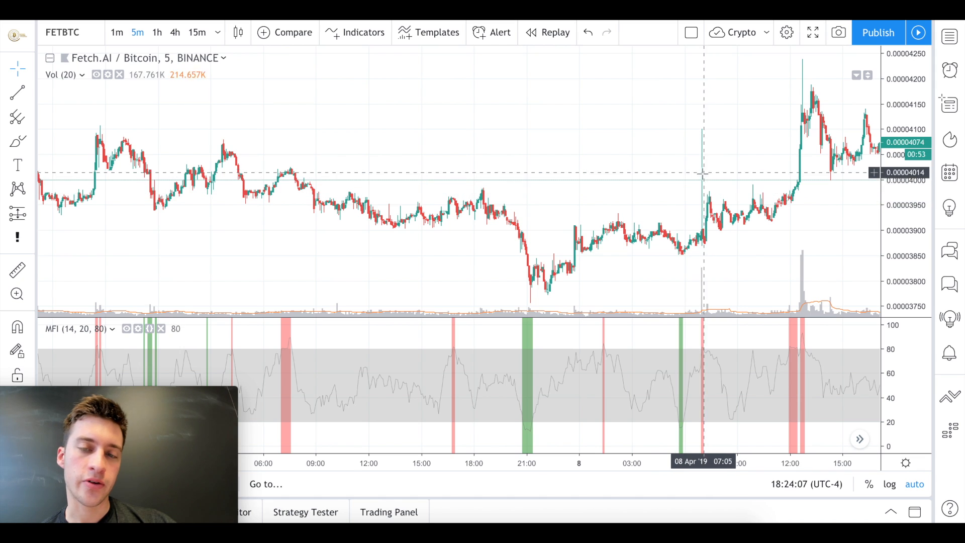
{"action": "scroll", "coordinate": [699, 279], "scroll_direction": "right", "scroll_amount": 4}
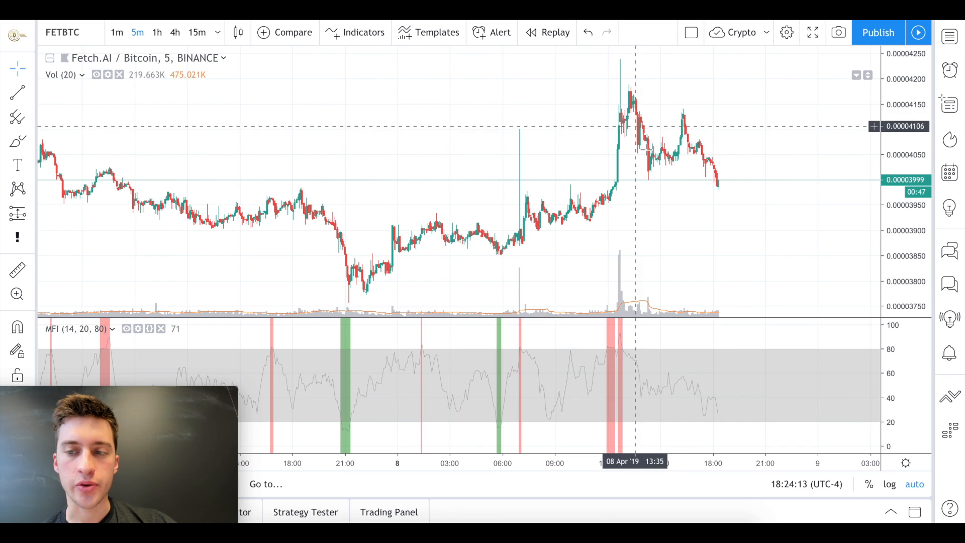
{"action": "scroll", "coordinate": [728, 207], "scroll_direction": "down", "scroll_amount": 1}
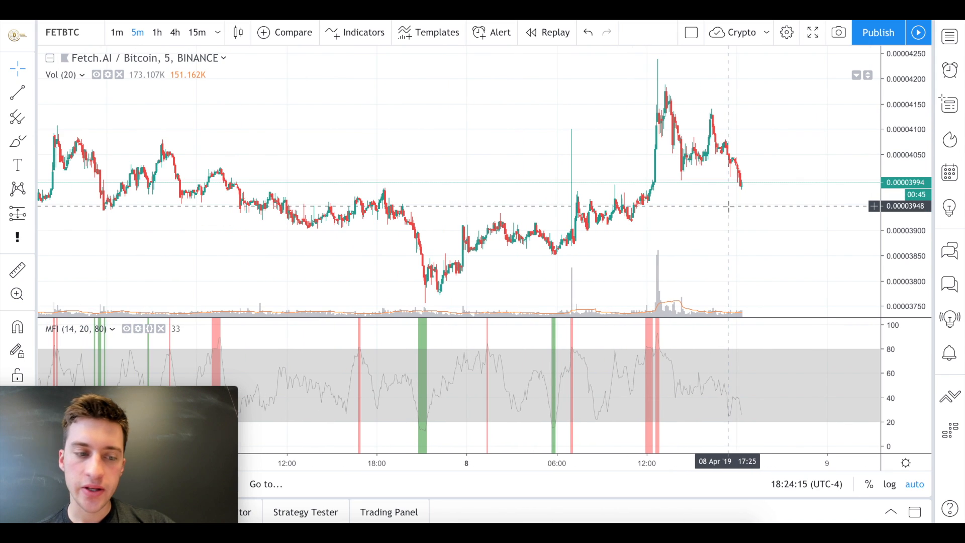
{"action": "scroll", "coordinate": [727, 207], "scroll_direction": "down", "scroll_amount": 1}
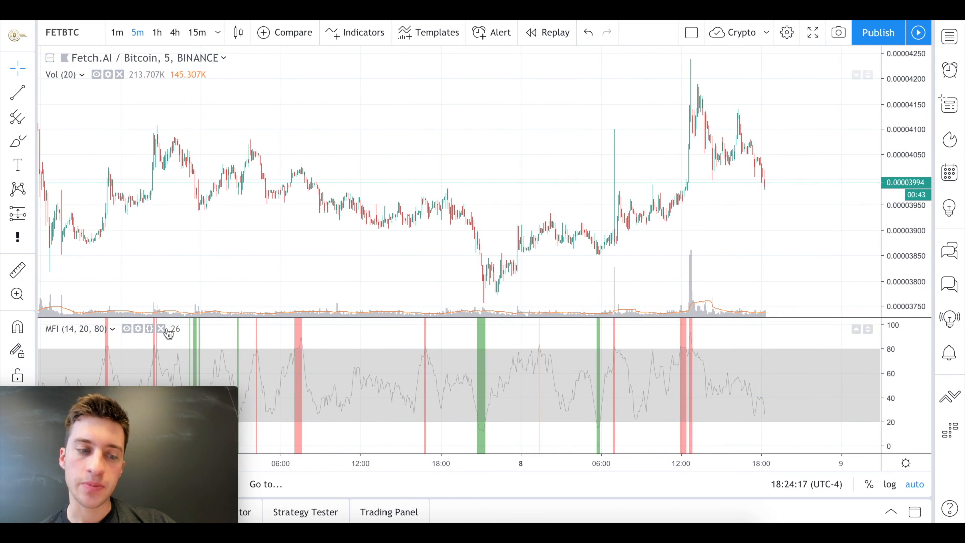
Add an alert on the MFI indicator that triggers when MFI crosses down through 20
{"action": "right_click", "coordinate": [106, 334]}
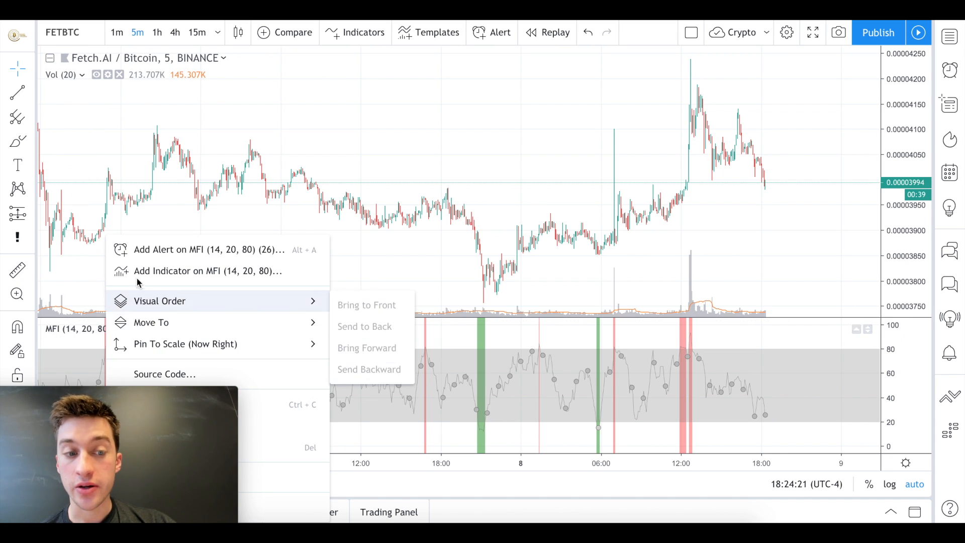
{"action": "left_click", "coordinate": [167, 262]}
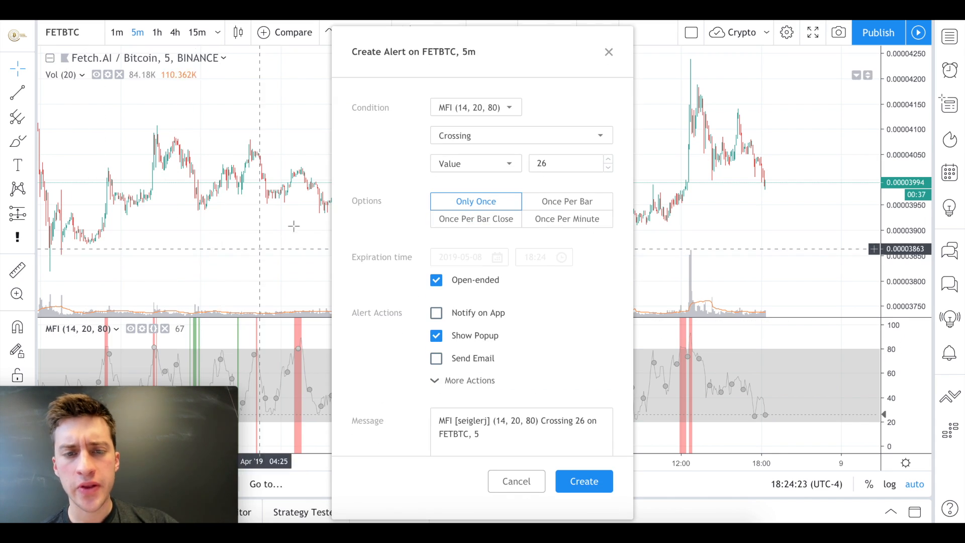
{"action": "left_click", "coordinate": [456, 139]}
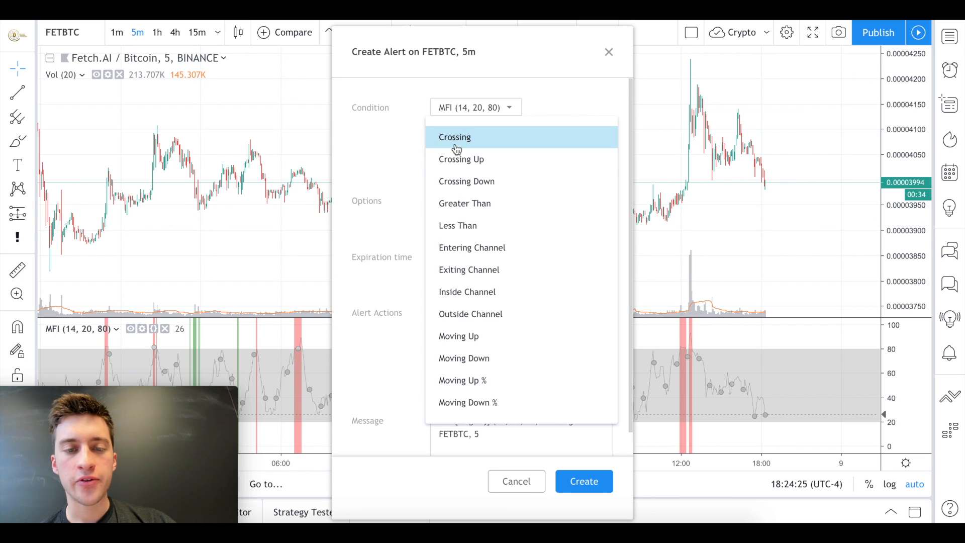
{"action": "left_click", "coordinate": [462, 179]}
{"action": "left_click", "coordinate": [534, 166]}
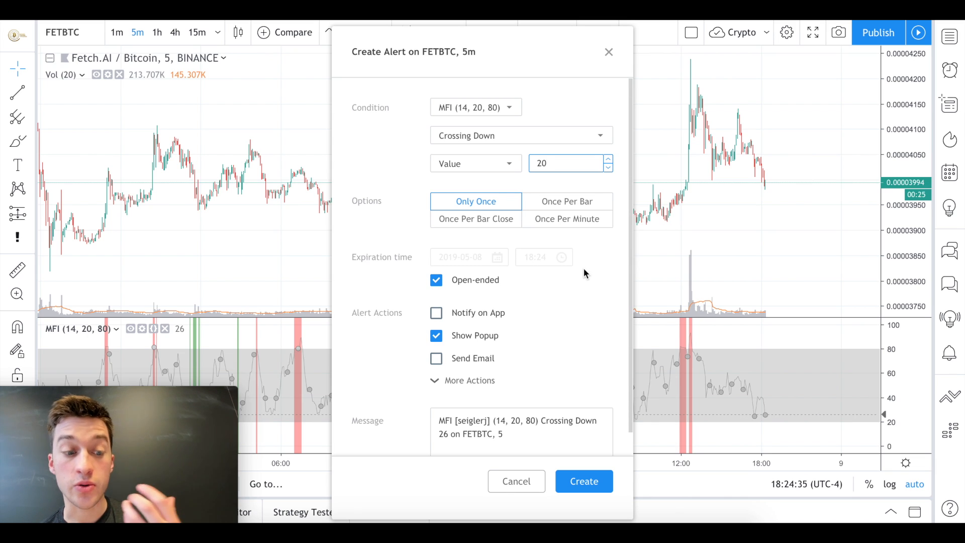
{"action": "left_click", "coordinate": [470, 223]}
Make the alert fire once per bar close with Email-to-SMS notification enabled
{"action": "left_click", "coordinate": [470, 225]}
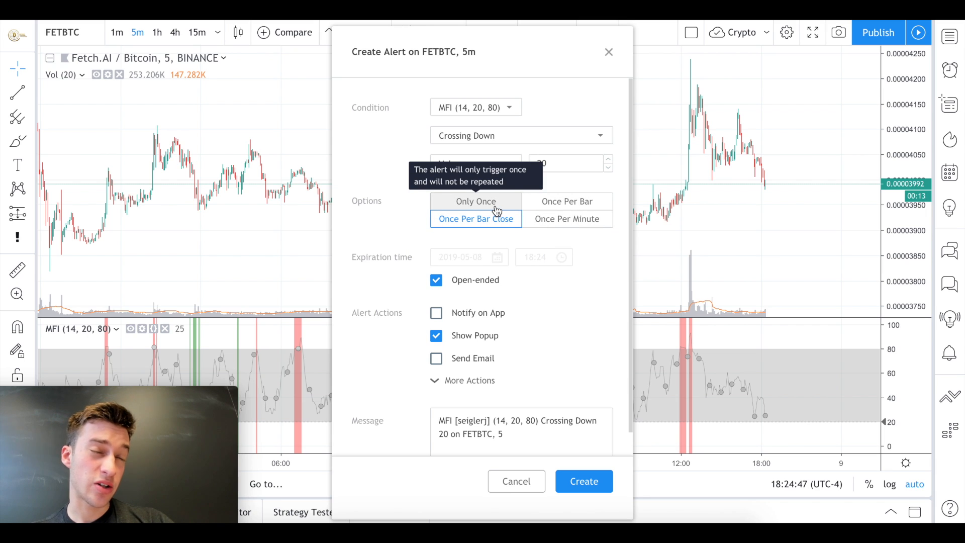
{"action": "left_click", "coordinate": [475, 220]}
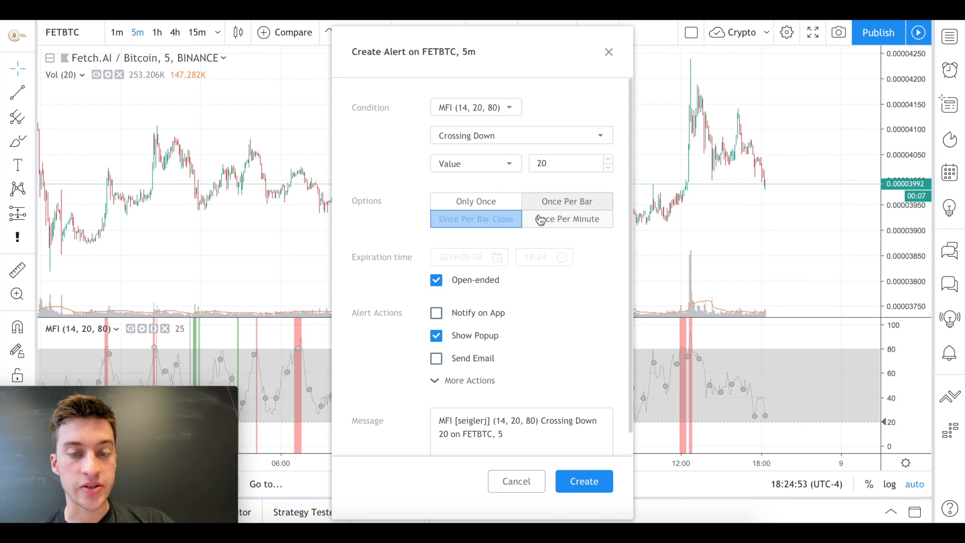
{"action": "left_click", "coordinate": [478, 380]}
{"action": "left_click", "coordinate": [437, 367]}
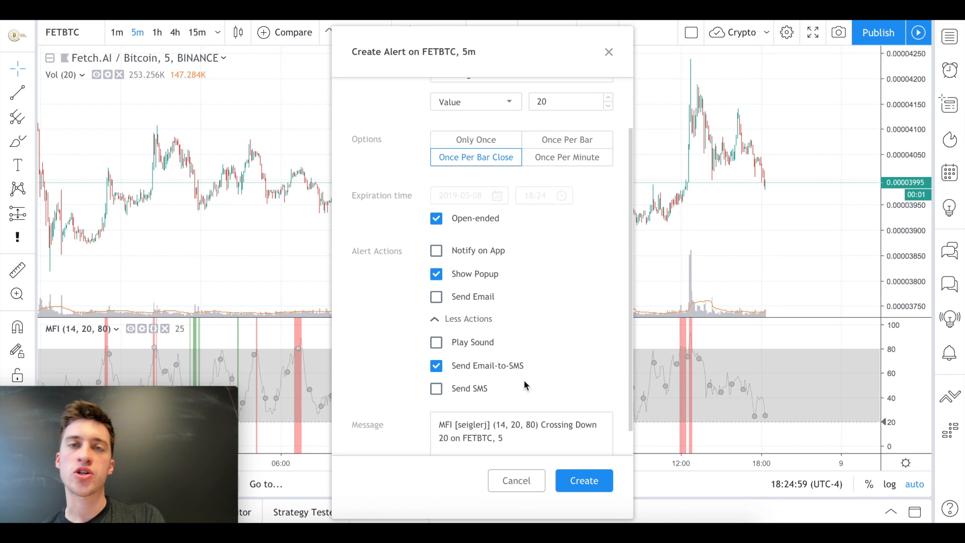
{"action": "scroll", "coordinate": [524, 381], "scroll_direction": "down", "scroll_amount": 1}
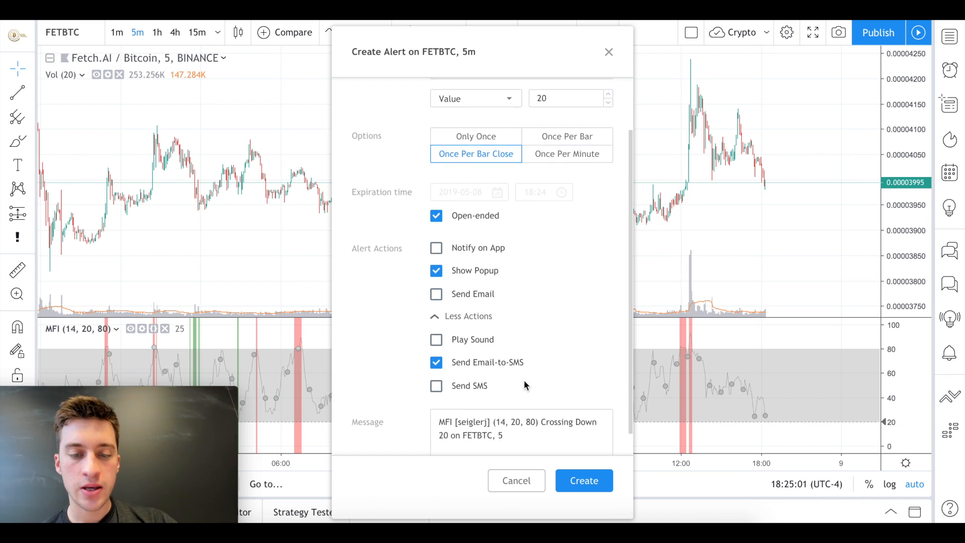
Paste the 3Commas deal-start JSON over the alert message, toggling Show Popup off and back on
{"action": "left_click", "coordinate": [514, 404]}
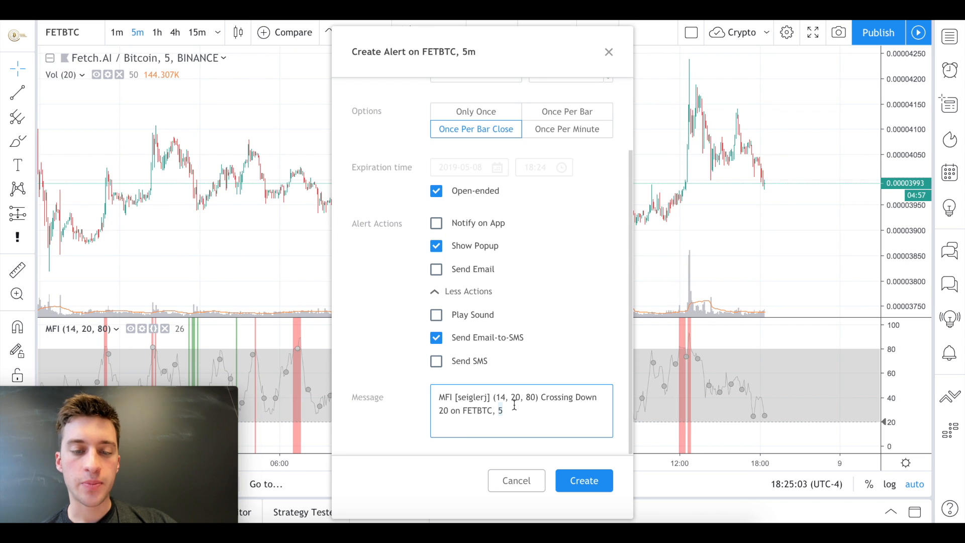
{"action": "key", "text": "ctrl+a"}
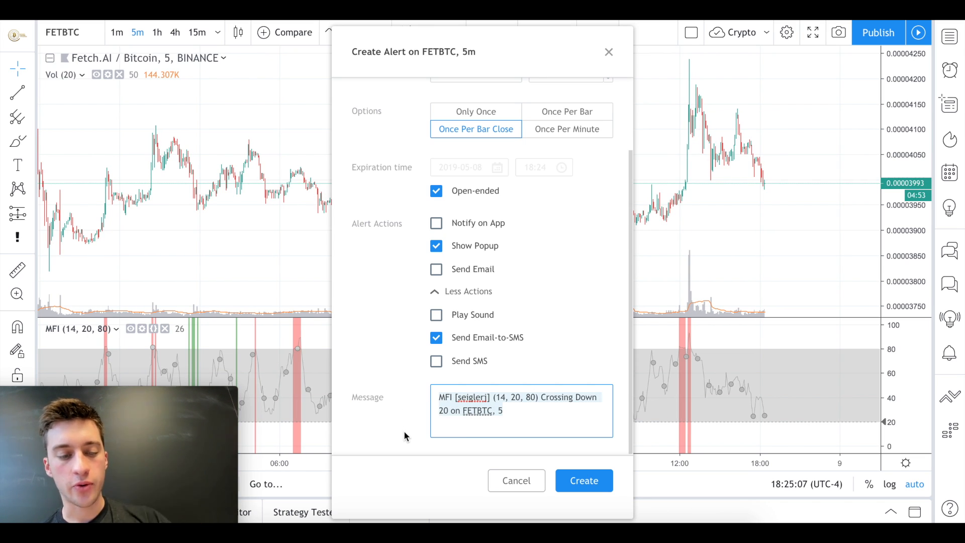
{"action": "left_click", "coordinate": [530, 383]}
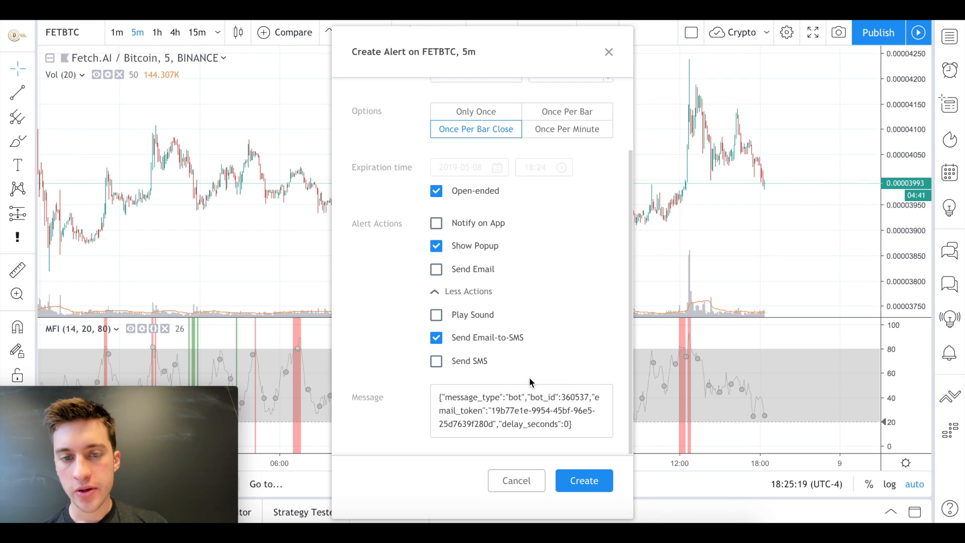
{"action": "scroll", "coordinate": [532, 318], "scroll_direction": "up", "scroll_amount": 3}
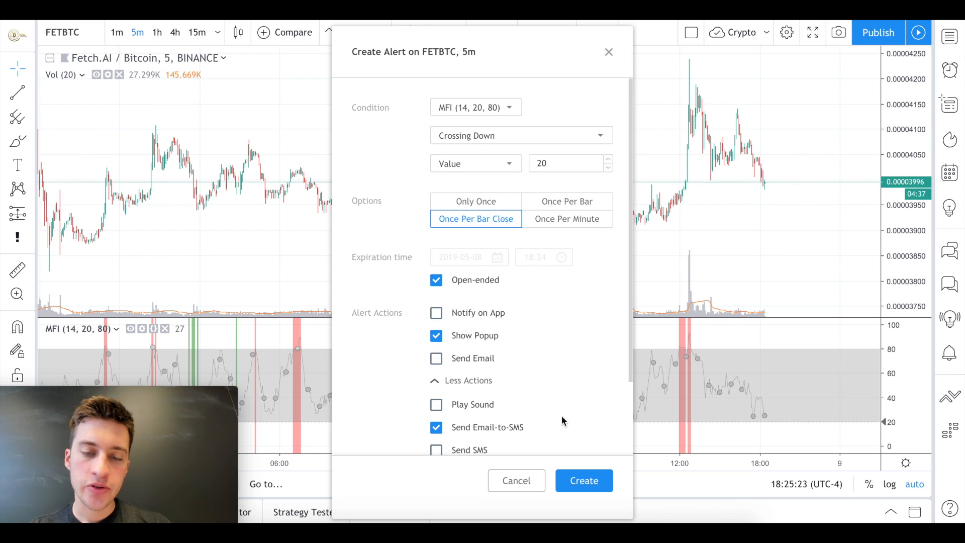
{"action": "left_click", "coordinate": [437, 338]}
{"action": "left_click", "coordinate": [436, 336]}
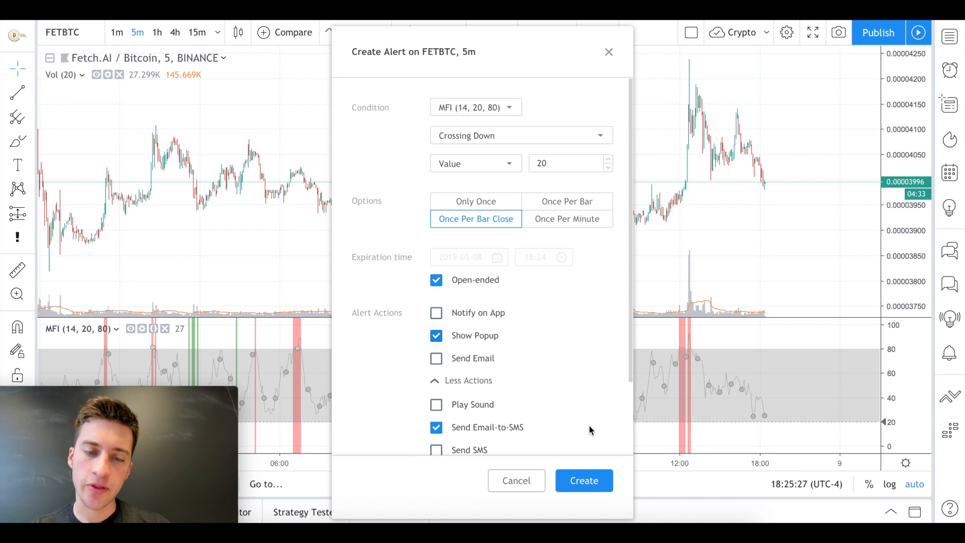
Save the MFI crossing-down alert, then copy the bot's close-at-market-price message from 3Commas
{"action": "left_click", "coordinate": [588, 482]}
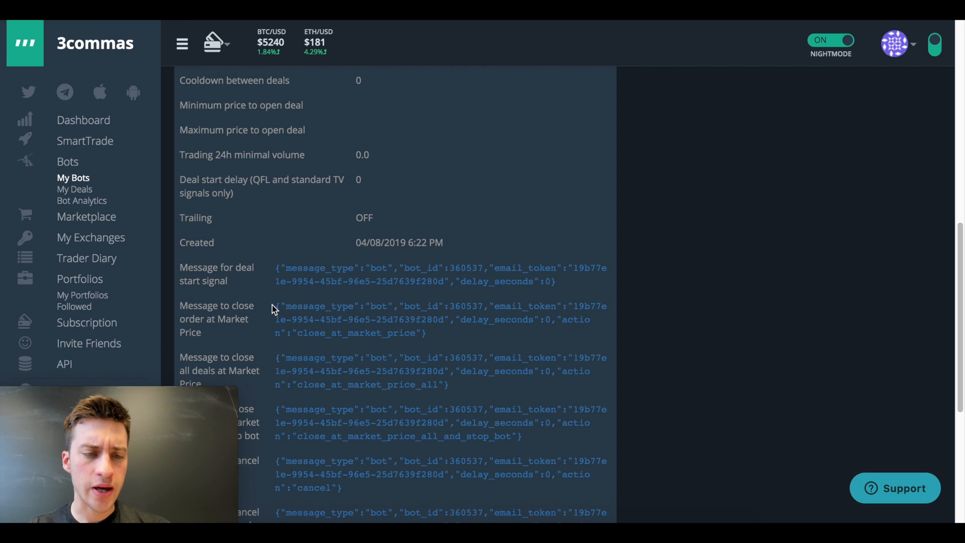
{"action": "left_click_drag", "start_coordinate": [275, 306], "coordinate": [440, 346]}
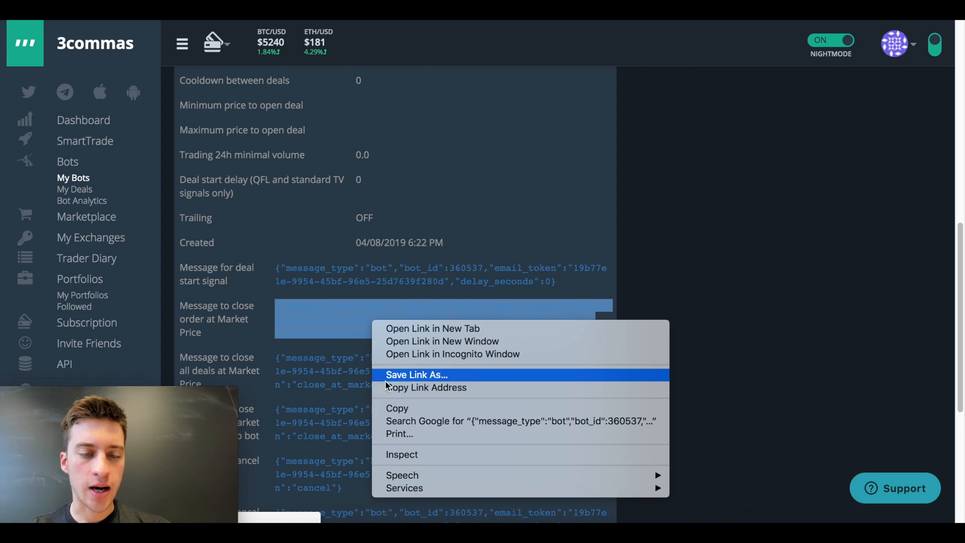
{"action": "left_click", "coordinate": [400, 409]}
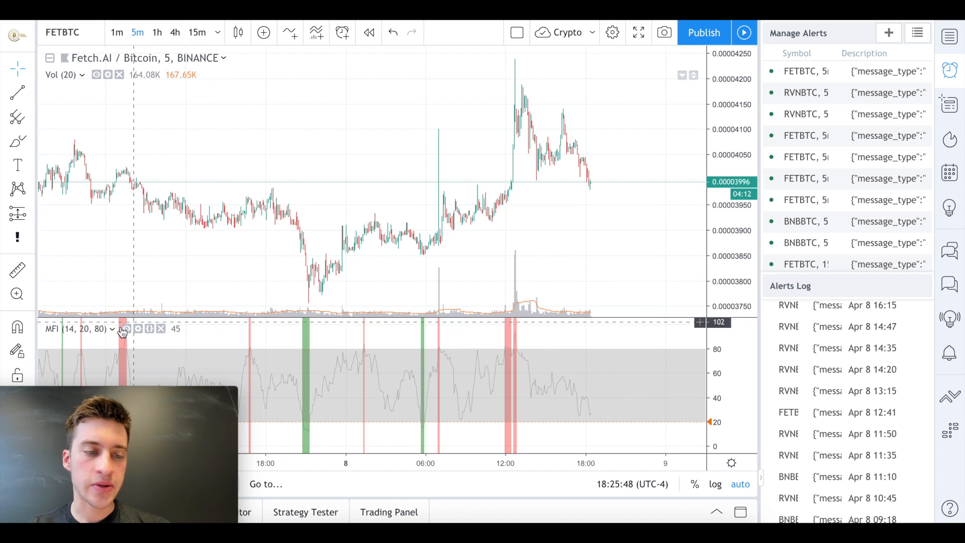
{"action": "right_click", "coordinate": [115, 331]}
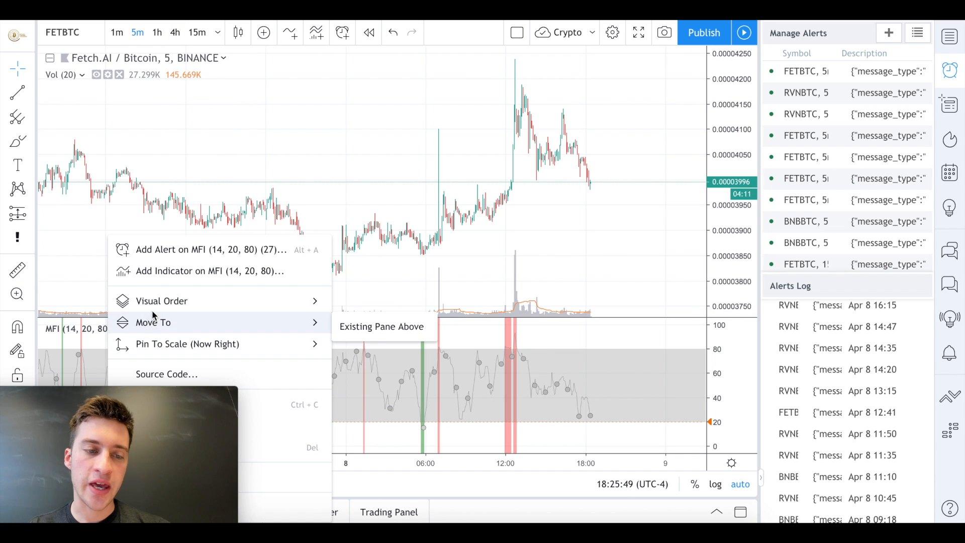
Add another MFI alert crossing up through 80, firing once per bar close
{"action": "left_click", "coordinate": [165, 256]}
{"action": "left_click", "coordinate": [451, 145]}
{"action": "left_click", "coordinate": [457, 157]}
{"action": "left_click", "coordinate": [555, 167]}
{"action": "type", "text": "80"}
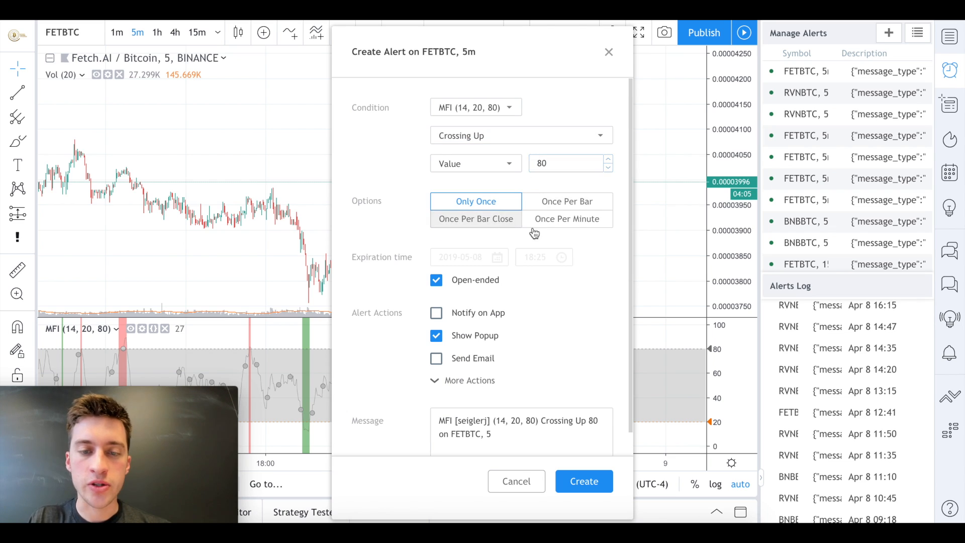
{"action": "left_click", "coordinate": [494, 219]}
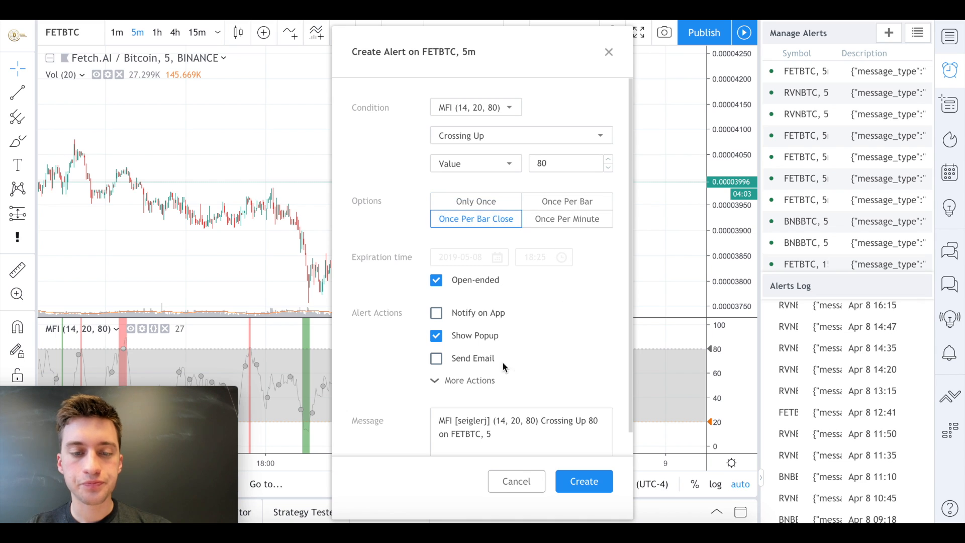
Replace the alert message with the close-at-market-price message and create the alert
{"action": "left_click", "coordinate": [500, 429]}
{"action": "key", "text": "ctrl+a"}
{"action": "key", "text": "ctrl+v"}
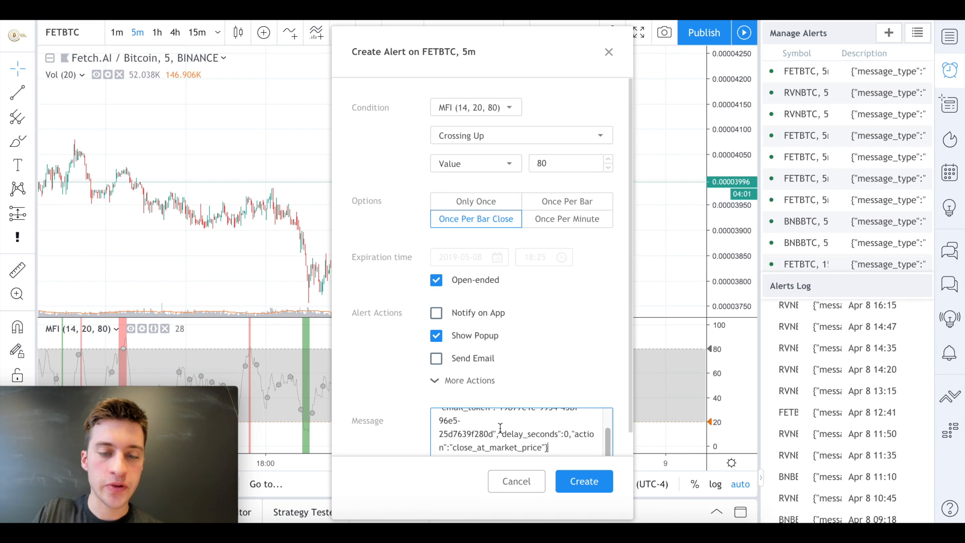
{"action": "scroll", "coordinate": [558, 383], "scroll_direction": "down", "scroll_amount": 1}
{"action": "scroll", "coordinate": [547, 405], "scroll_direction": "up", "scroll_amount": 1}
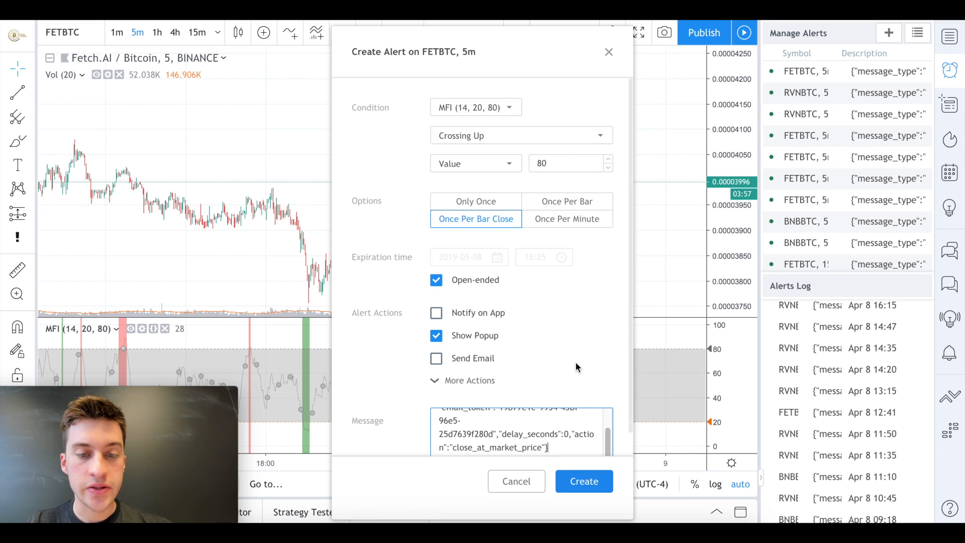
{"action": "scroll", "coordinate": [577, 373], "scroll_direction": "down", "scroll_amount": 1}
{"action": "left_click", "coordinate": [588, 481]}
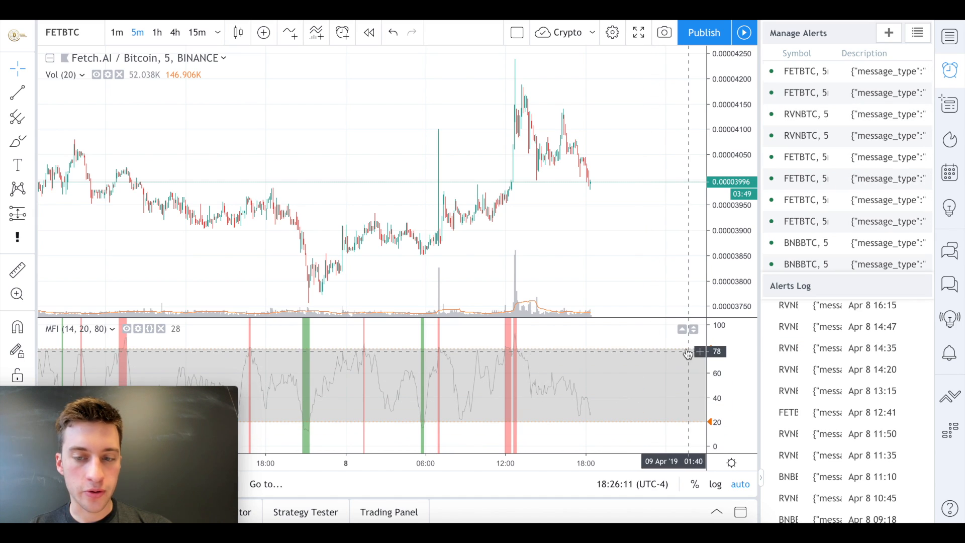
Review the 3Commas bot page listing its deal-start and close-at-market-price messages
{"action": "mouse_move", "coordinate": [681, 354]}
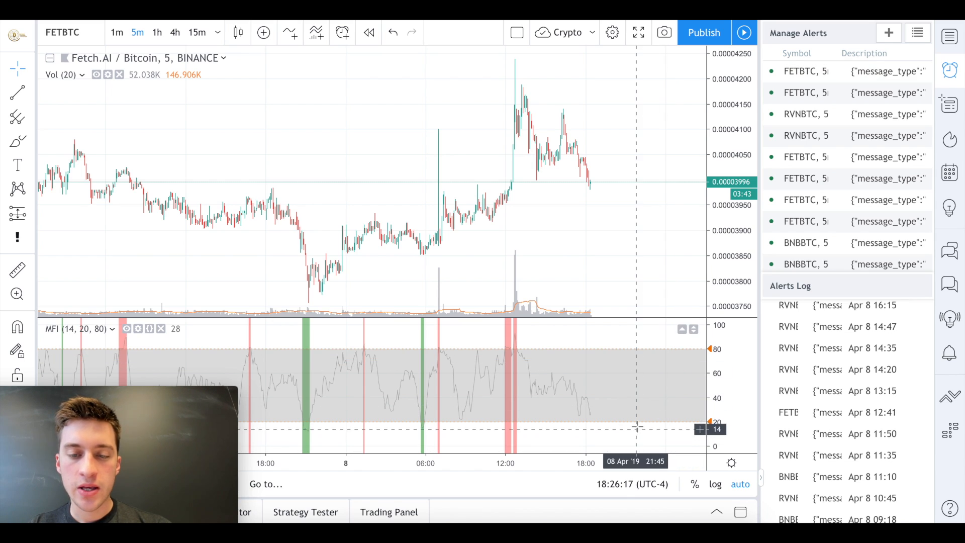
{"action": "mouse_move", "coordinate": [641, 425]}
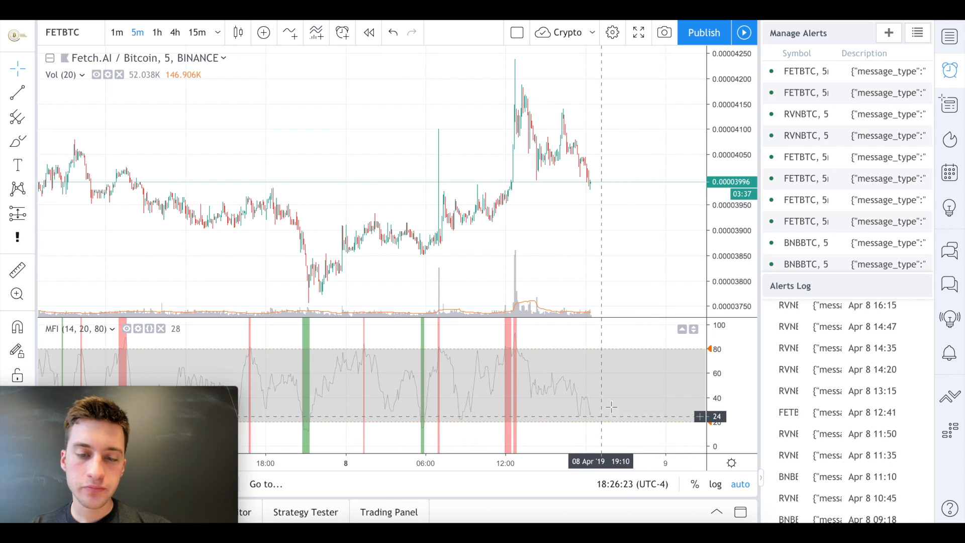
{"action": "scroll", "coordinate": [602, 294], "scroll_direction": "left", "scroll_amount": 3}
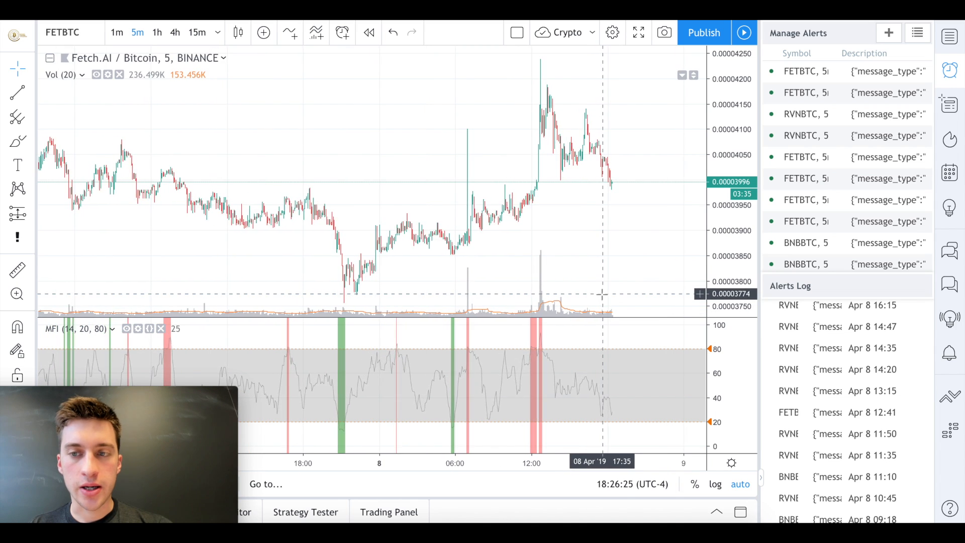
{"action": "scroll", "coordinate": [602, 294], "scroll_direction": "up", "scroll_amount": 1}
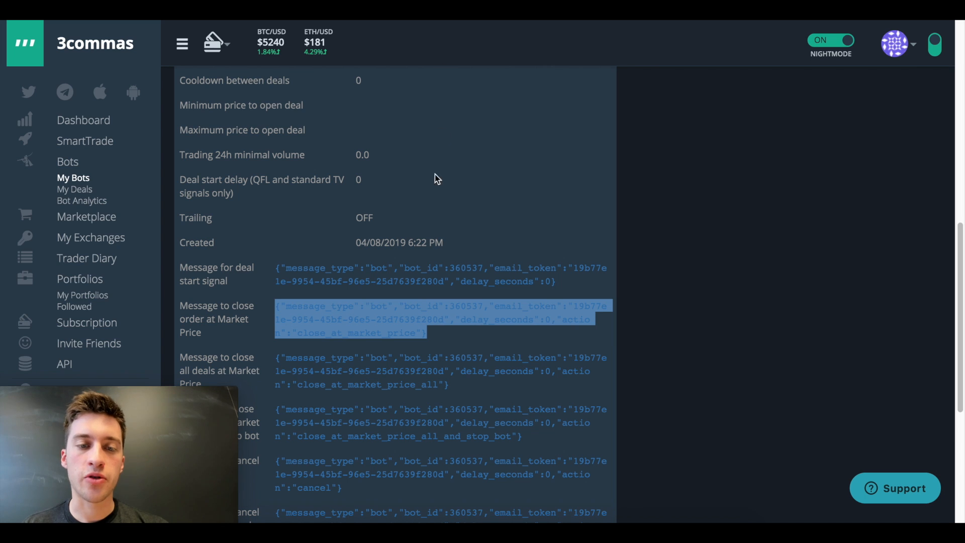
{"action": "scroll", "coordinate": [408, 220], "scroll_direction": "down", "scroll_amount": 1}
{"action": "scroll", "coordinate": [407, 220], "scroll_direction": "up", "scroll_amount": 6}
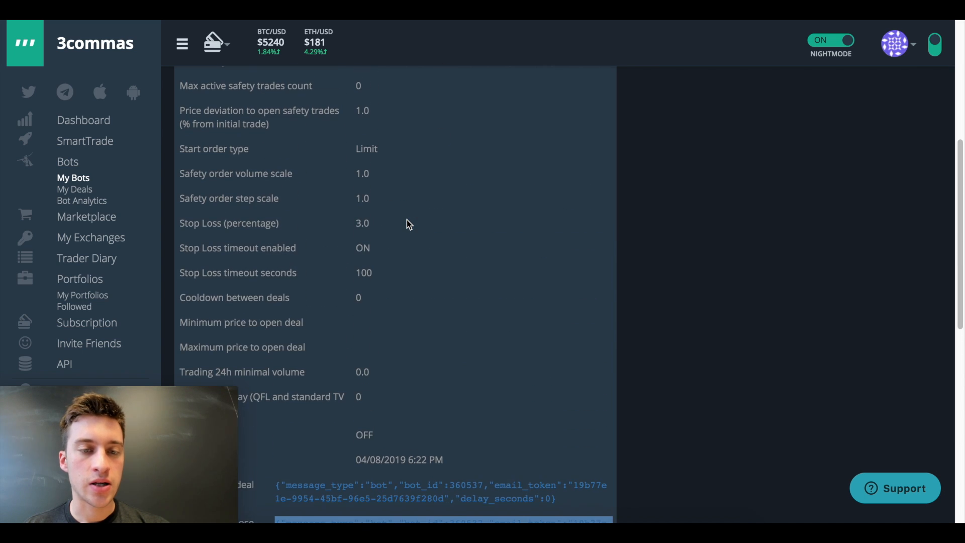
Check the 3.0 stop loss, then start My Simple bot and confirm it
{"action": "left_click_drag", "start_coordinate": [341, 228], "coordinate": [391, 251]}
{"action": "left_click", "coordinate": [378, 223]}
{"action": "left_click", "coordinate": [390, 252]}
{"action": "scroll", "coordinate": [390, 252], "scroll_direction": "up", "scroll_amount": 6}
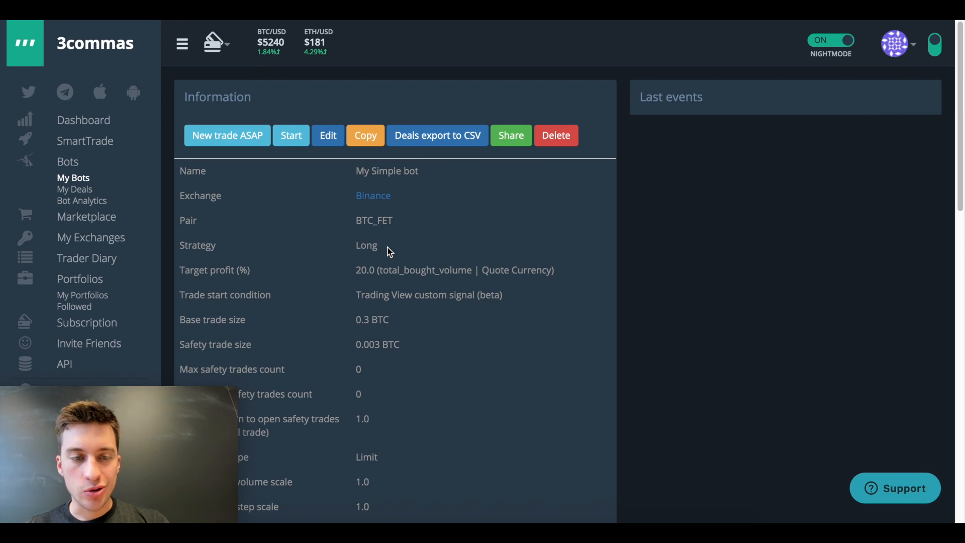
{"action": "left_click", "coordinate": [306, 143]}
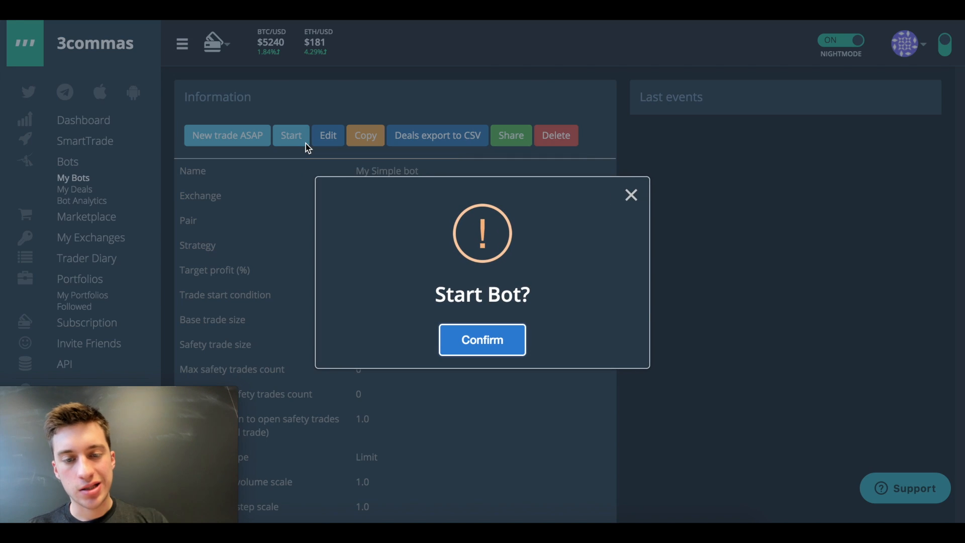
{"action": "left_click", "coordinate": [478, 348]}
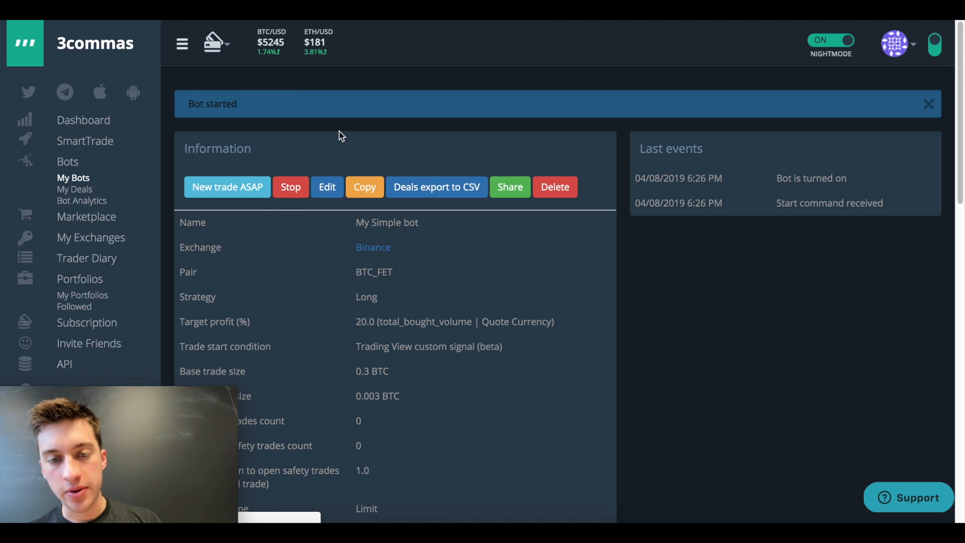
{"action": "scroll", "coordinate": [411, 269], "scroll_direction": "down", "scroll_amount": 4}
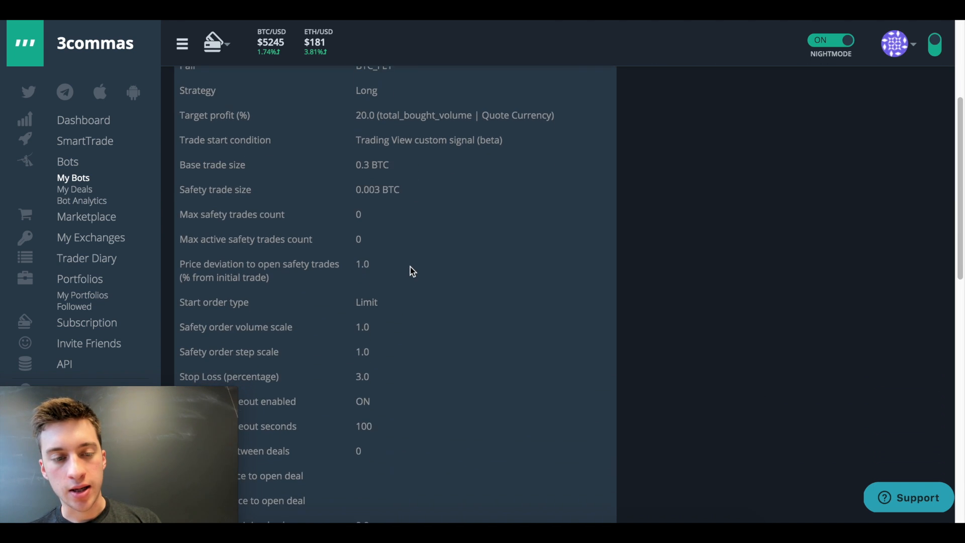
Scroll through the started bot's details page
{"action": "scroll", "coordinate": [413, 272], "scroll_direction": "down", "scroll_amount": 8}
{"action": "scroll", "coordinate": [412, 272], "scroll_direction": "up", "scroll_amount": 12}
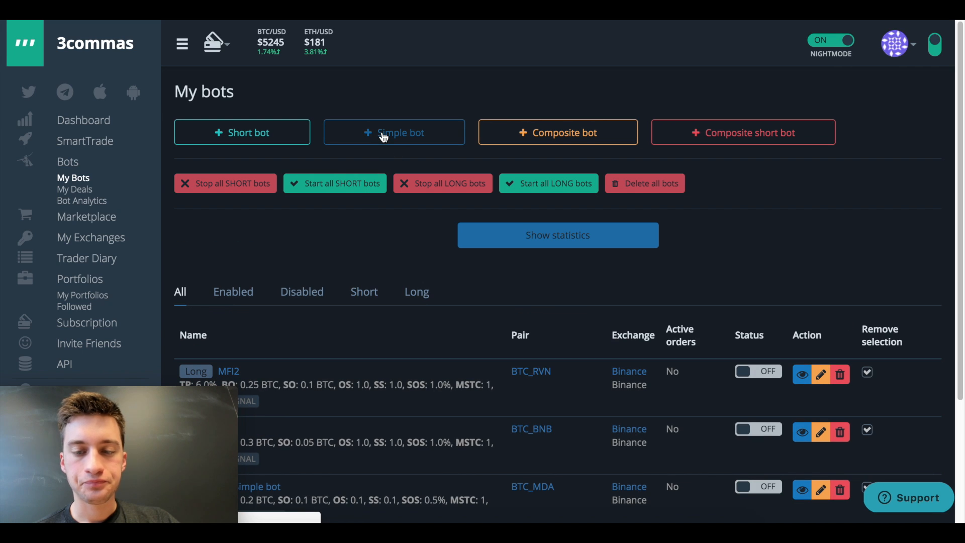
Open a new simple bot form on the BTC - FET pair with a 0.3 base trade size
{"action": "left_click", "coordinate": [384, 137]}
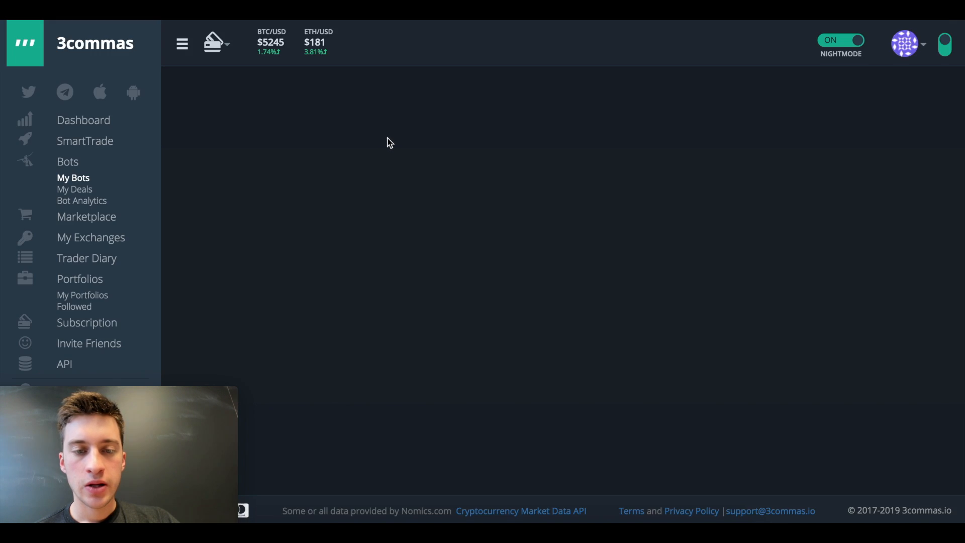
{"action": "scroll", "coordinate": [372, 337], "scroll_direction": "down", "scroll_amount": 2}
{"action": "scroll", "coordinate": [375, 346], "scroll_direction": "down", "scroll_amount": 2}
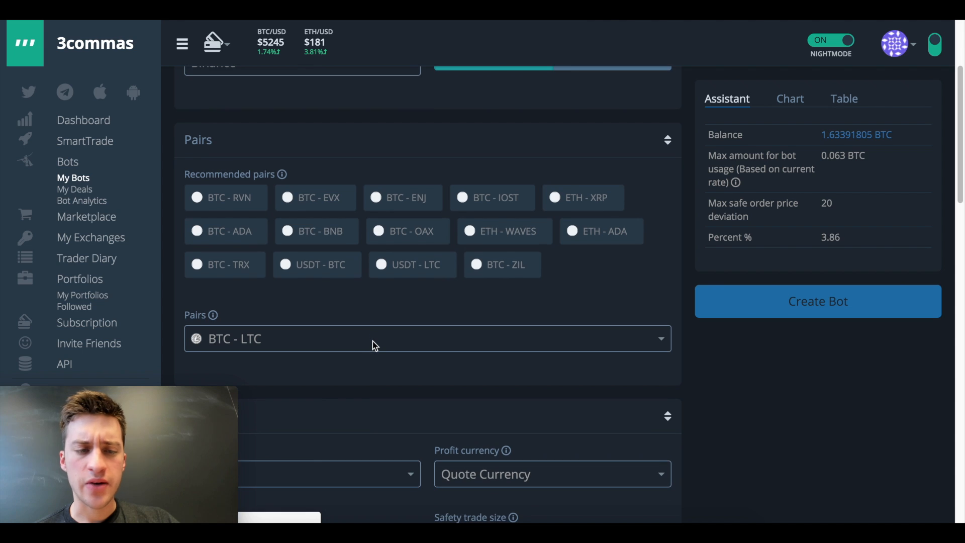
{"action": "left_click", "coordinate": [374, 345]}
{"action": "scroll", "coordinate": [374, 345], "scroll_direction": "down", "scroll_amount": 1}
{"action": "type", "text": "btc"}
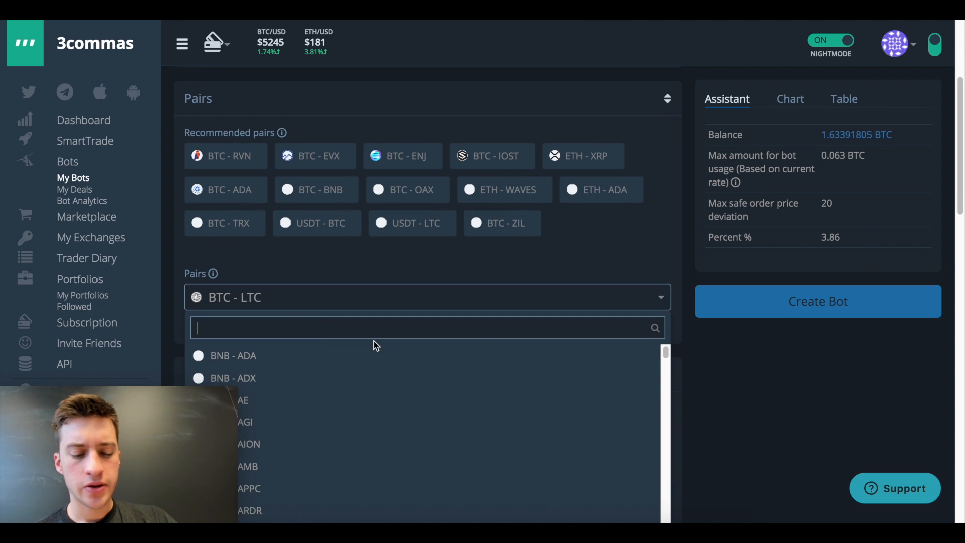
{"action": "type", "text": " - "}
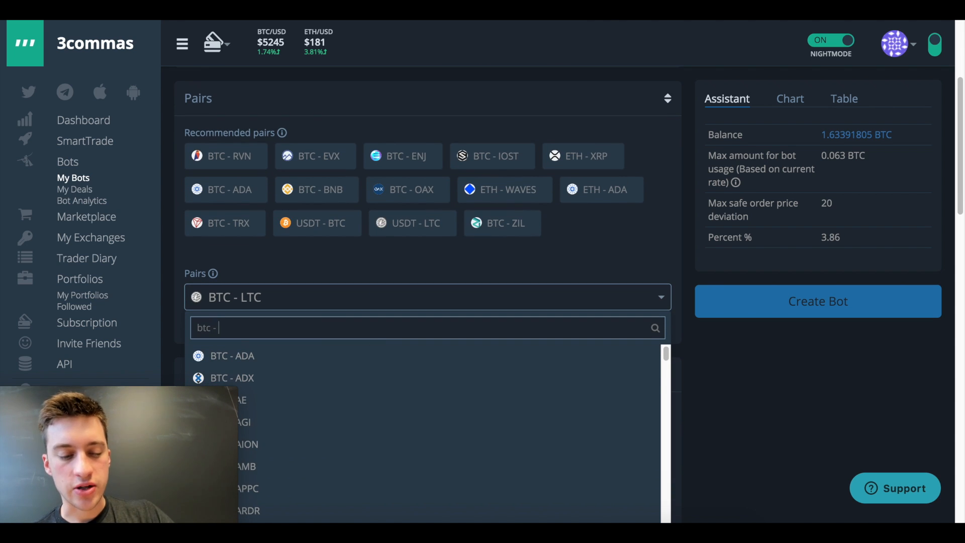
{"action": "type", "text": "fet"}
{"action": "left_click", "coordinate": [383, 361]}
{"action": "scroll", "coordinate": [384, 361], "scroll_direction": "down", "scroll_amount": 3}
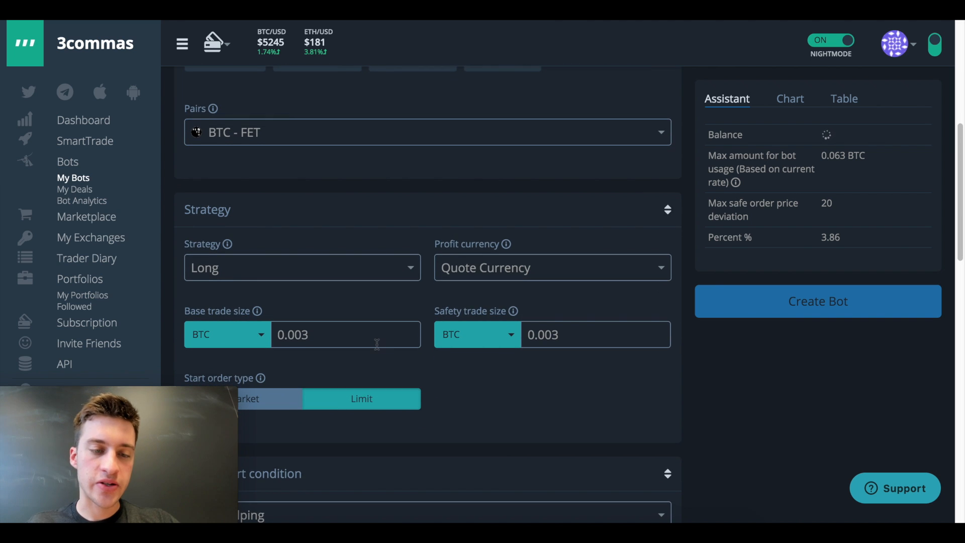
{"action": "double_click", "coordinate": [377, 344]}
{"action": "type", "text": "0.3"}
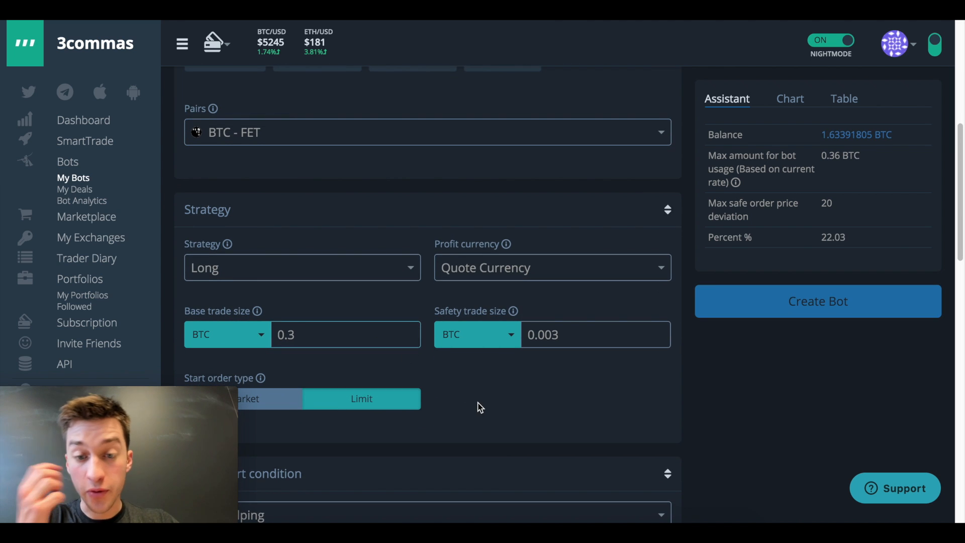
Set the trade start condition to Trading View custom signal, after briefly trying 5-minute Strong Buy
{"action": "scroll", "coordinate": [481, 407], "scroll_direction": "down", "scroll_amount": 5}
{"action": "left_click", "coordinate": [484, 358]}
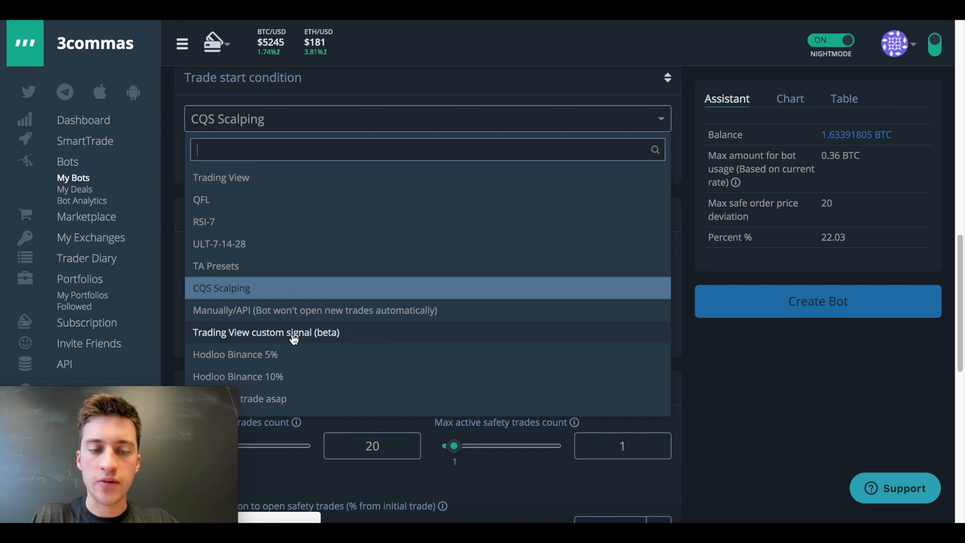
{"action": "left_click", "coordinate": [284, 181]}
{"action": "left_click", "coordinate": [419, 220]}
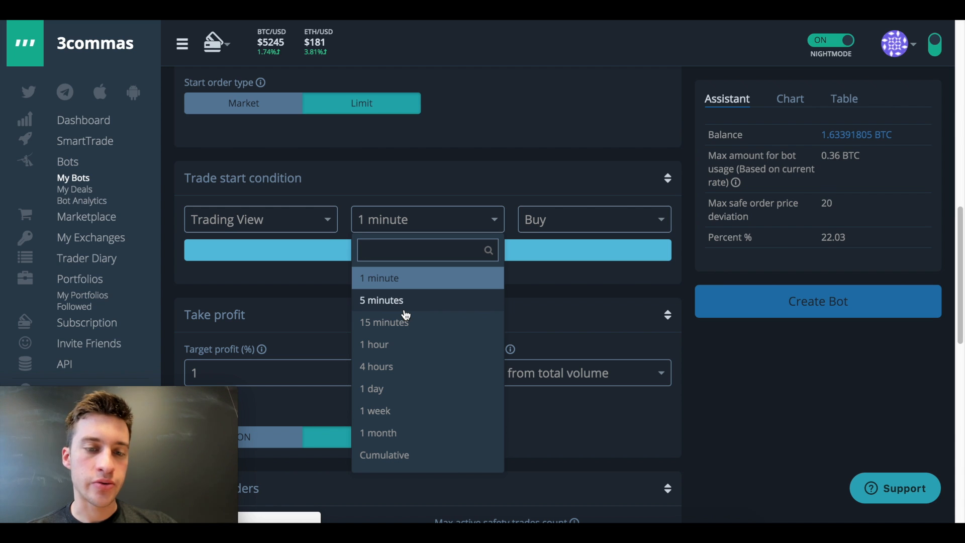
{"action": "left_click", "coordinate": [406, 312]}
{"action": "left_click", "coordinate": [549, 227]}
{"action": "left_click", "coordinate": [560, 266]}
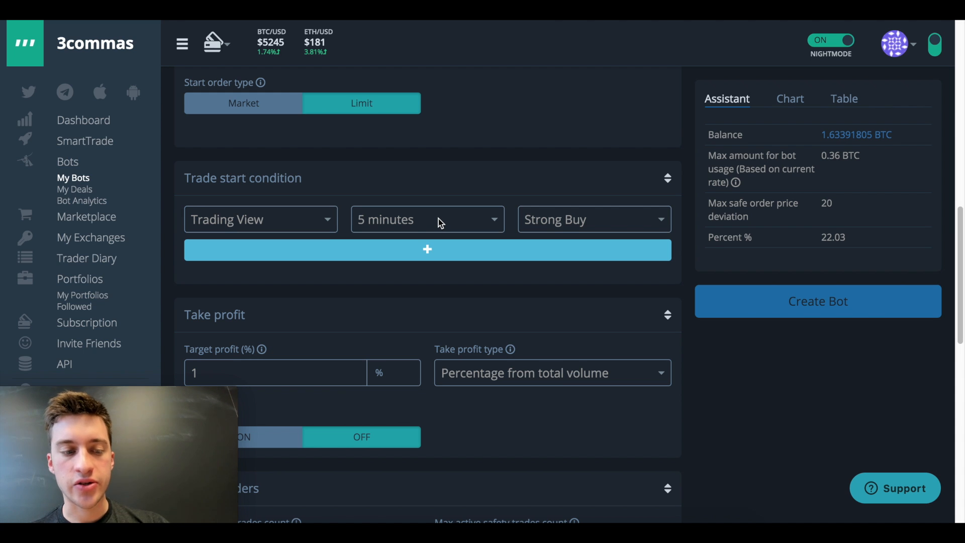
{"action": "left_click", "coordinate": [313, 229]}
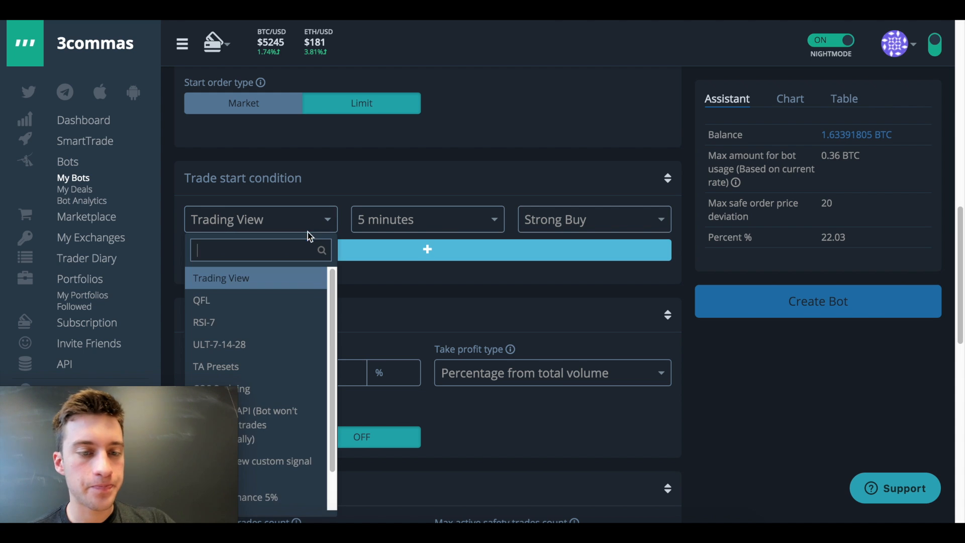
{"action": "scroll", "coordinate": [311, 282], "scroll_direction": "down", "scroll_amount": 1}
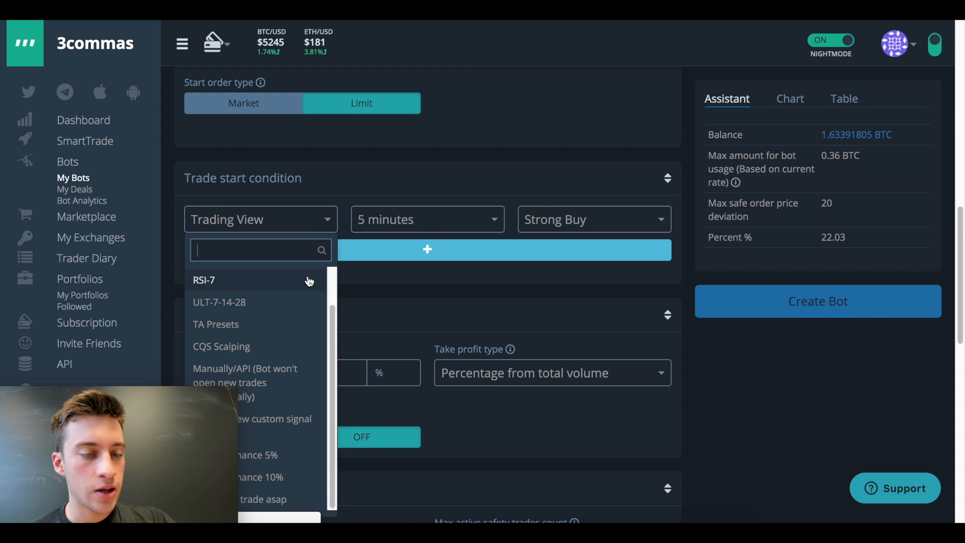
{"action": "left_click", "coordinate": [309, 432]}
{"action": "scroll", "coordinate": [508, 348], "scroll_direction": "down", "scroll_amount": 4}
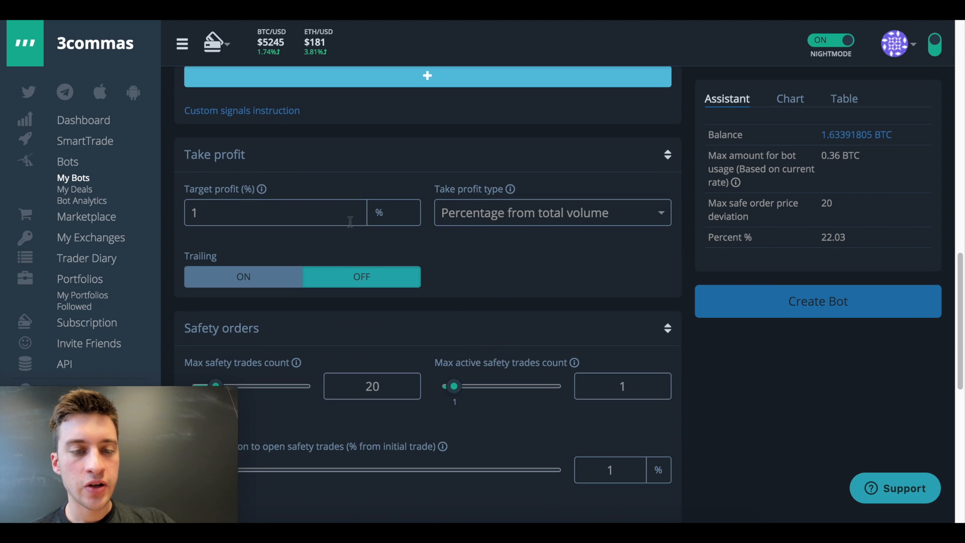
Set target profit to 10% and both max and active safety trade counts to 0
{"action": "left_click", "coordinate": [342, 216]}
{"action": "type", "text": "10"}
{"action": "scroll", "coordinate": [467, 252], "scroll_direction": "down", "scroll_amount": 3}
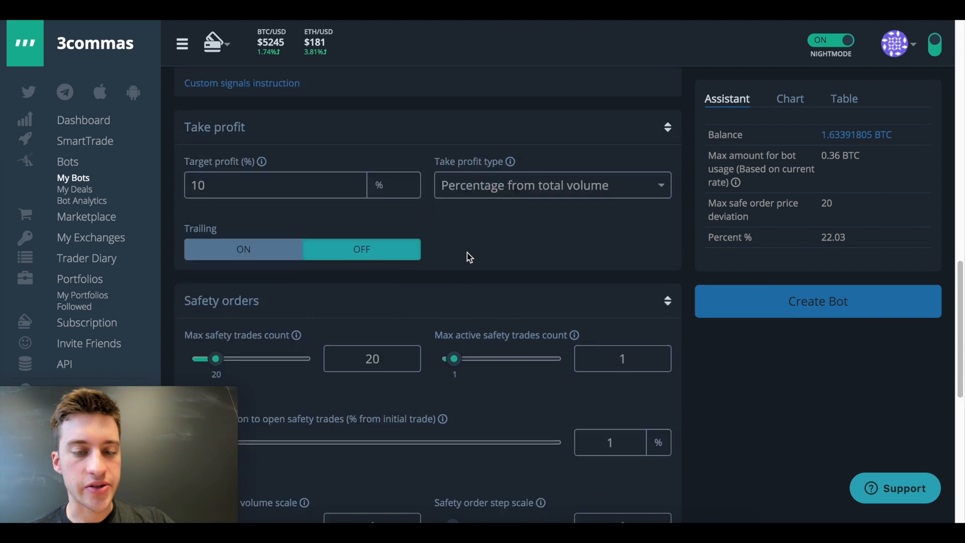
{"action": "left_click", "coordinate": [372, 214]}
{"action": "double_click", "coordinate": [372, 215]}
{"action": "type", "text": "0"}
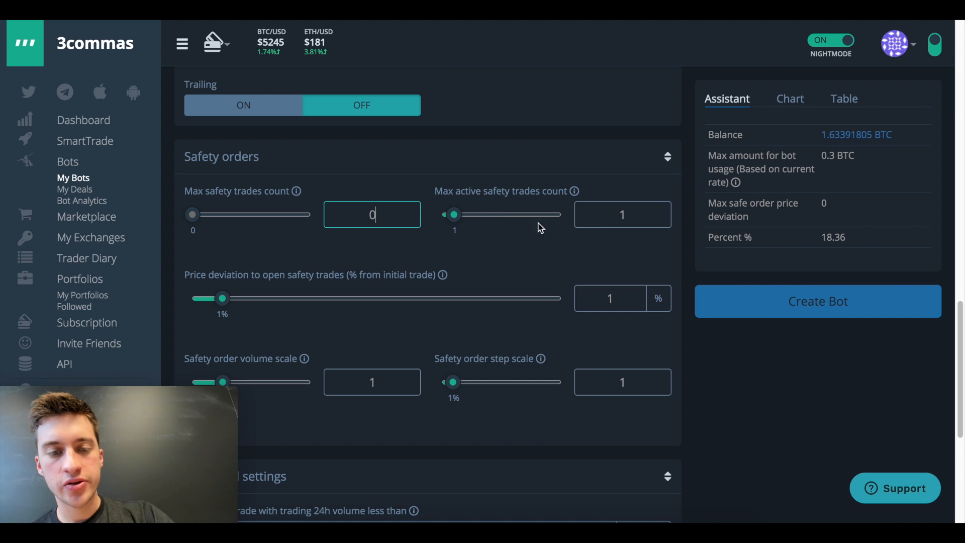
{"action": "double_click", "coordinate": [623, 215]}
{"action": "type", "text": "0"}
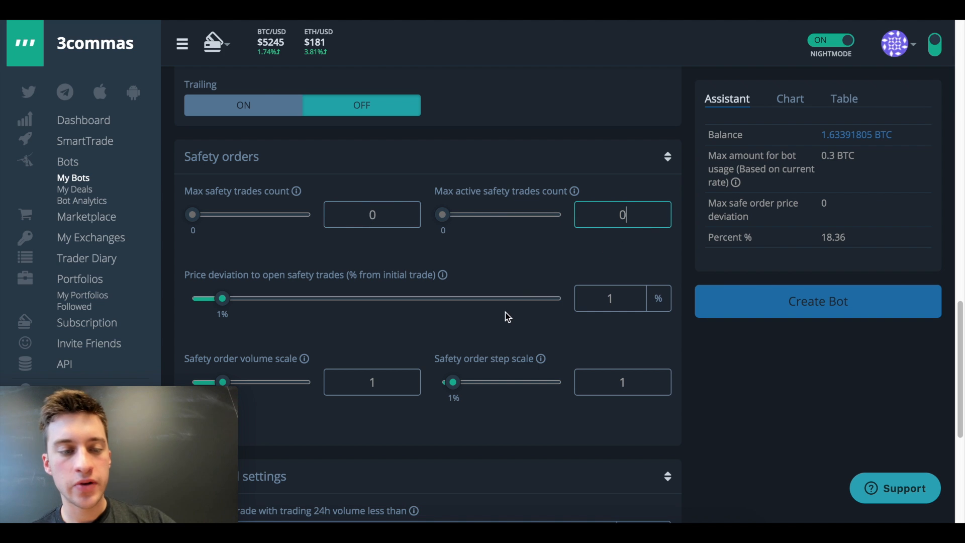
Enable a 3% stop loss with a 100-second stop loss timeout
{"action": "scroll", "coordinate": [505, 312], "scroll_direction": "down", "scroll_amount": 6}
{"action": "left_click", "coordinate": [367, 290]}
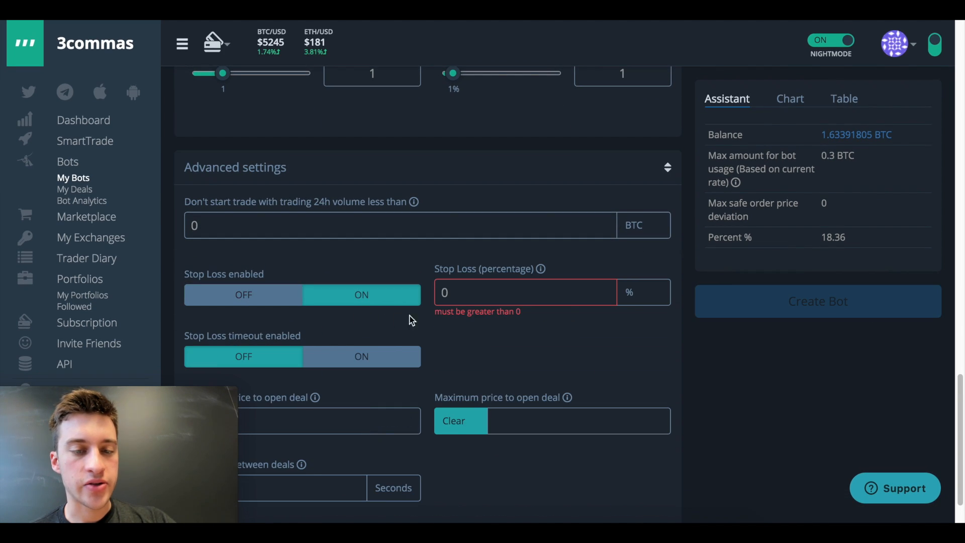
{"action": "type", "text": "3"}
{"action": "left_click", "coordinate": [381, 351]}
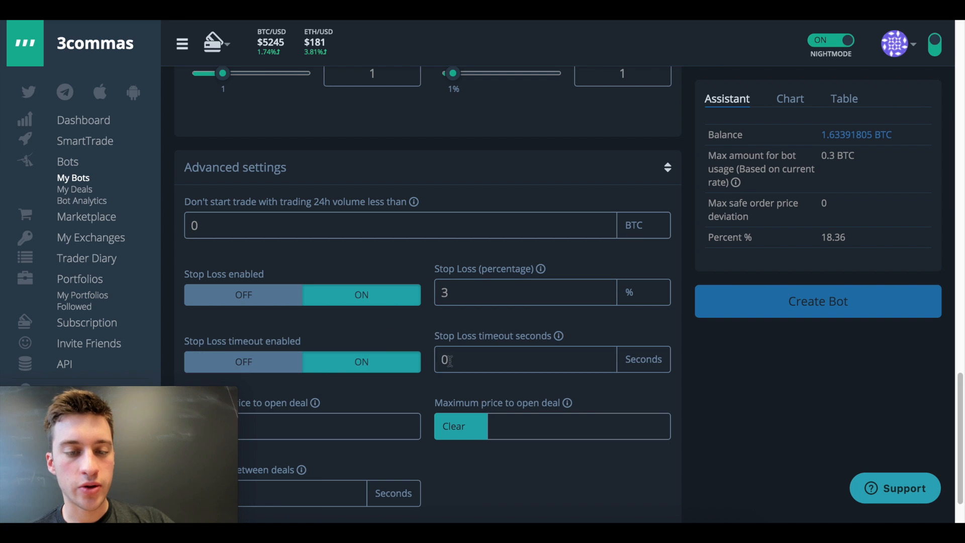
{"action": "type", "text": "100"}
{"action": "scroll", "coordinate": [509, 376], "scroll_direction": "down", "scroll_amount": 2}
{"action": "scroll", "coordinate": [509, 376], "scroll_direction": "up", "scroll_amount": 3}
{"action": "scroll", "coordinate": [509, 381], "scroll_direction": "up", "scroll_amount": 15}
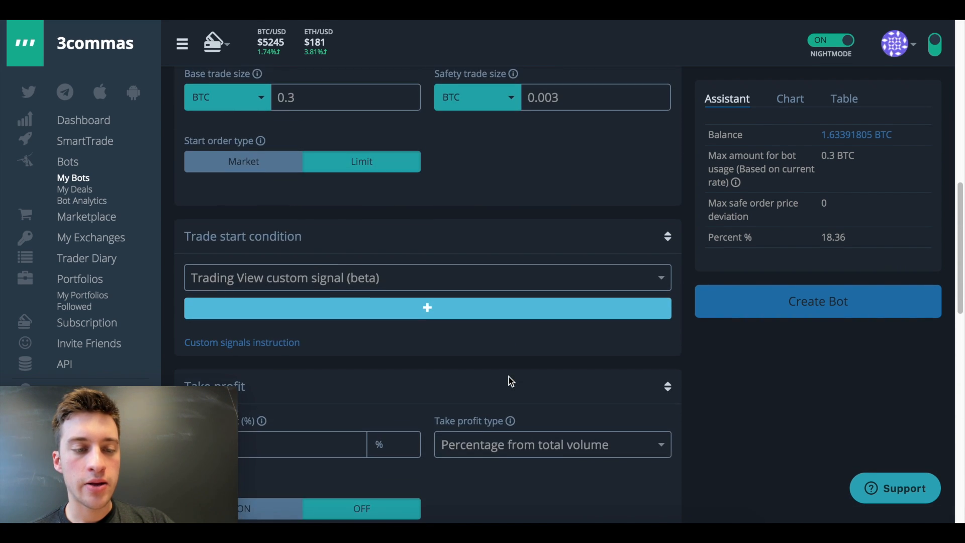
{"action": "scroll", "coordinate": [508, 382], "scroll_direction": "up", "scroll_amount": 6}
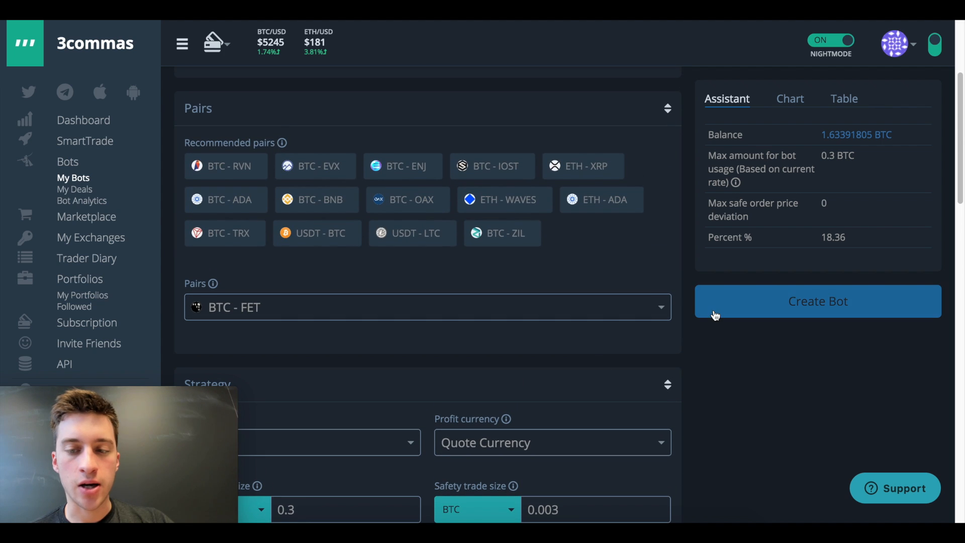
Create the bot, dismiss the confirmation, and copy its deal-start signal message
{"action": "left_click", "coordinate": [716, 314]}
{"action": "left_click", "coordinate": [478, 356]}
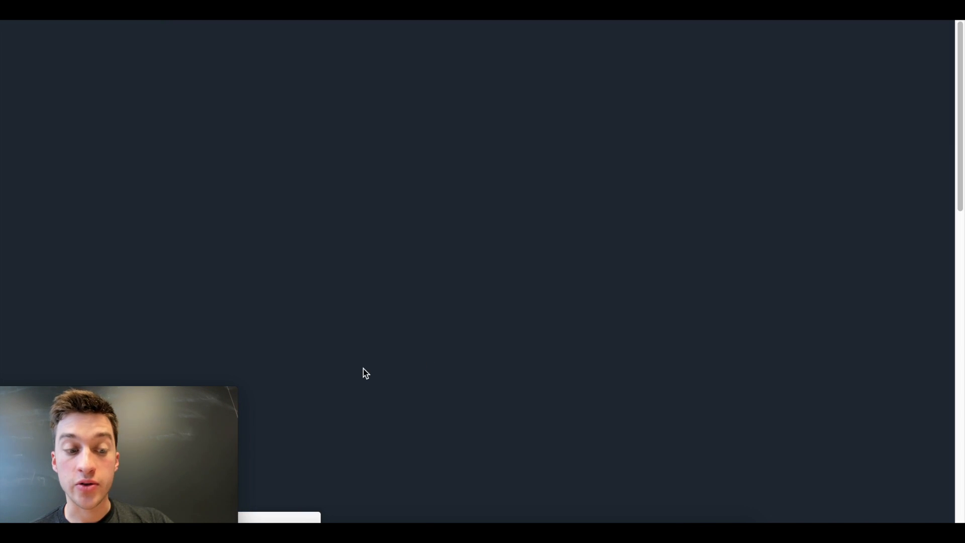
{"action": "scroll", "coordinate": [365, 374], "scroll_direction": "down", "scroll_amount": 10}
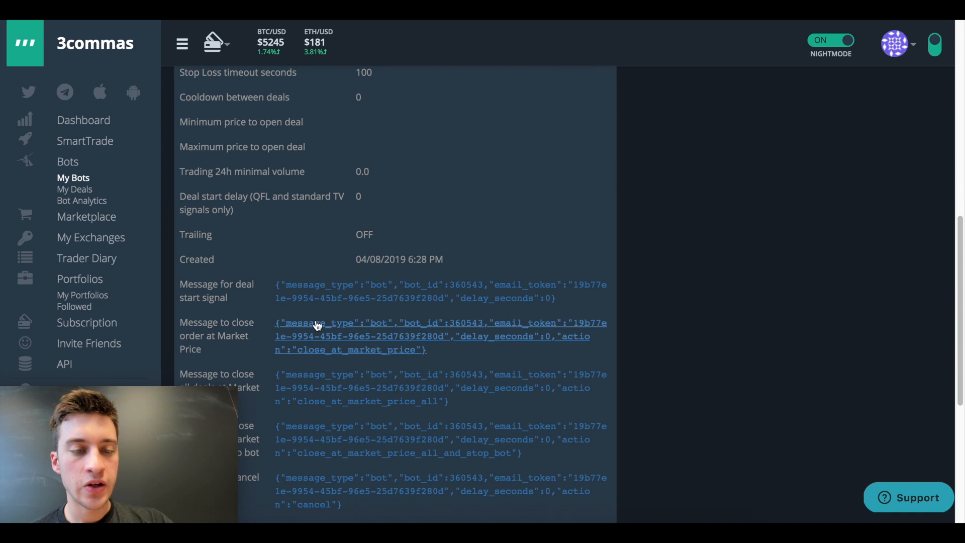
{"action": "right_click", "coordinate": [303, 298]}
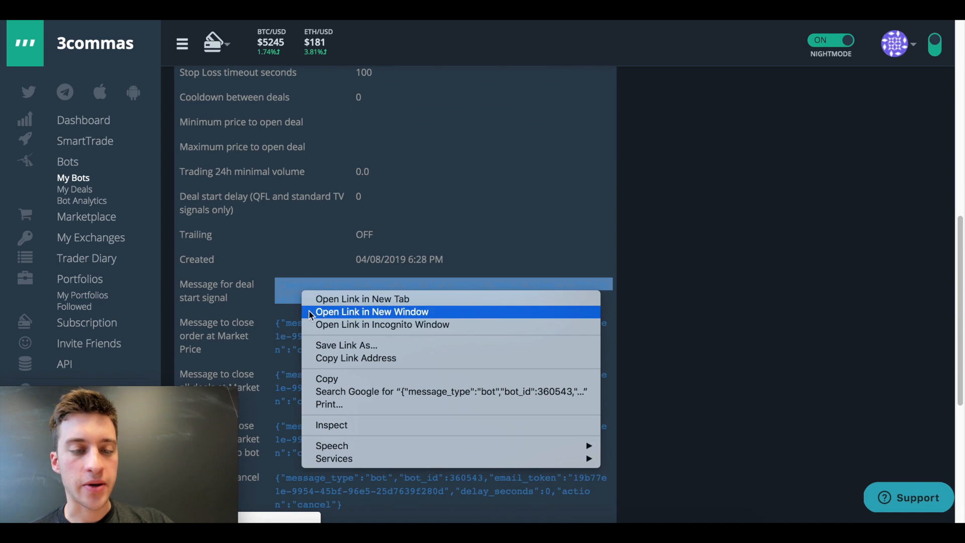
{"action": "left_click", "coordinate": [331, 379]}
{"action": "left_click", "coordinate": [125, 8]}
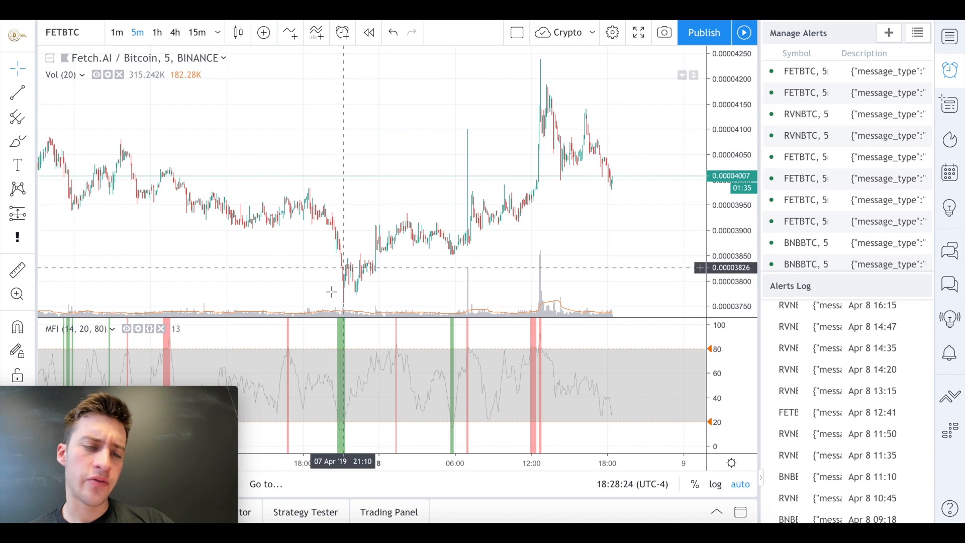
Remove MFI from the FETBTC chart and add the Volume Profile > Session Volume (VPSV) indicator
{"action": "left_click", "coordinate": [160, 328]}
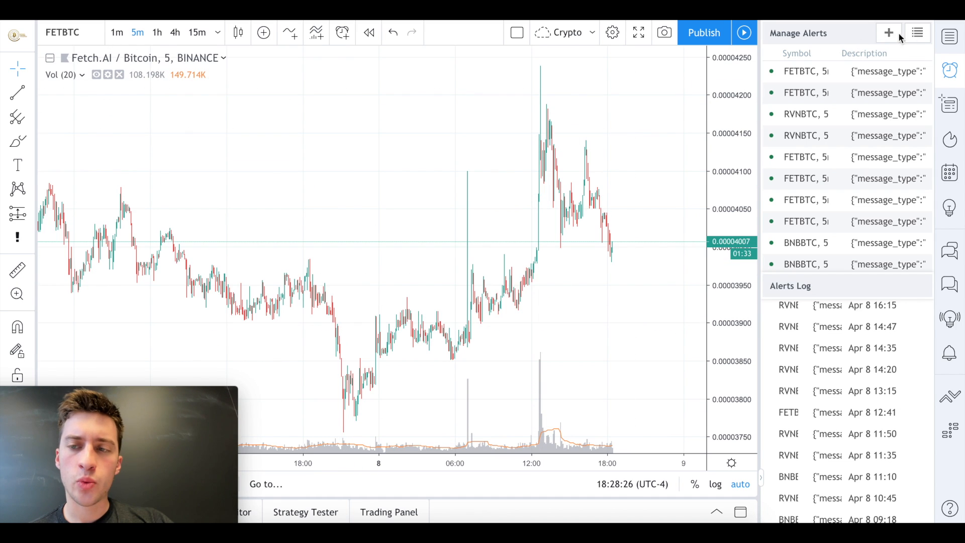
{"action": "left_click", "coordinate": [952, 37]}
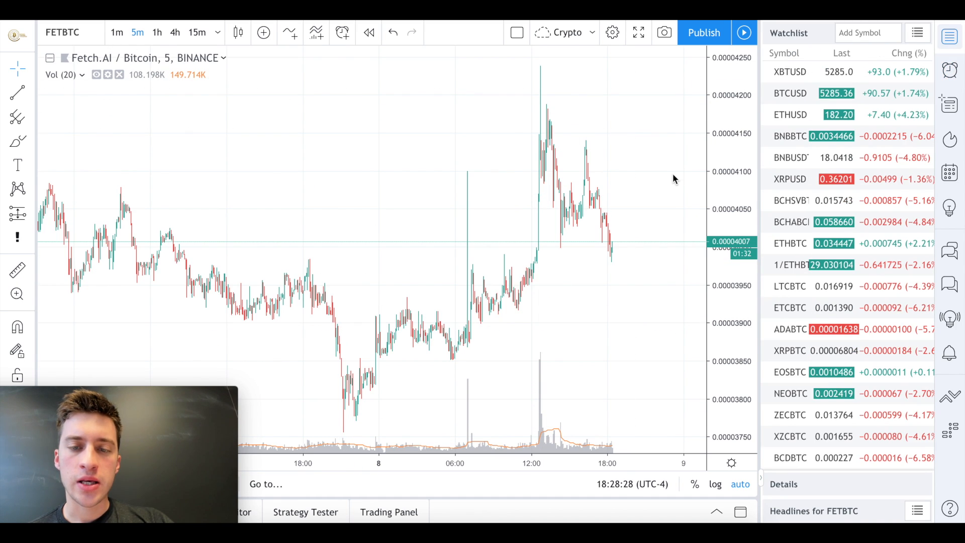
{"action": "left_click", "coordinate": [356, 33]}
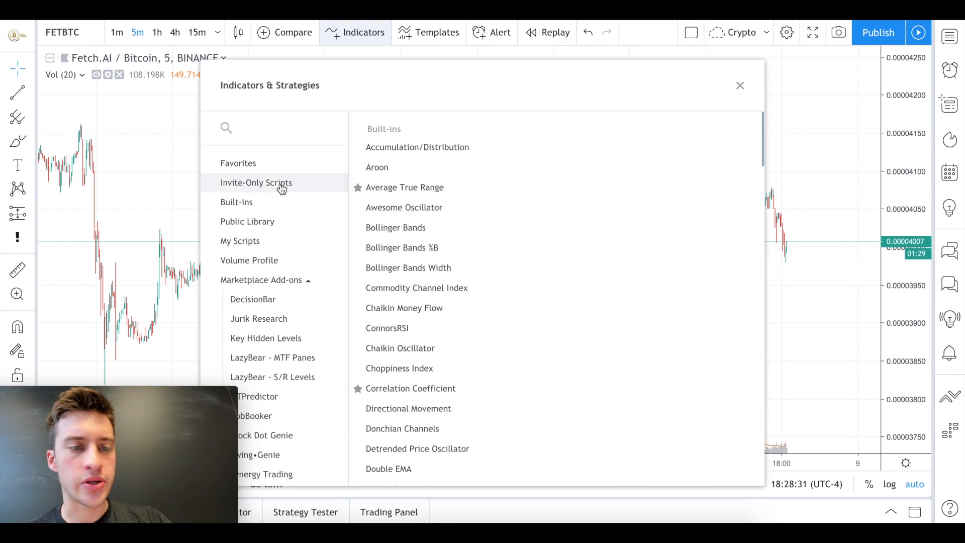
{"action": "left_click", "coordinate": [264, 164]}
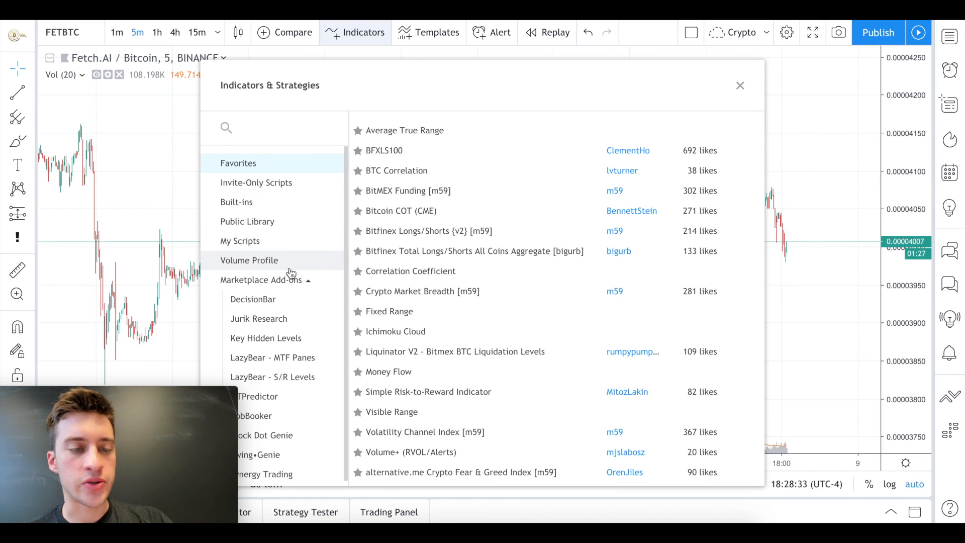
{"action": "left_click", "coordinate": [271, 260]}
{"action": "left_click", "coordinate": [402, 151]}
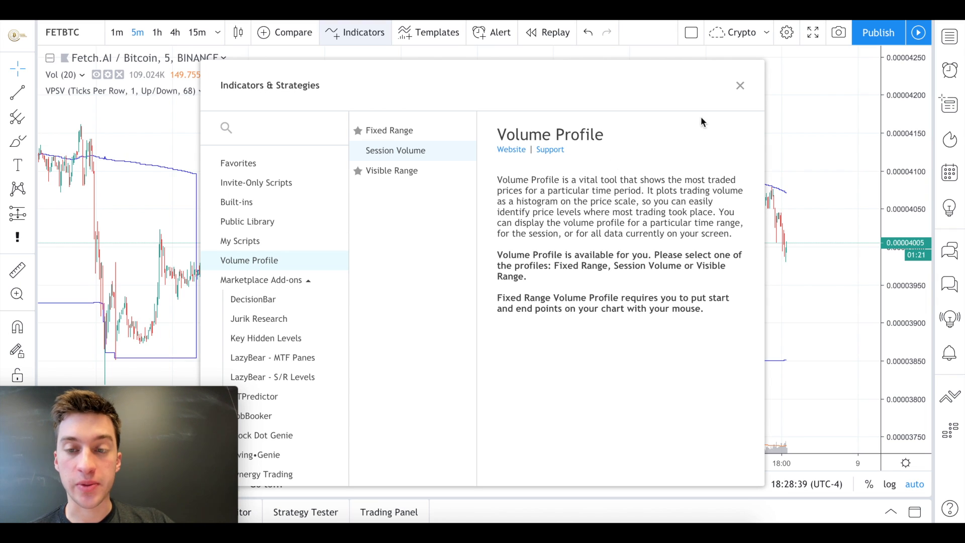
{"action": "left_click", "coordinate": [740, 85]}
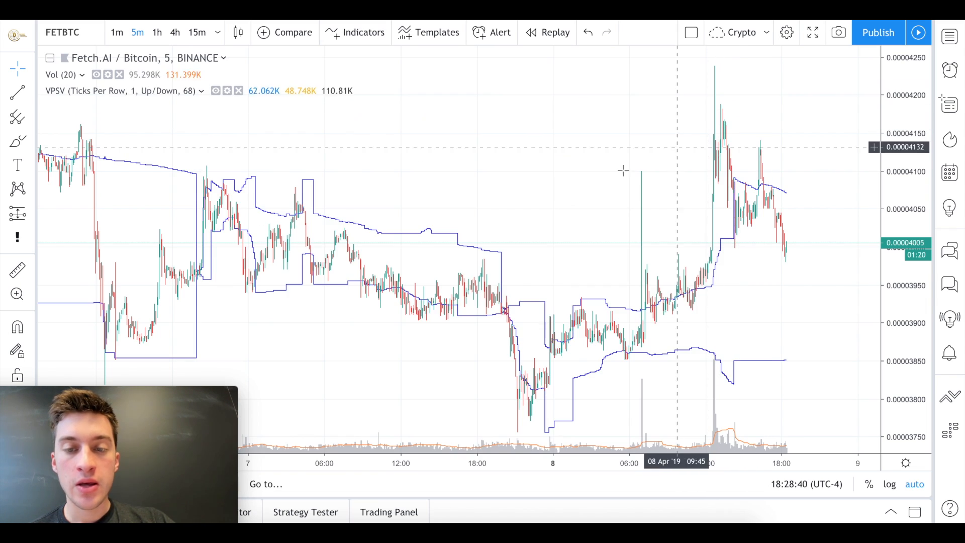
Review VPSV inputs, keeping Ticks Per Row layout, row size 1, Up/Down volume and 68% value area
{"action": "double_click", "coordinate": [623, 309]}
{"action": "scroll", "coordinate": [475, 248], "scroll_direction": "down", "scroll_amount": 1}
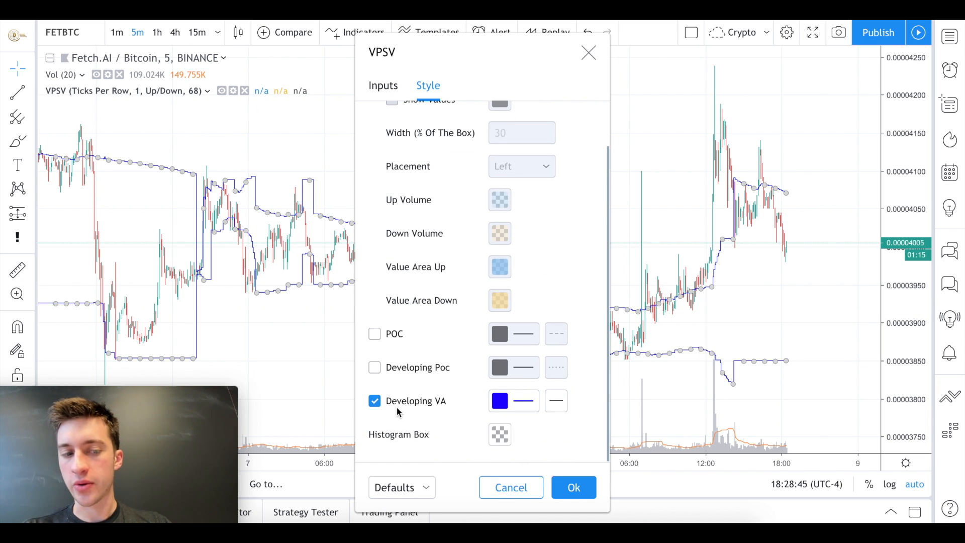
{"action": "scroll", "coordinate": [396, 406], "scroll_direction": "up", "scroll_amount": 1}
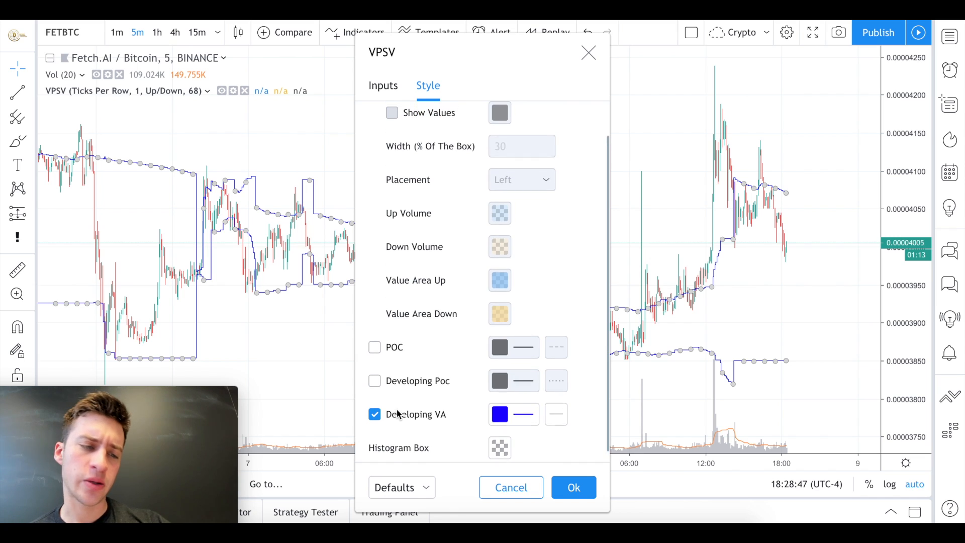
{"action": "left_click", "coordinate": [387, 94]}
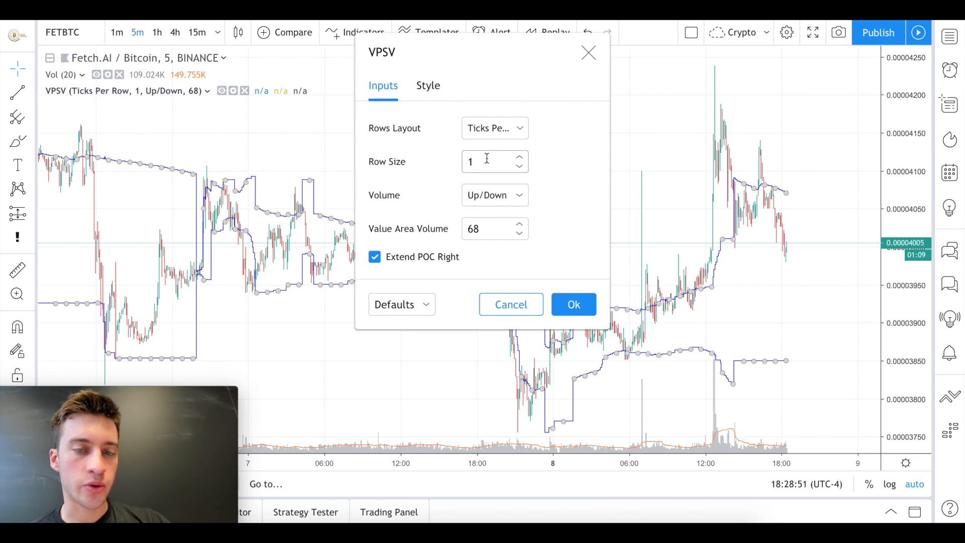
{"action": "left_click", "coordinate": [421, 306]}
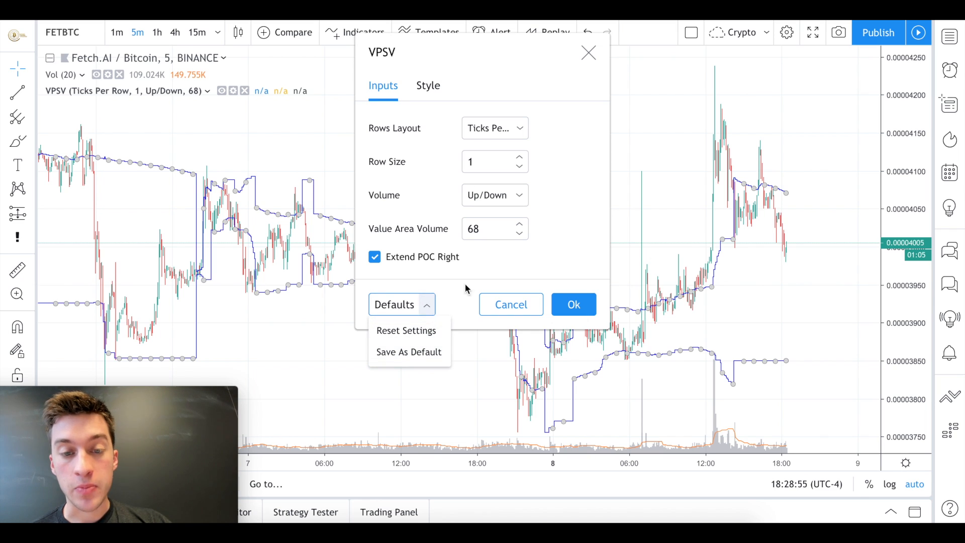
{"action": "left_click", "coordinate": [487, 258]}
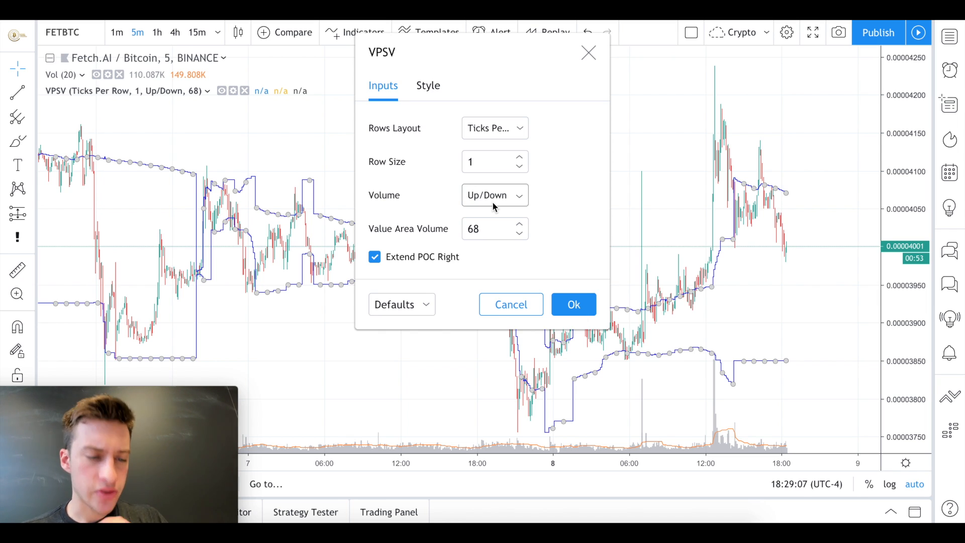
{"action": "left_click", "coordinate": [424, 305]}
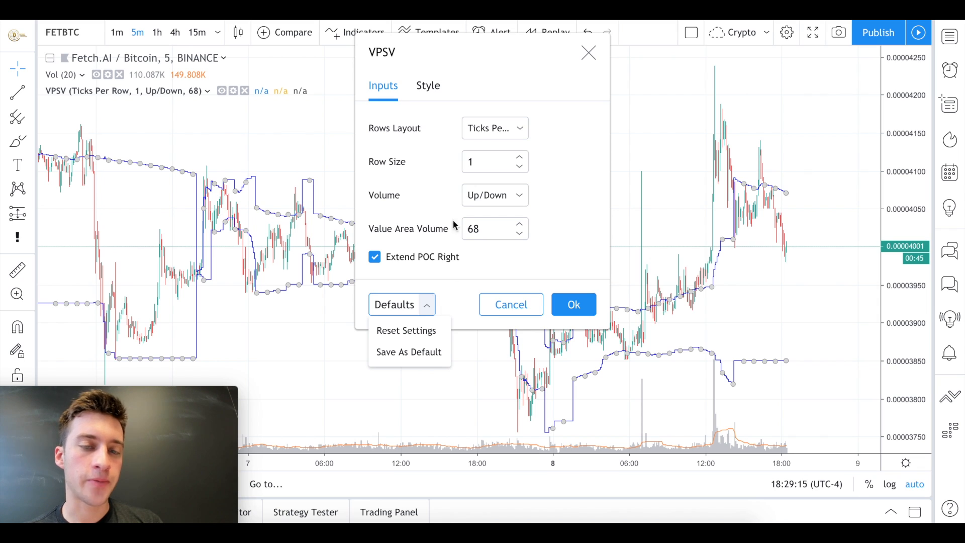
{"action": "left_click", "coordinate": [461, 177]}
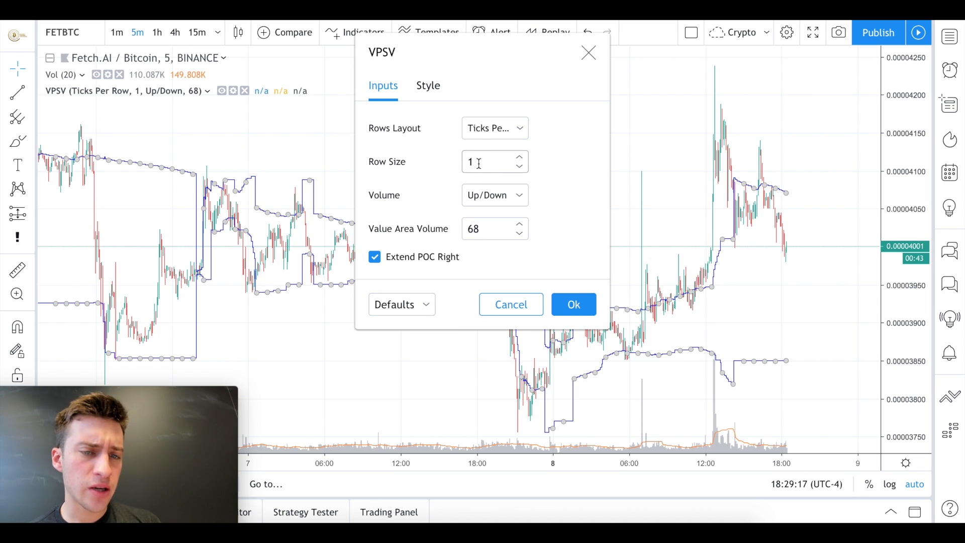
{"action": "left_click", "coordinate": [493, 127]}
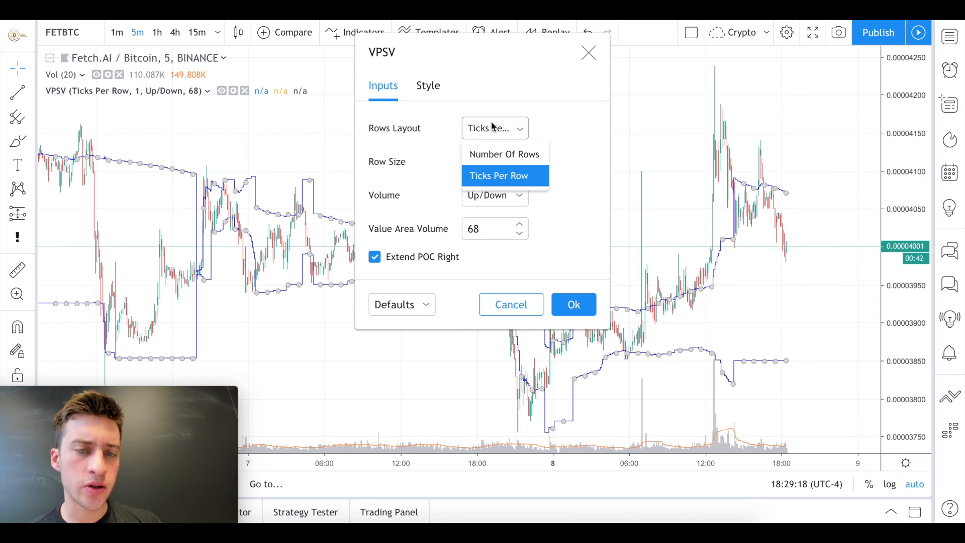
{"action": "left_click", "coordinate": [439, 172]}
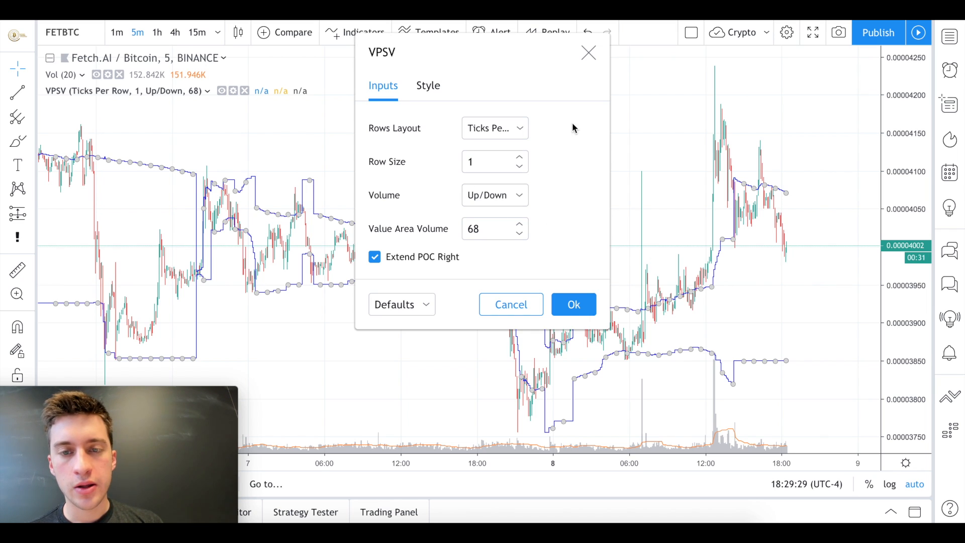
{"action": "left_click", "coordinate": [593, 56]}
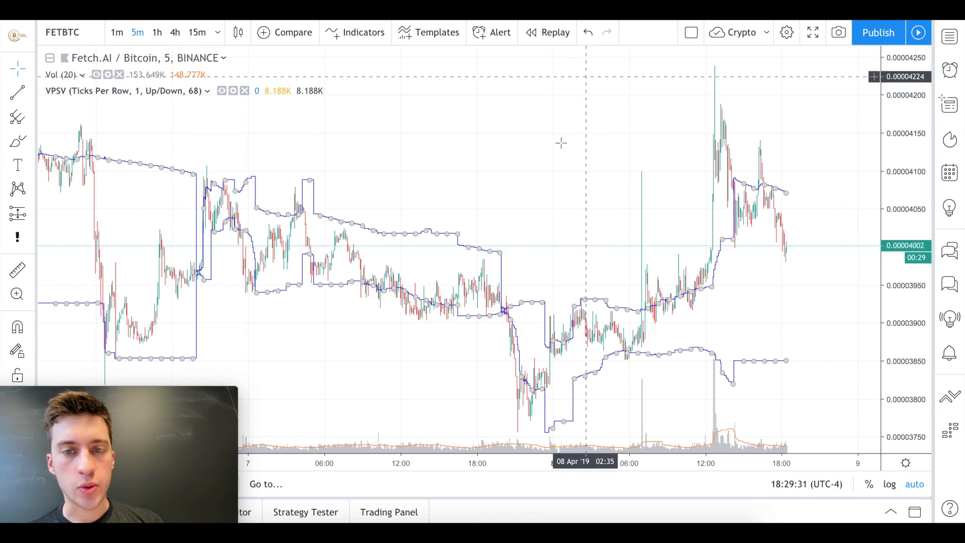
{"action": "scroll", "coordinate": [557, 166], "scroll_direction": "down", "scroll_amount": 3}
{"action": "scroll", "coordinate": [558, 166], "scroll_direction": "down", "scroll_amount": 4}
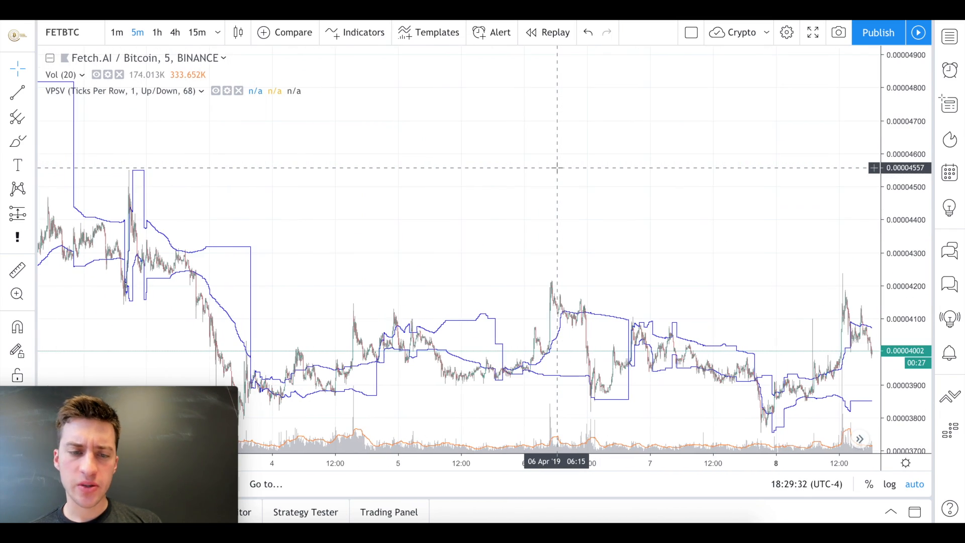
{"action": "scroll", "coordinate": [557, 166], "scroll_direction": "left", "scroll_amount": 6}
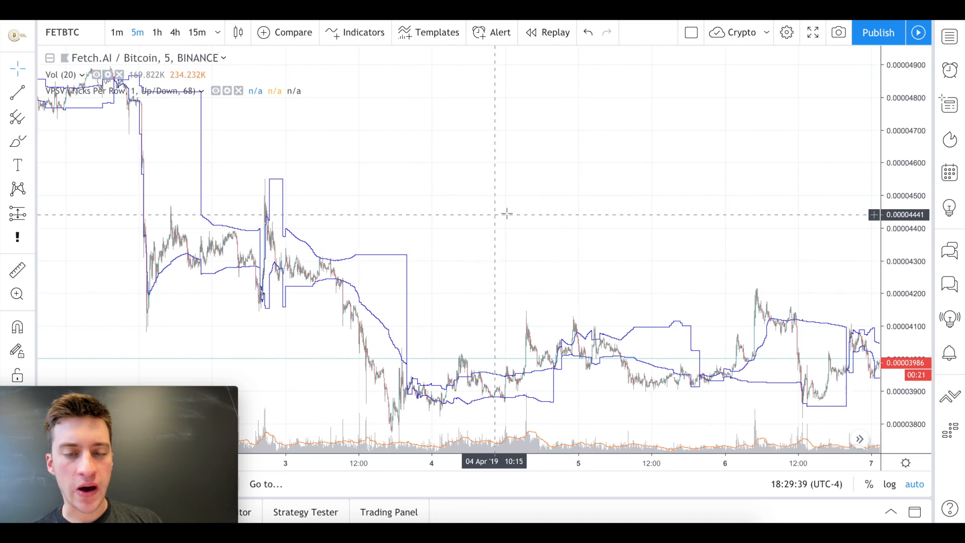
{"action": "scroll", "coordinate": [507, 213], "scroll_direction": "up", "scroll_amount": 5}
{"action": "scroll", "coordinate": [507, 213], "scroll_direction": "left", "scroll_amount": 5}
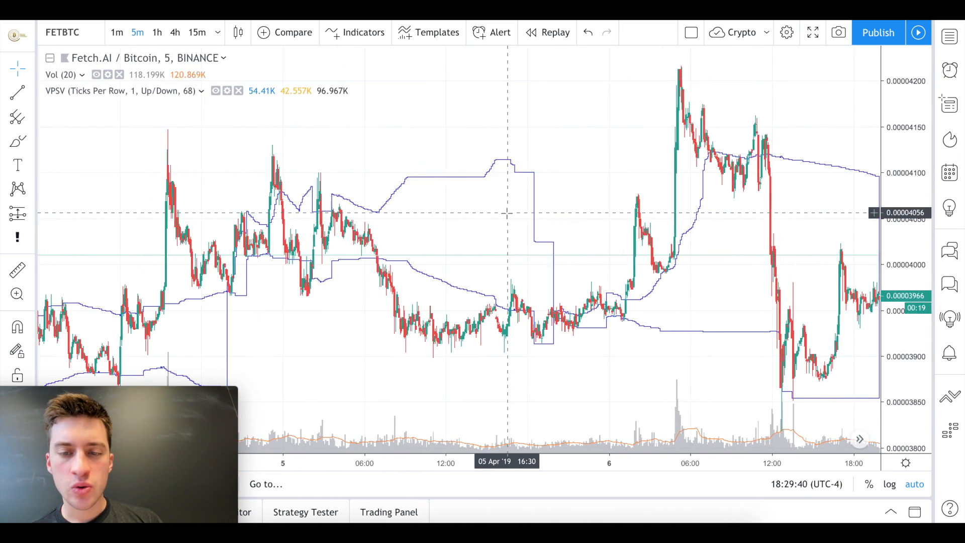
{"action": "scroll", "coordinate": [507, 213], "scroll_direction": "left", "scroll_amount": 5}
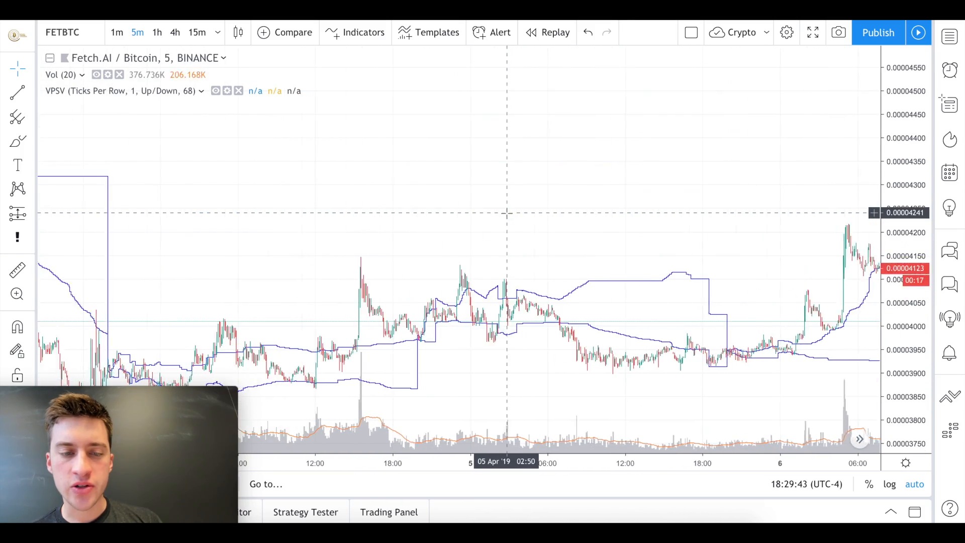
{"action": "scroll", "coordinate": [507, 213], "scroll_direction": "up", "scroll_amount": 5}
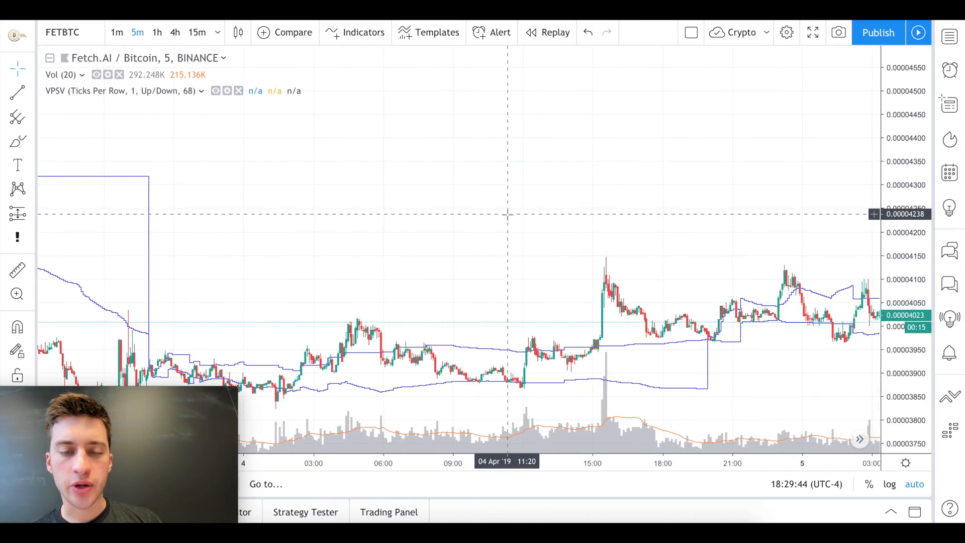
{"action": "scroll", "coordinate": [507, 213], "scroll_direction": "up", "scroll_amount": 2}
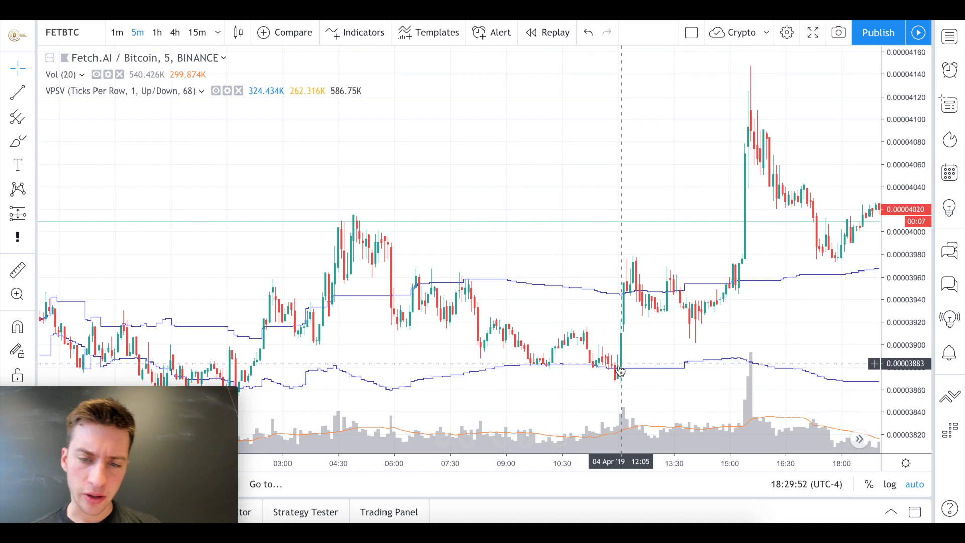
{"action": "left_click", "coordinate": [623, 365], "text": "shift"}
{"action": "left_click", "coordinate": [626, 272], "text": "shift"}
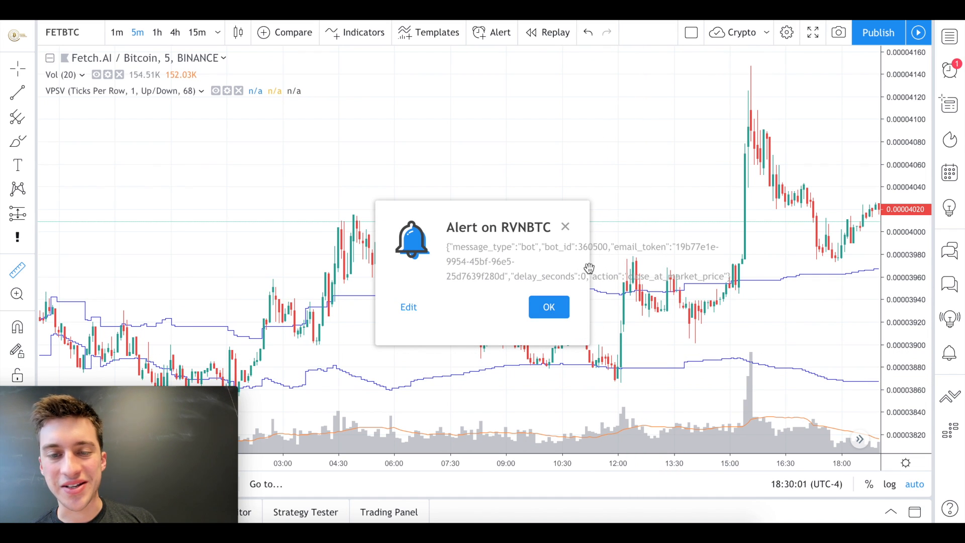
{"action": "left_click", "coordinate": [551, 309]}
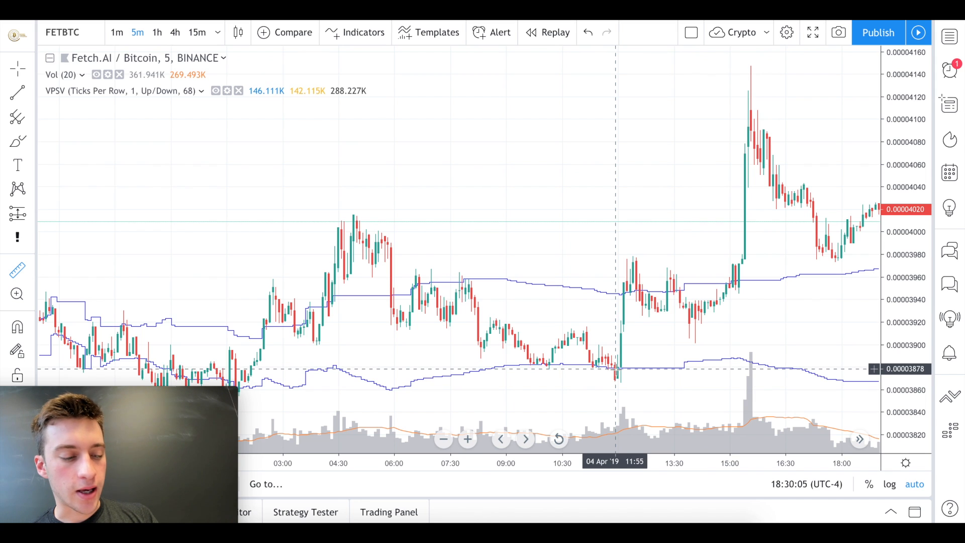
{"action": "left_click_drag", "start_coordinate": [615, 368], "coordinate": [650, 297]}
{"action": "scroll", "coordinate": [650, 296], "scroll_direction": "right", "scroll_amount": 10}
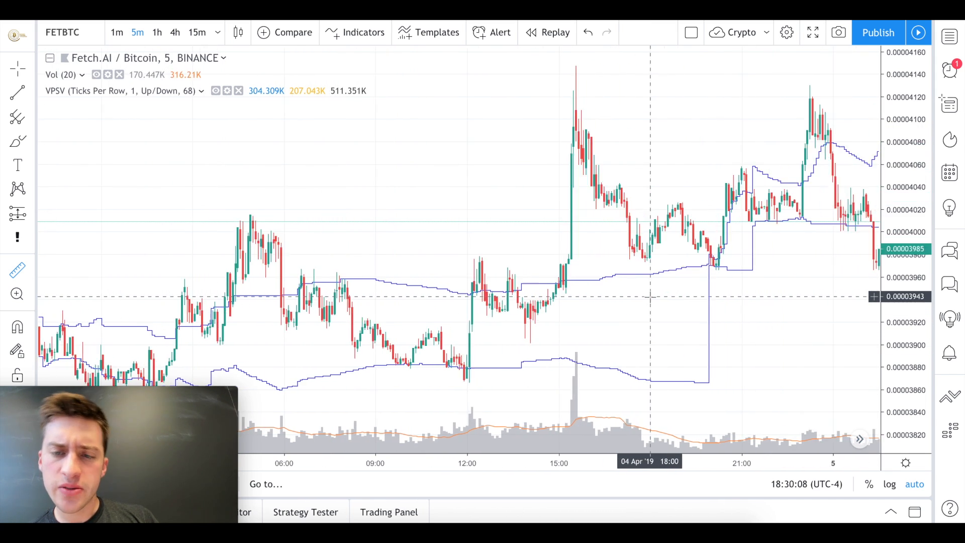
{"action": "scroll", "coordinate": [650, 297], "scroll_direction": "up", "scroll_amount": 5}
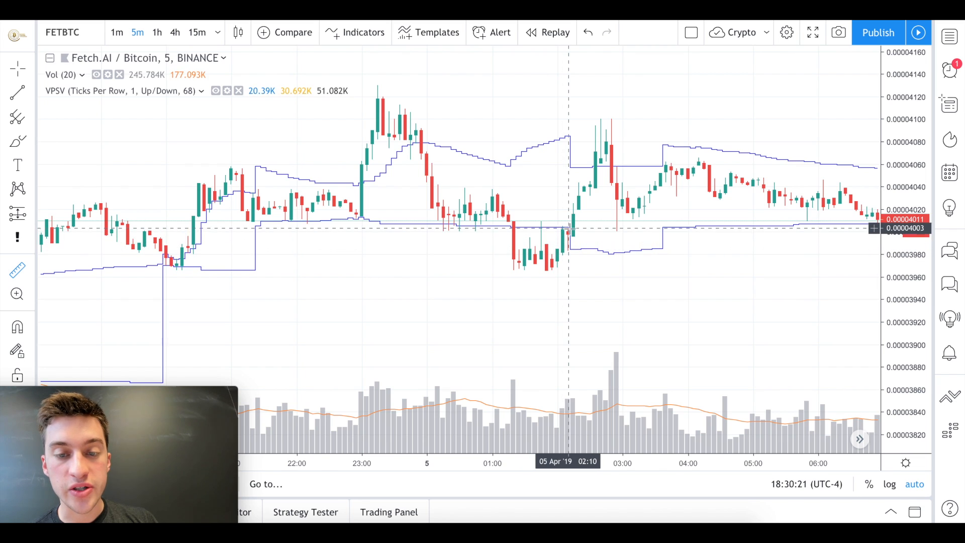
{"action": "left_click", "coordinate": [569, 228]}
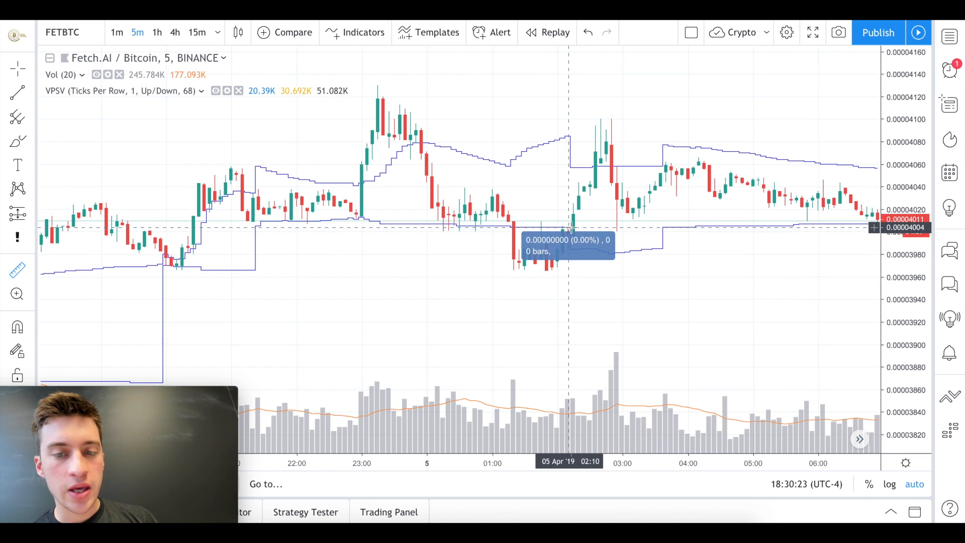
{"action": "left_click", "coordinate": [571, 228]}
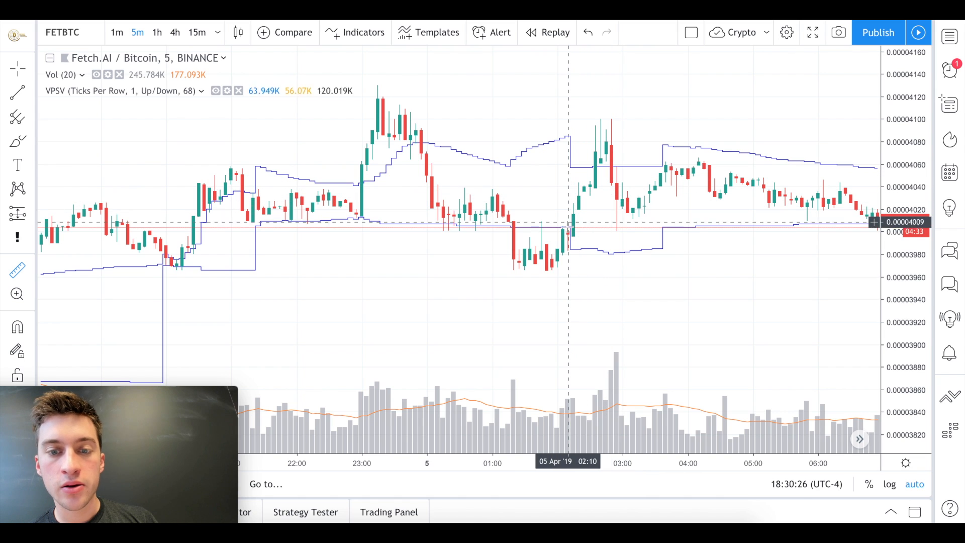
{"action": "left_click", "coordinate": [568, 232]}
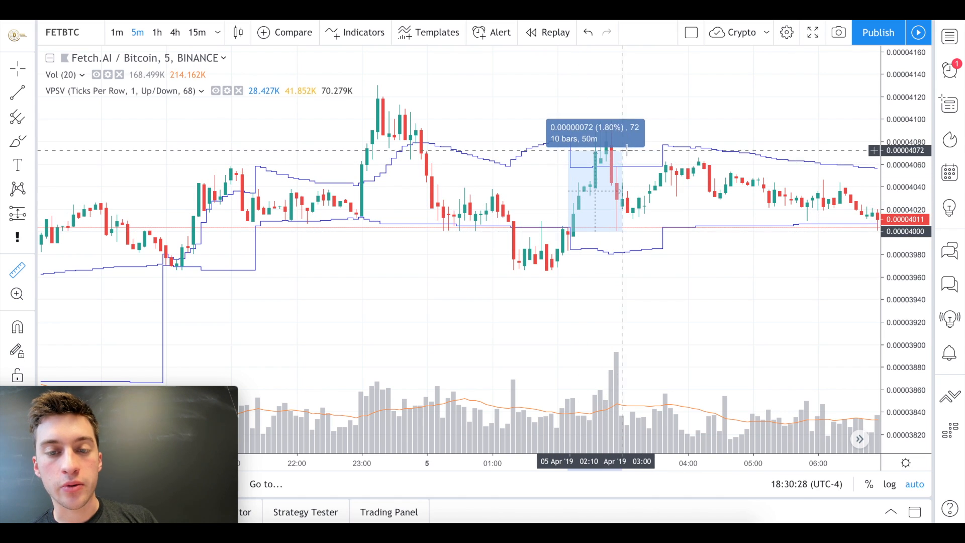
{"action": "left_click", "coordinate": [619, 165]}
{"action": "scroll", "coordinate": [619, 165], "scroll_direction": "down", "scroll_amount": 5}
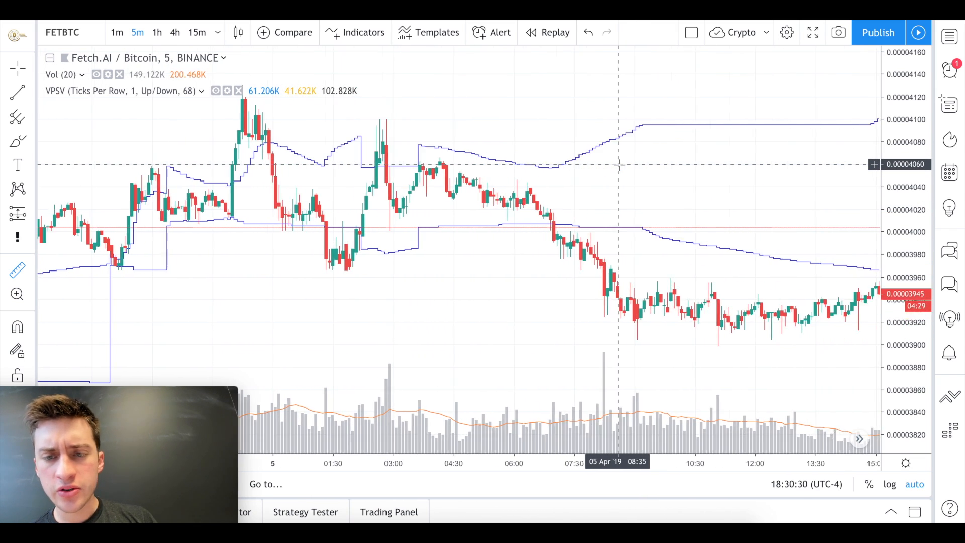
{"action": "scroll", "coordinate": [619, 164], "scroll_direction": "right", "scroll_amount": 1}
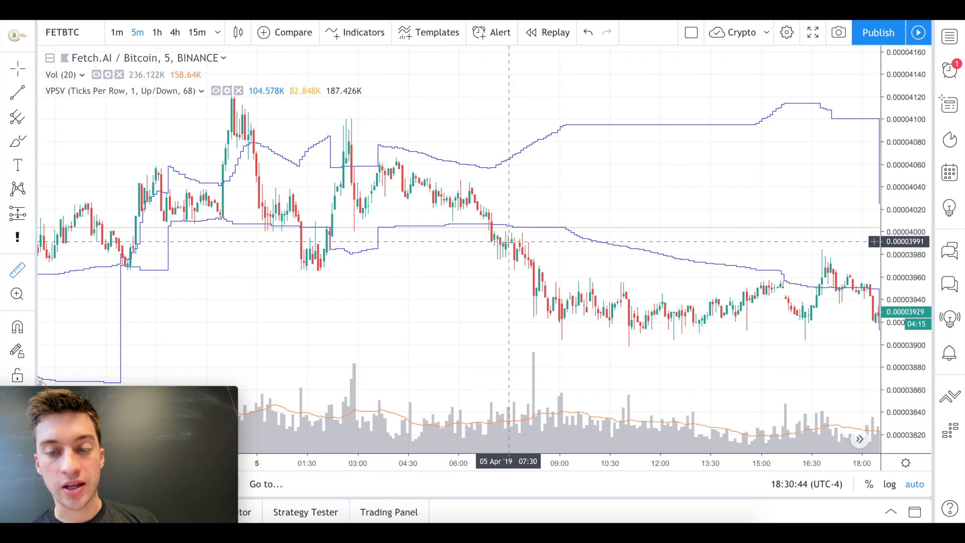
{"action": "scroll", "coordinate": [732, 322], "scroll_direction": "down", "scroll_amount": 2}
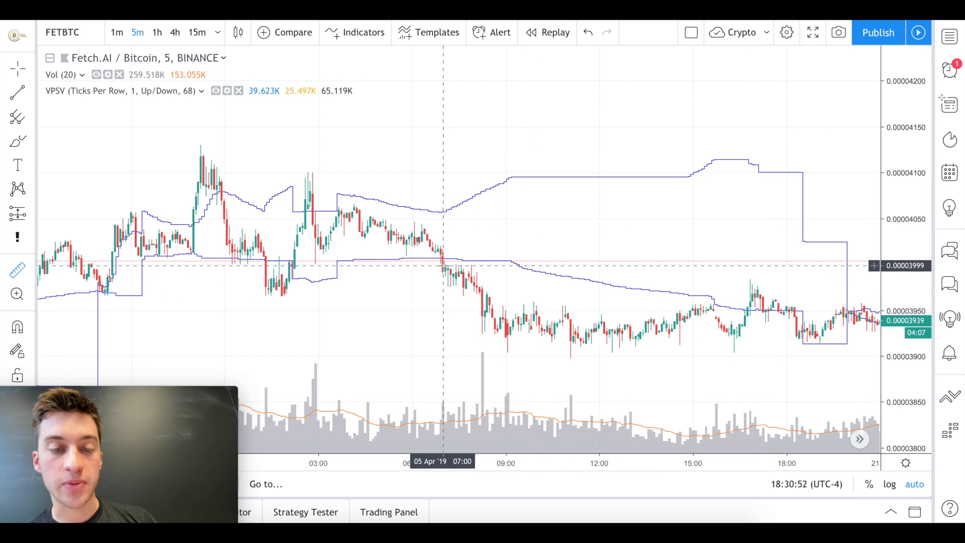
{"action": "scroll", "coordinate": [734, 302], "scroll_direction": "down", "scroll_amount": 5}
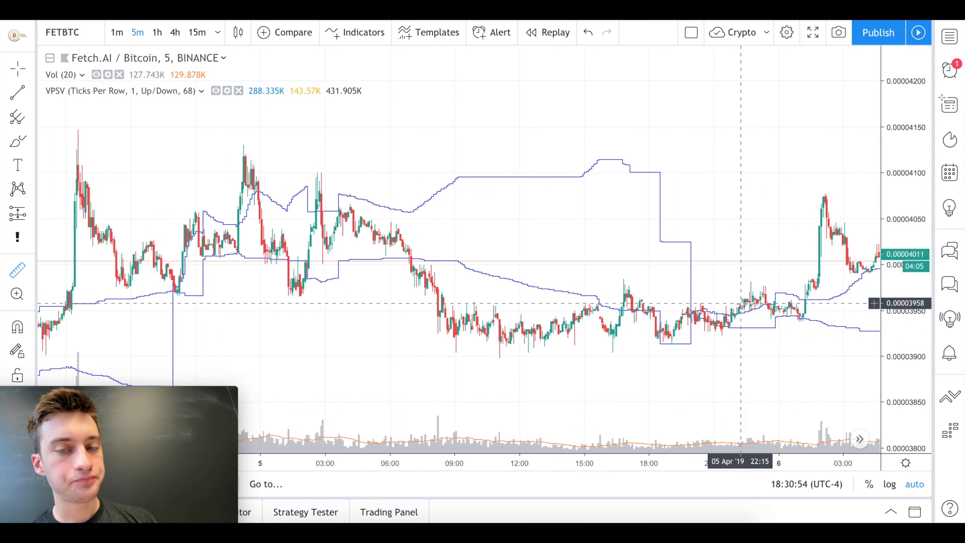
{"action": "scroll", "coordinate": [742, 303], "scroll_direction": "down", "scroll_amount": 1}
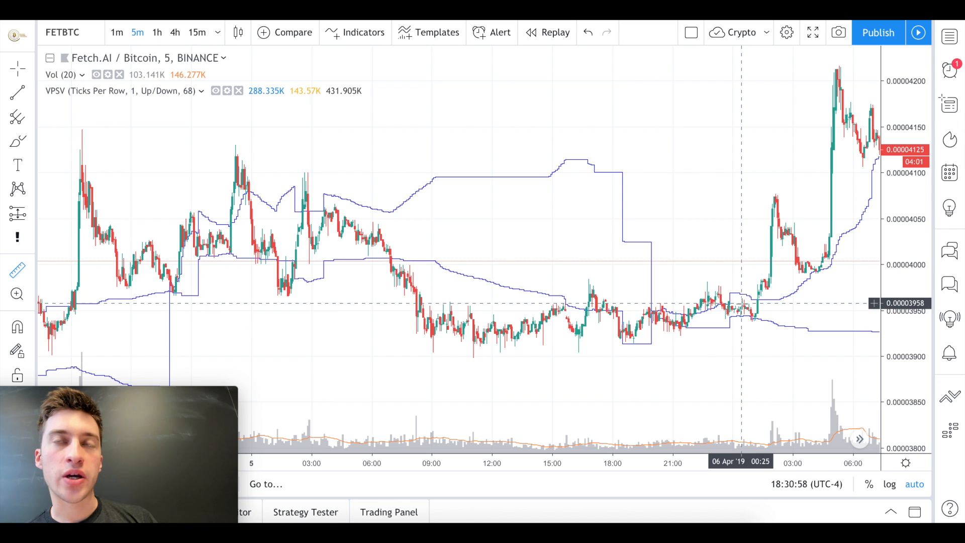
{"action": "scroll", "coordinate": [742, 303], "scroll_direction": "down", "scroll_amount": 2}
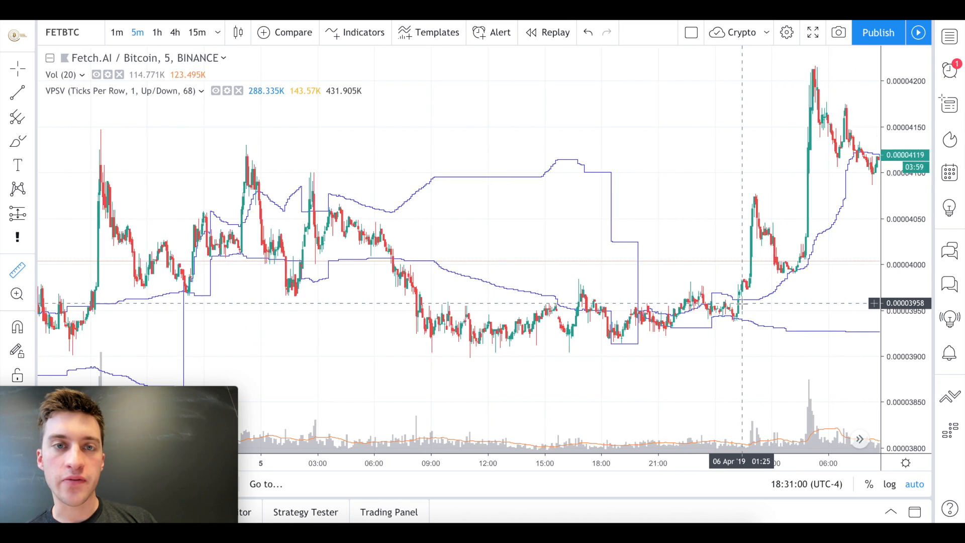
{"action": "scroll", "coordinate": [742, 304], "scroll_direction": "right", "scroll_amount": 10}
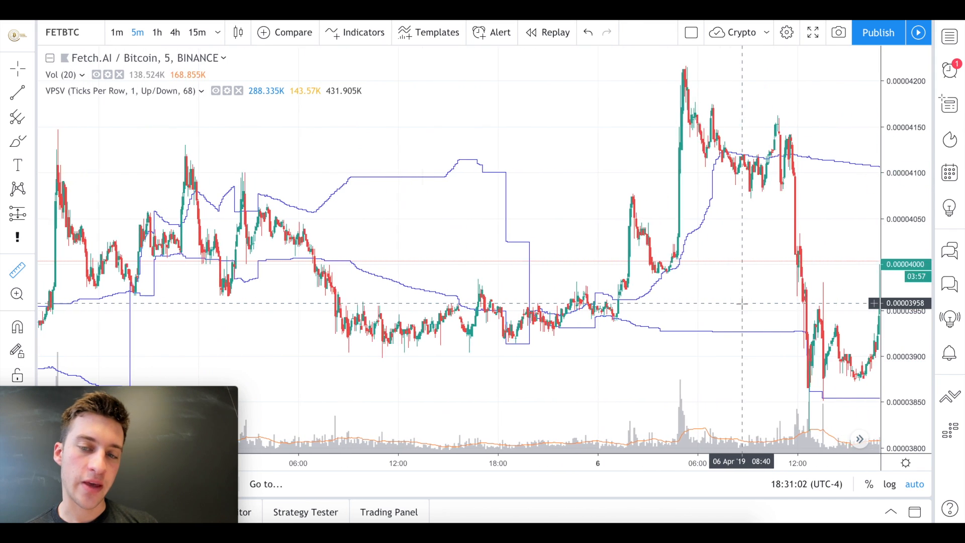
{"action": "scroll", "coordinate": [742, 303], "scroll_direction": "left", "scroll_amount": 10}
{"action": "scroll", "coordinate": [741, 303], "scroll_direction": "up", "scroll_amount": 3}
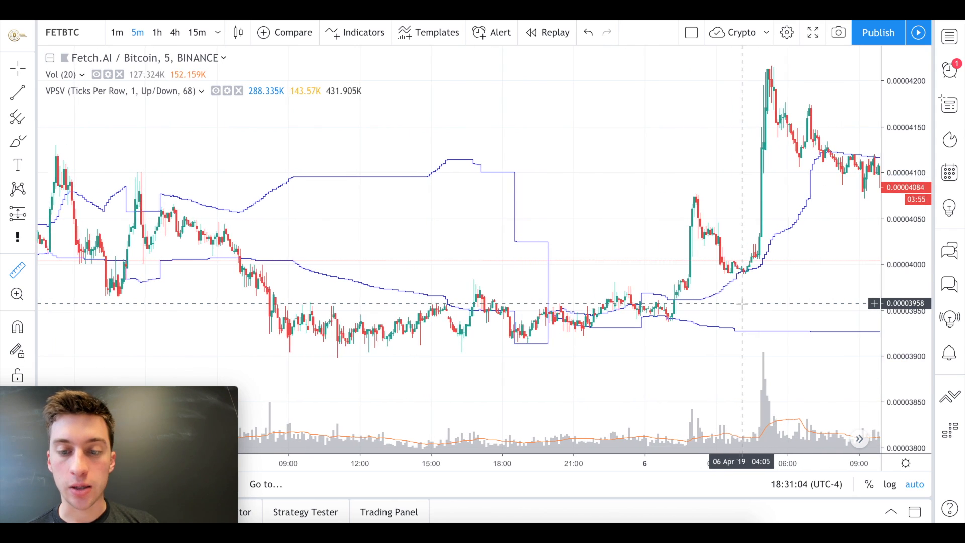
{"action": "scroll", "coordinate": [742, 303], "scroll_direction": "up", "scroll_amount": 2}
{"action": "scroll", "coordinate": [742, 303], "scroll_direction": "left", "scroll_amount": 5}
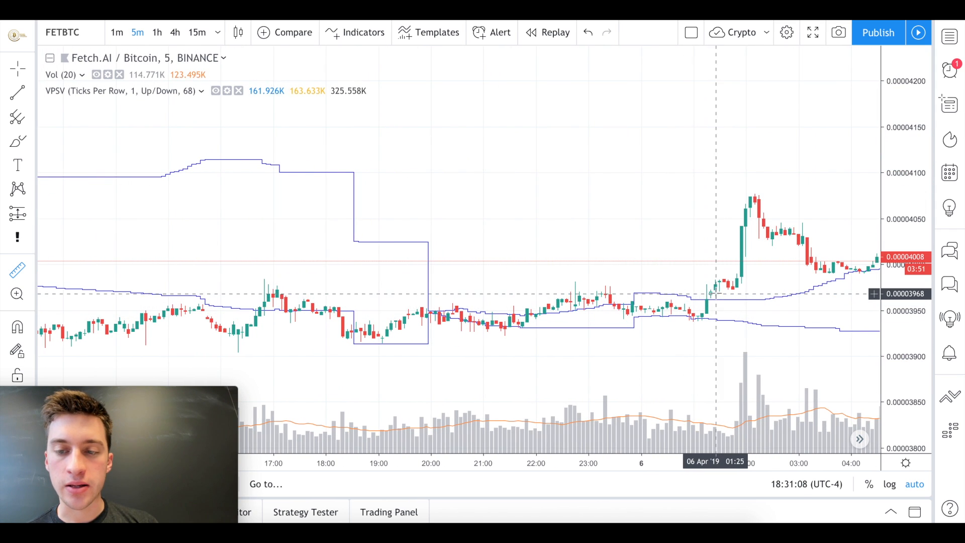
{"action": "scroll", "coordinate": [716, 293], "scroll_direction": "right", "scroll_amount": 4}
{"action": "scroll", "coordinate": [716, 294], "scroll_direction": "down", "scroll_amount": 1}
{"action": "scroll", "coordinate": [651, 293], "scroll_direction": "right", "scroll_amount": 2}
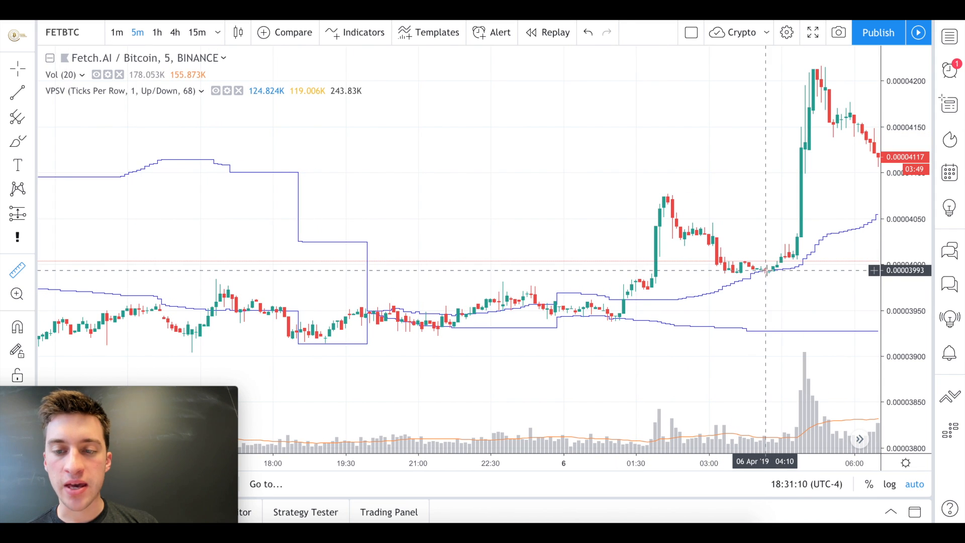
{"action": "scroll", "coordinate": [763, 270], "scroll_direction": "right", "scroll_amount": 5}
{"action": "scroll", "coordinate": [763, 270], "scroll_direction": "down", "scroll_amount": 1}
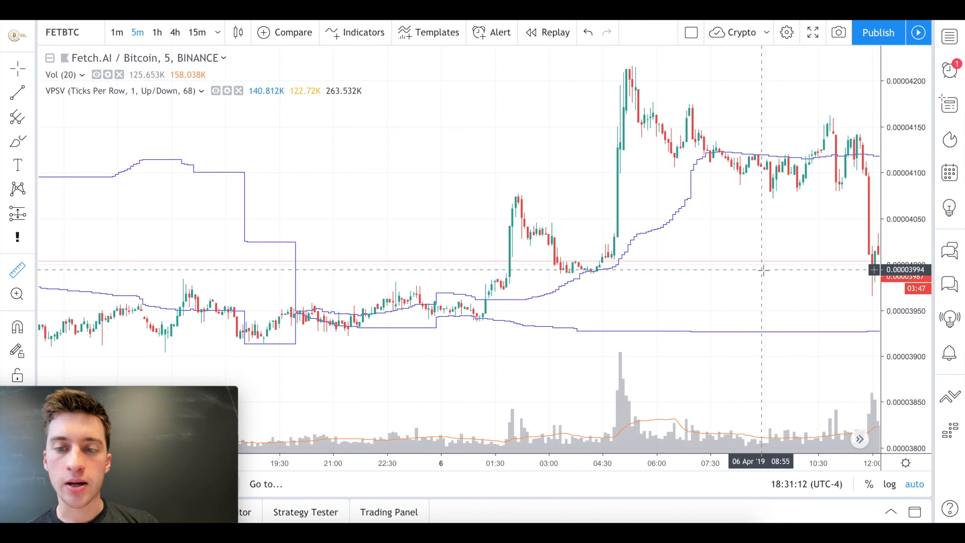
{"action": "scroll", "coordinate": [714, 156], "scroll_direction": "right", "scroll_amount": 6}
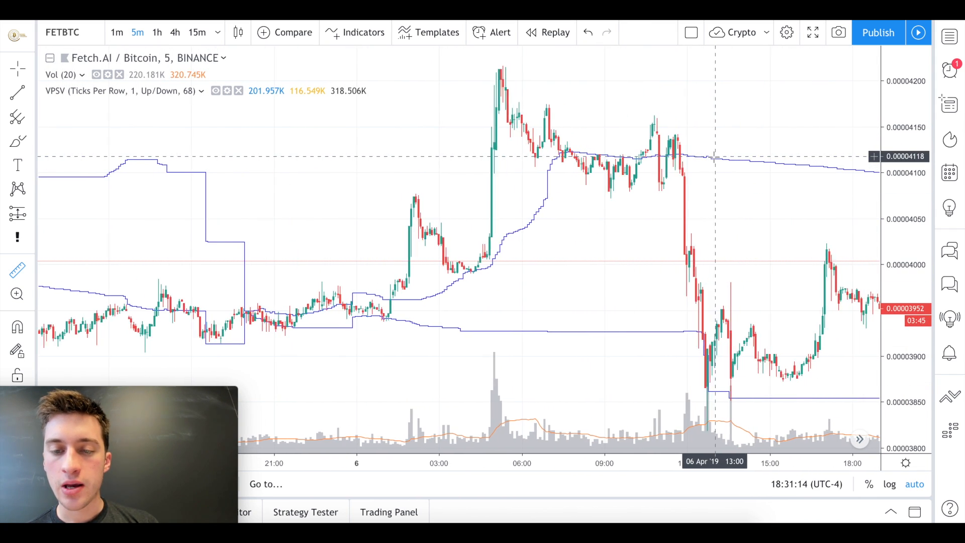
{"action": "scroll", "coordinate": [714, 156], "scroll_direction": "up", "scroll_amount": 2}
{"action": "scroll", "coordinate": [714, 156], "scroll_direction": "up", "scroll_amount": 1}
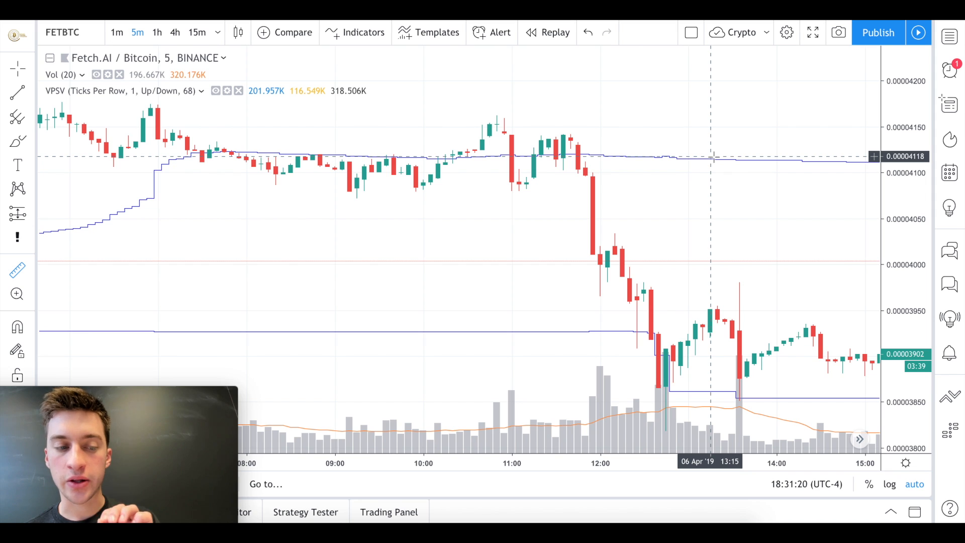
{"action": "scroll", "coordinate": [714, 157], "scroll_direction": "up", "scroll_amount": 3}
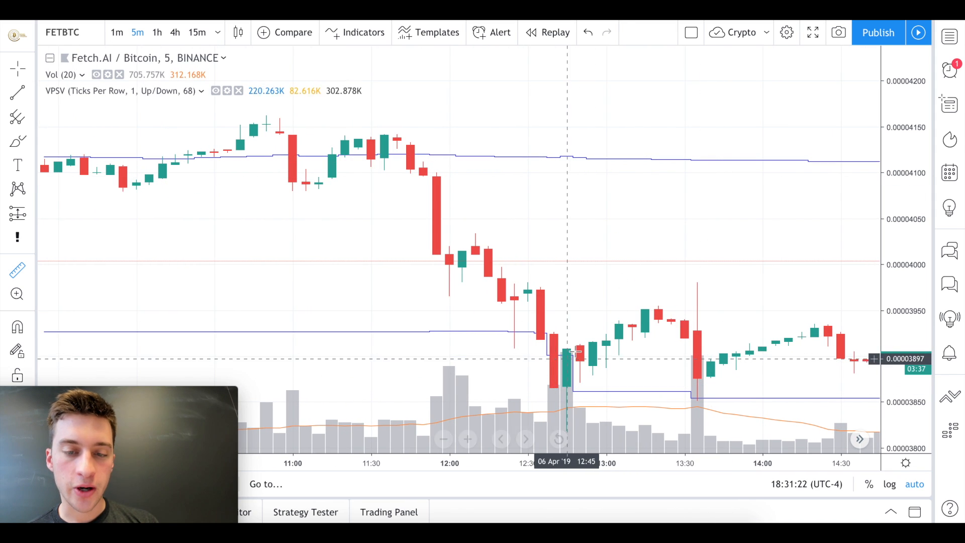
{"action": "left_click", "coordinate": [567, 354], "text": "shift"}
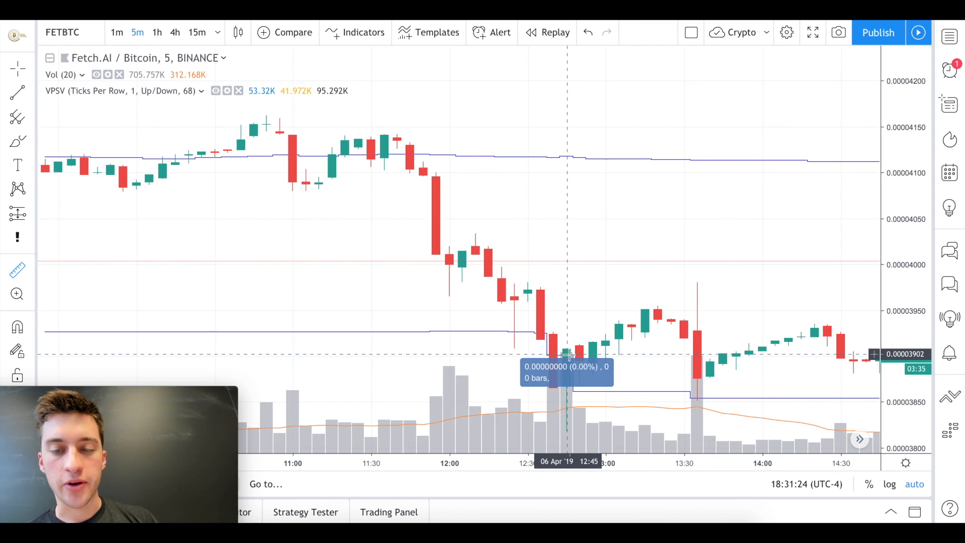
{"action": "scroll", "coordinate": [570, 354], "scroll_direction": "down", "scroll_amount": 5}
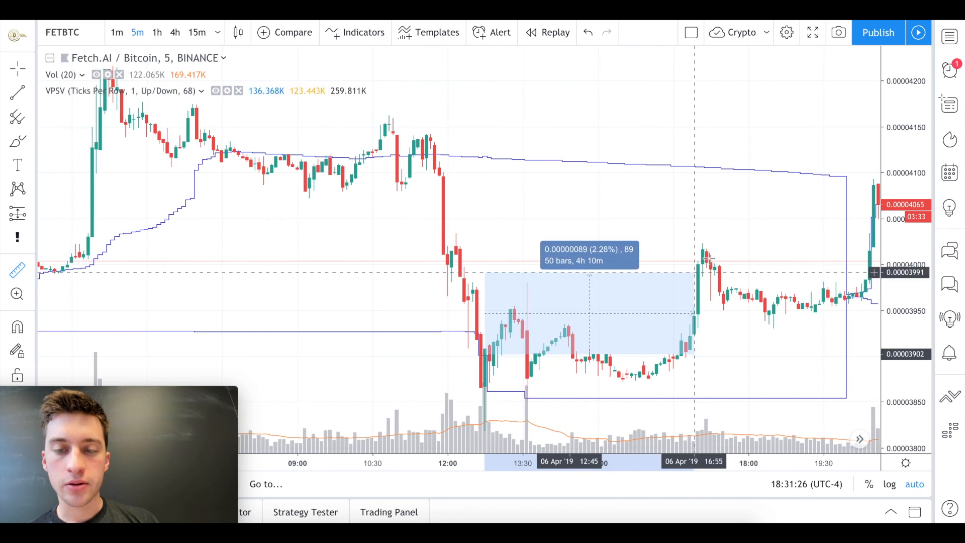
{"action": "scroll", "coordinate": [696, 254], "scroll_direction": "down", "scroll_amount": 4}
{"action": "left_click", "coordinate": [810, 173]}
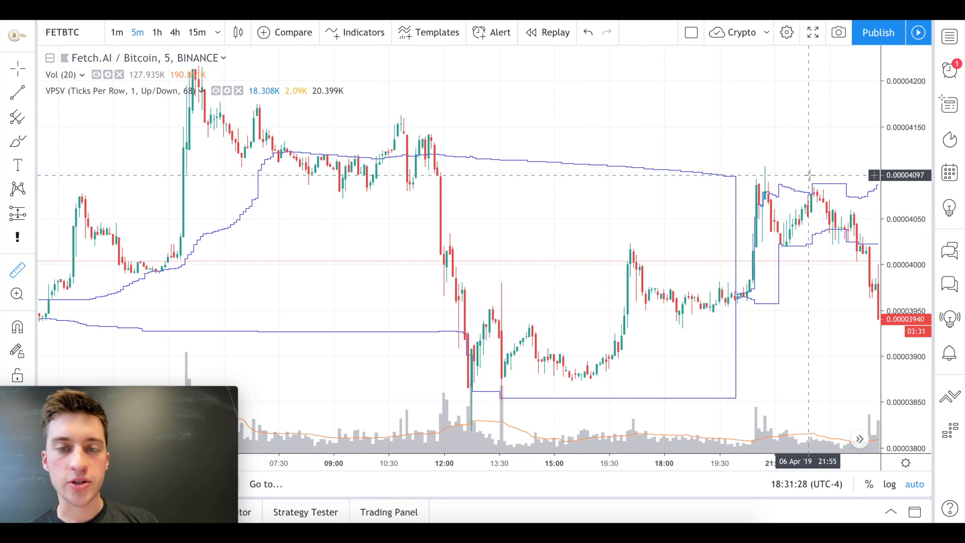
{"action": "scroll", "coordinate": [811, 174], "scroll_direction": "down", "scroll_amount": 3}
{"action": "scroll", "coordinate": [811, 174], "scroll_direction": "down", "scroll_amount": 3}
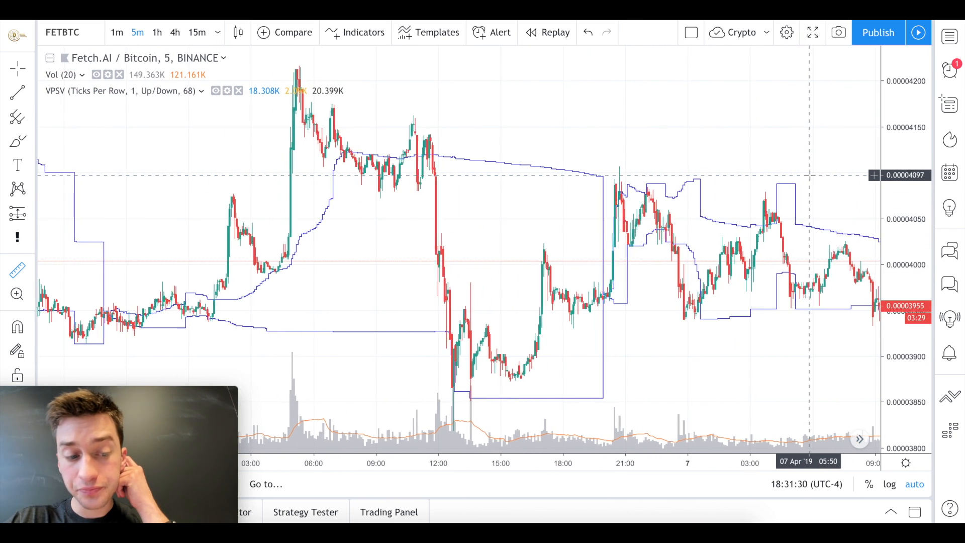
Start a VPSV alert: FETBTC Crossing Up the VPSV Developing VA line, once per bar close
{"action": "right_click", "coordinate": [194, 93]}
{"action": "left_click", "coordinate": [211, 101]}
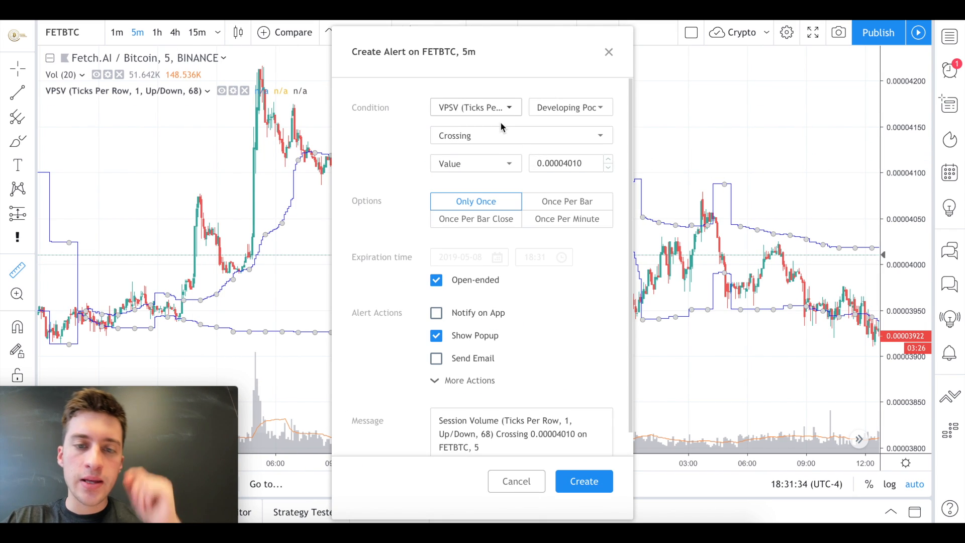
{"action": "left_click", "coordinate": [492, 112]}
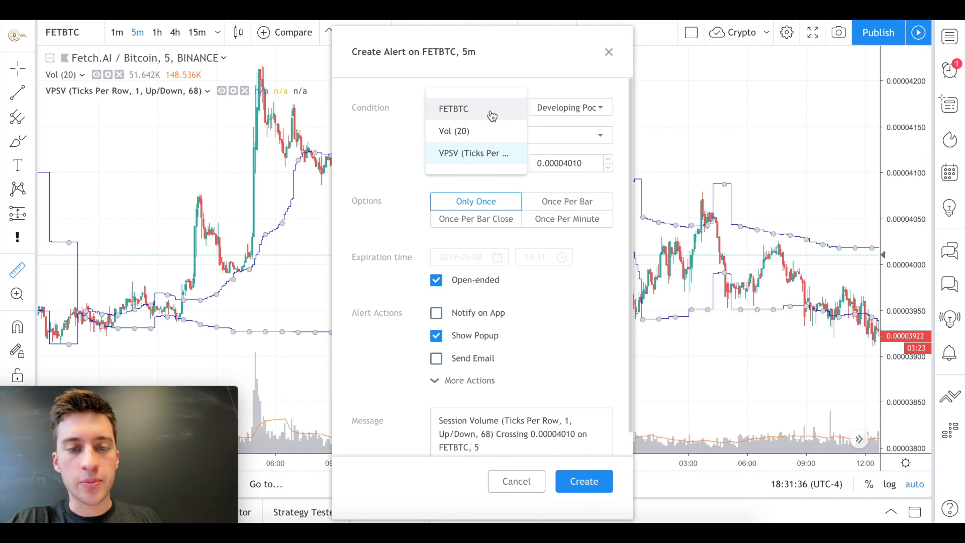
{"action": "left_click", "coordinate": [491, 113]}
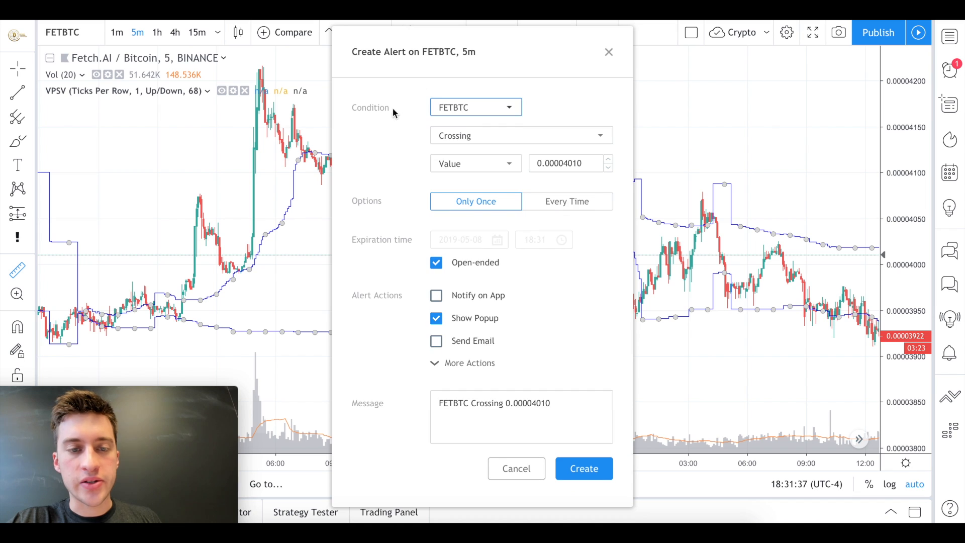
{"action": "left_click", "coordinate": [464, 136]}
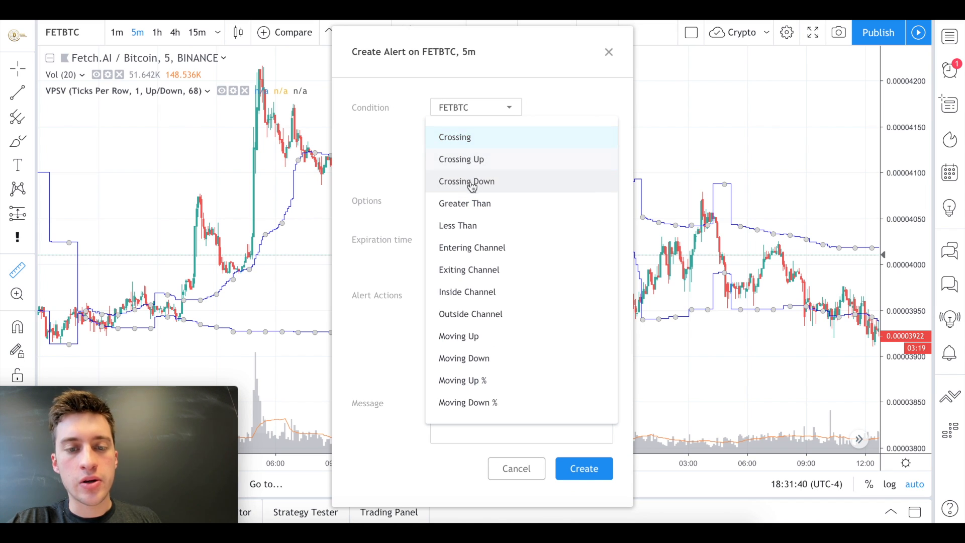
{"action": "left_click", "coordinate": [468, 161]}
{"action": "left_click", "coordinate": [508, 168]}
{"action": "left_click", "coordinate": [496, 209]}
{"action": "left_click", "coordinate": [595, 166]}
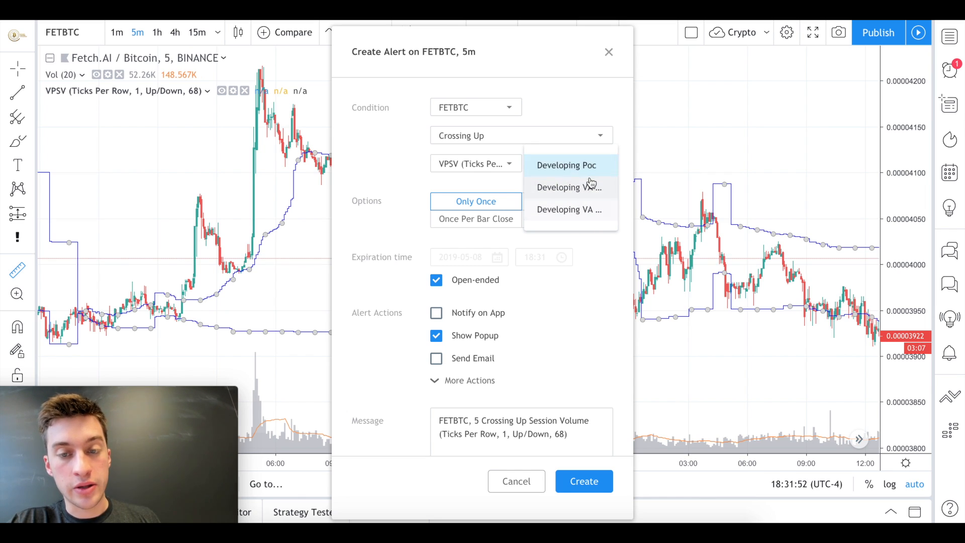
{"action": "left_click", "coordinate": [587, 209]}
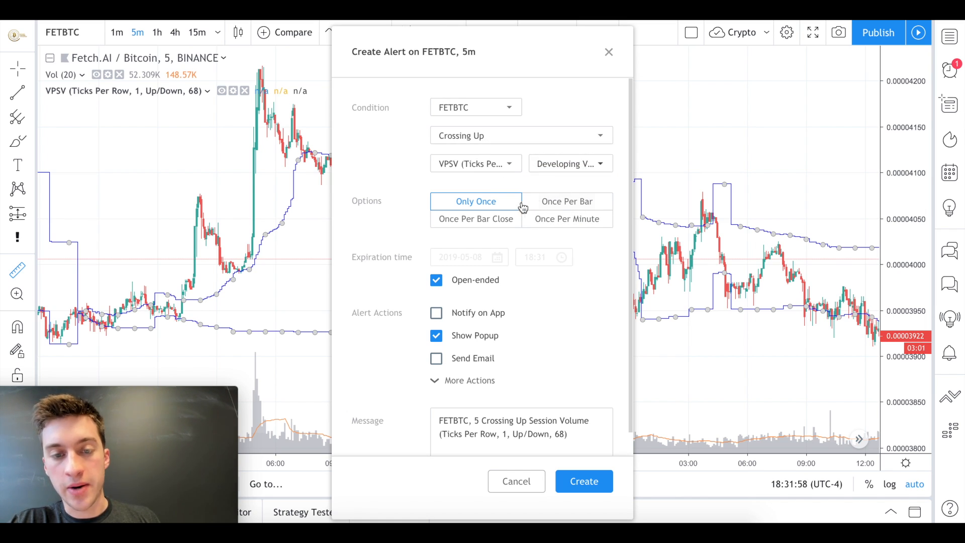
{"action": "left_click", "coordinate": [505, 218]}
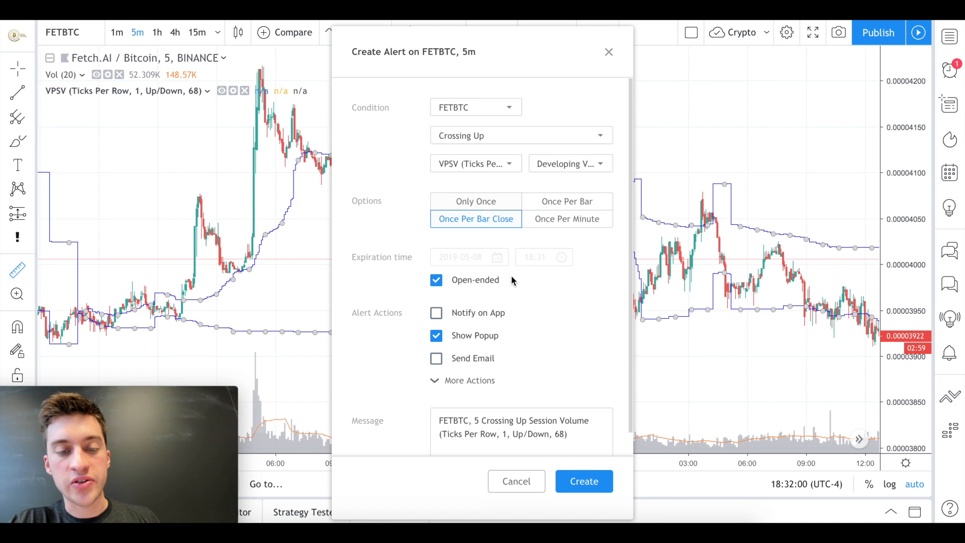
Replace the alert message with the bot's start-deal JSON and create the alert
{"action": "left_click", "coordinate": [473, 379]}
{"action": "scroll", "coordinate": [472, 378], "scroll_direction": "down", "scroll_amount": 3}
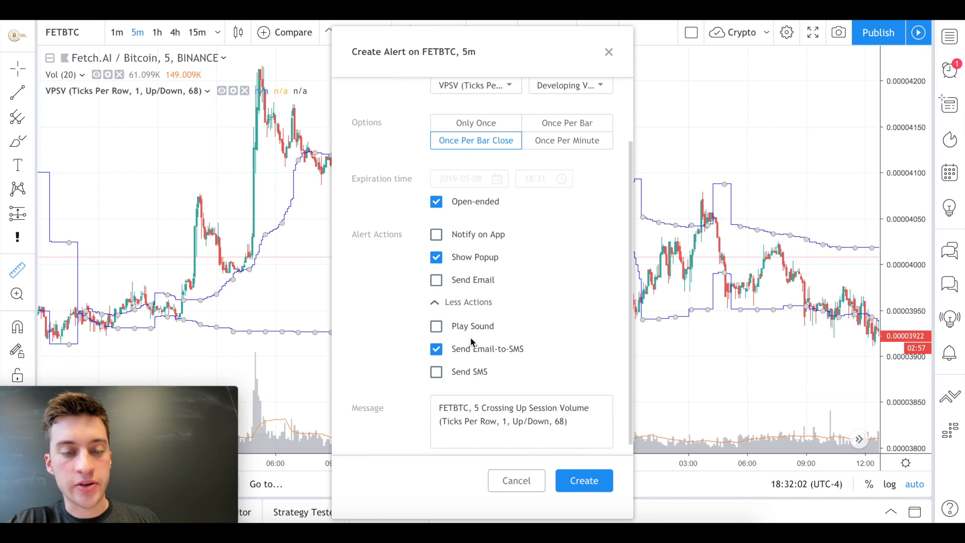
{"action": "key", "text": "ctrl+a"}
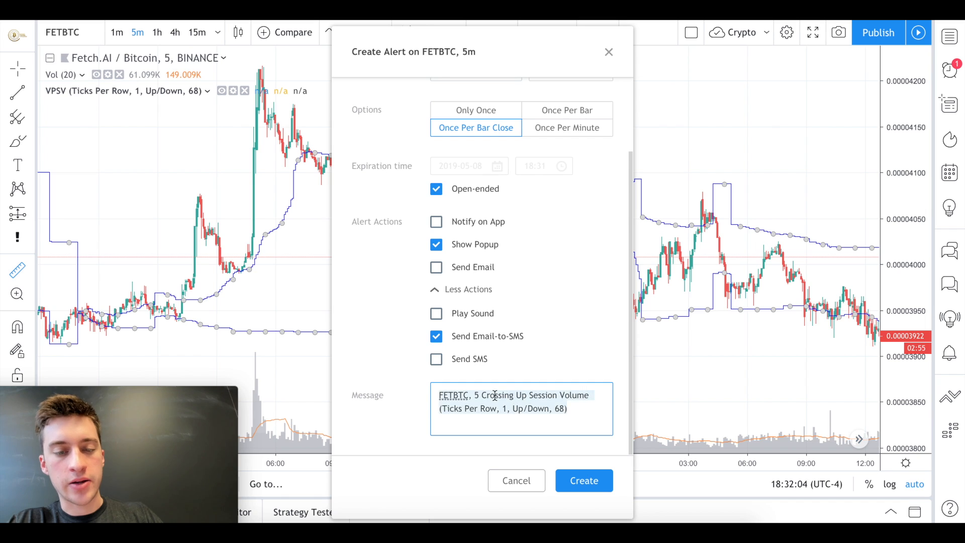
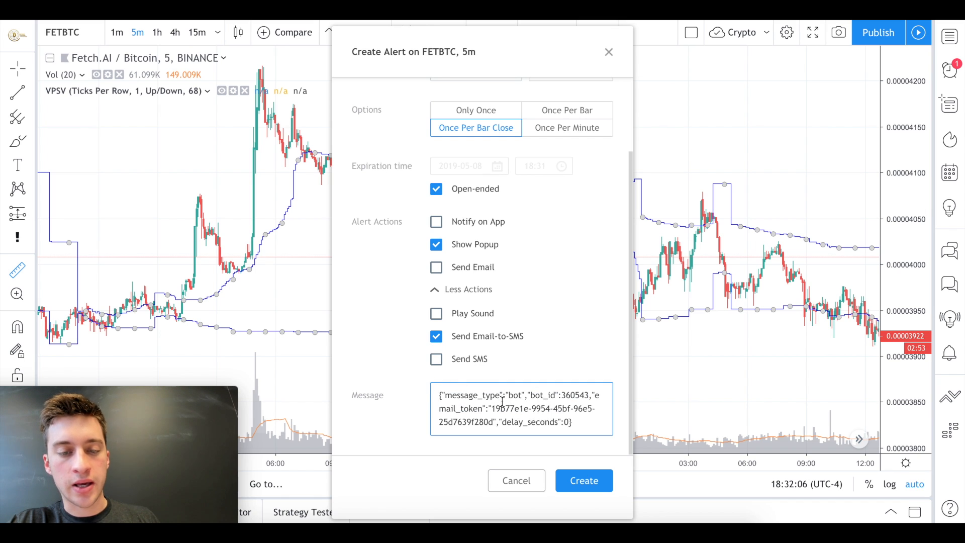
{"action": "scroll", "coordinate": [478, 341], "scroll_direction": "up", "scroll_amount": 2}
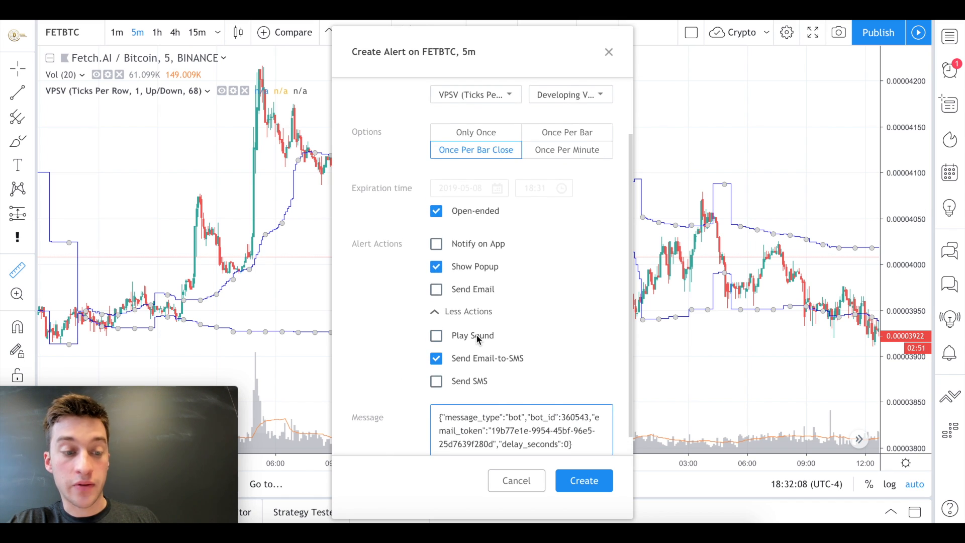
{"action": "scroll", "coordinate": [478, 341], "scroll_direction": "up", "scroll_amount": 2}
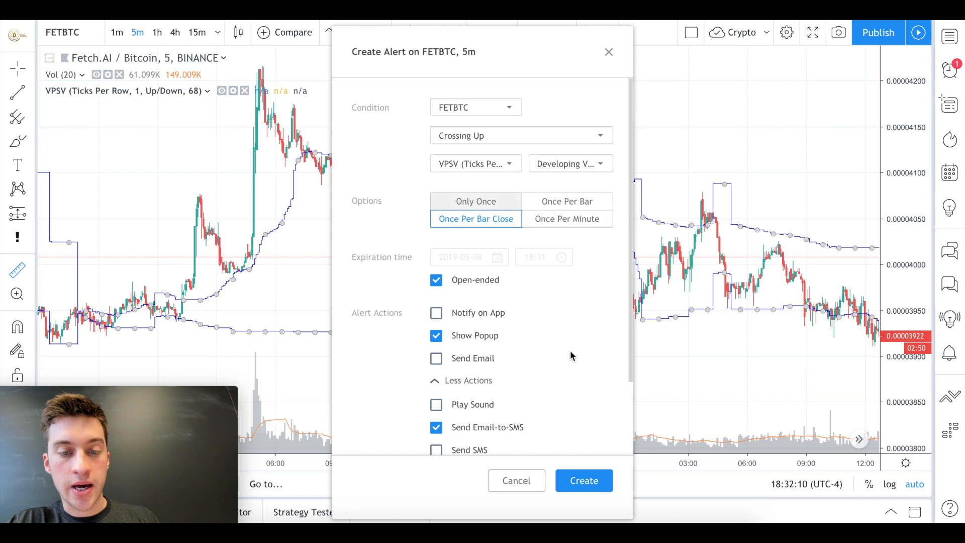
{"action": "left_click", "coordinate": [584, 482]}
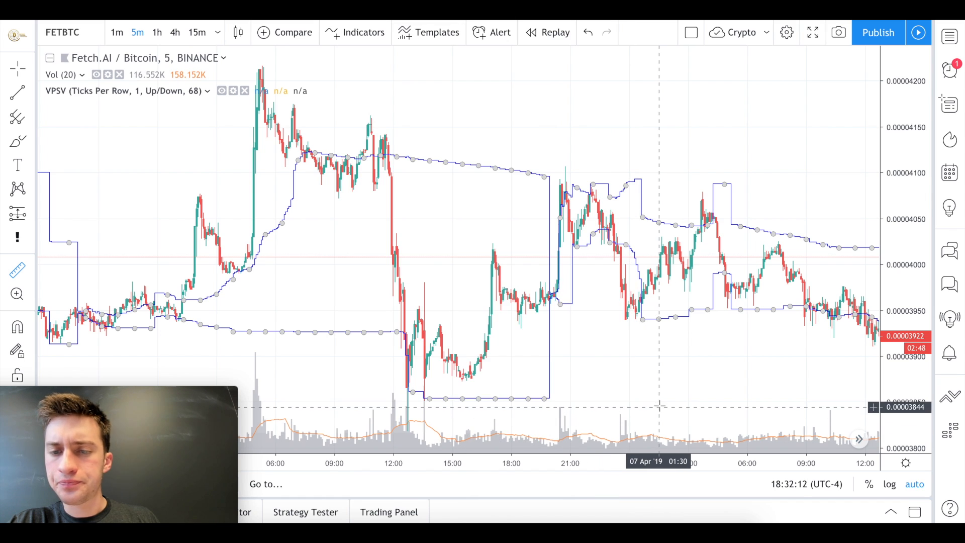
Review the new FETBTC alert's VPSV line in the Alerts list, then cancel without changes
{"action": "scroll", "coordinate": [659, 405], "scroll_direction": "right", "scroll_amount": 2}
{"action": "left_click", "coordinate": [950, 70]}
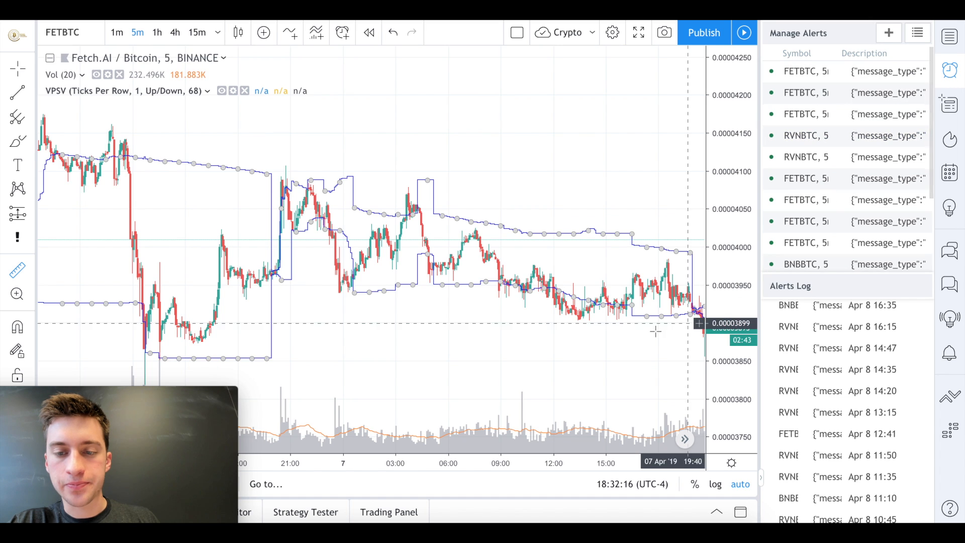
{"action": "scroll", "coordinate": [655, 331], "scroll_direction": "right", "scroll_amount": 8}
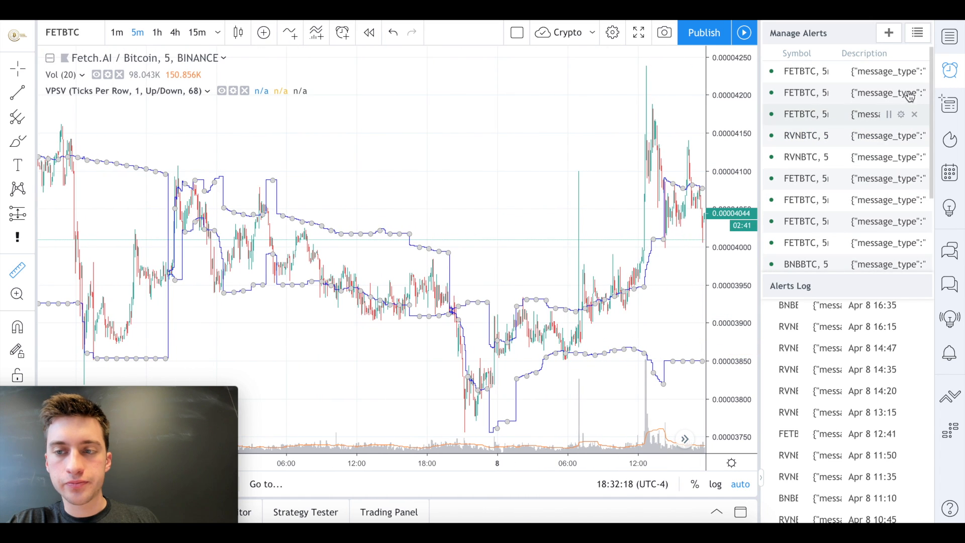
{"action": "left_click", "coordinate": [905, 72]}
{"action": "scroll", "coordinate": [601, 313], "scroll_direction": "down", "scroll_amount": 1}
{"action": "scroll", "coordinate": [601, 312], "scroll_direction": "up", "scroll_amount": 1}
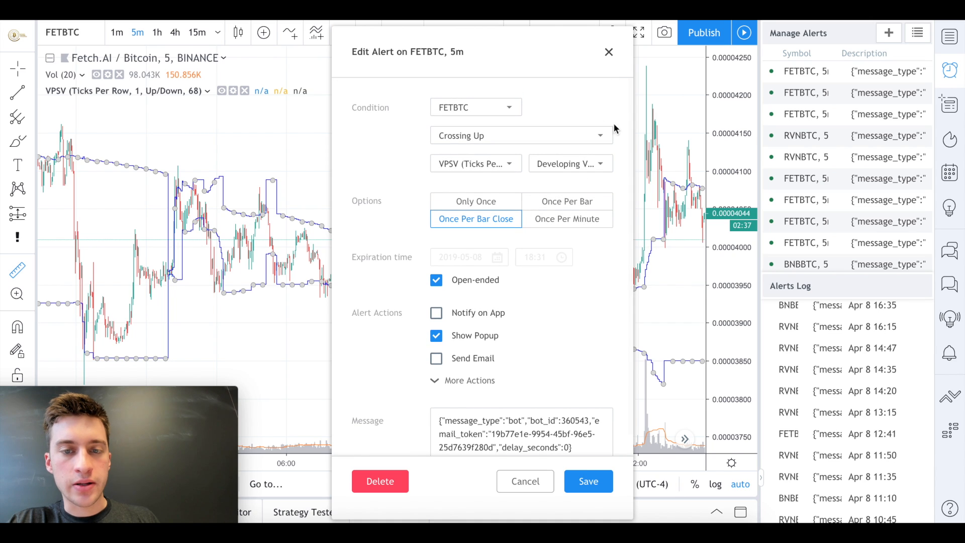
{"action": "left_click", "coordinate": [602, 170]}
{"action": "left_click", "coordinate": [609, 51]}
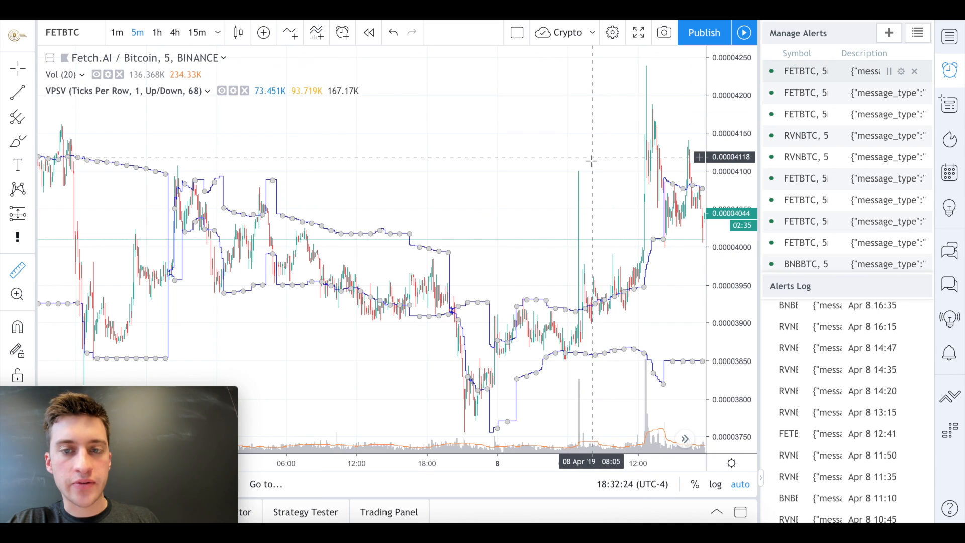
Copy the bot's close-at-market-price JSON message from 3Commas
{"action": "scroll", "coordinate": [593, 161], "scroll_direction": "down", "scroll_amount": 5}
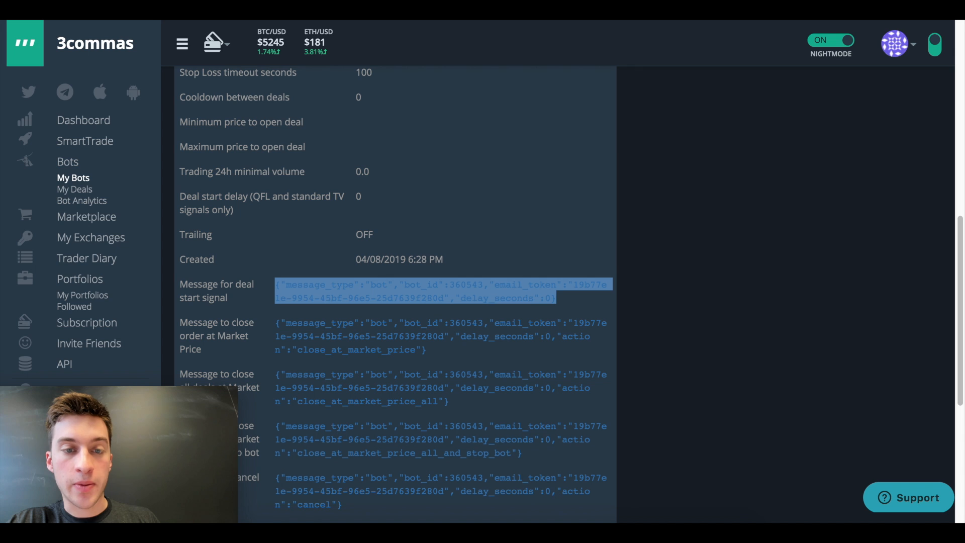
{"action": "scroll", "coordinate": [428, 198], "scroll_direction": "down", "scroll_amount": 3}
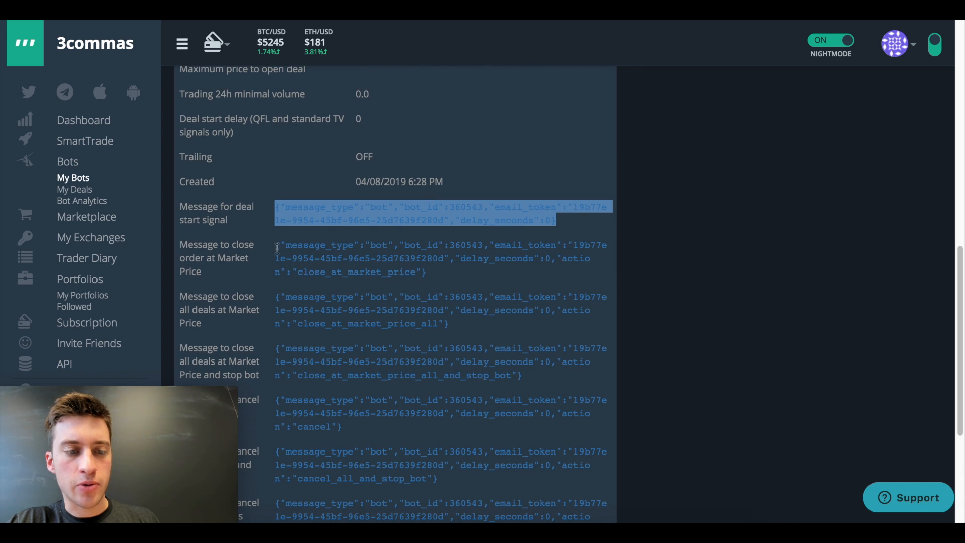
{"action": "right_click", "coordinate": [345, 254]}
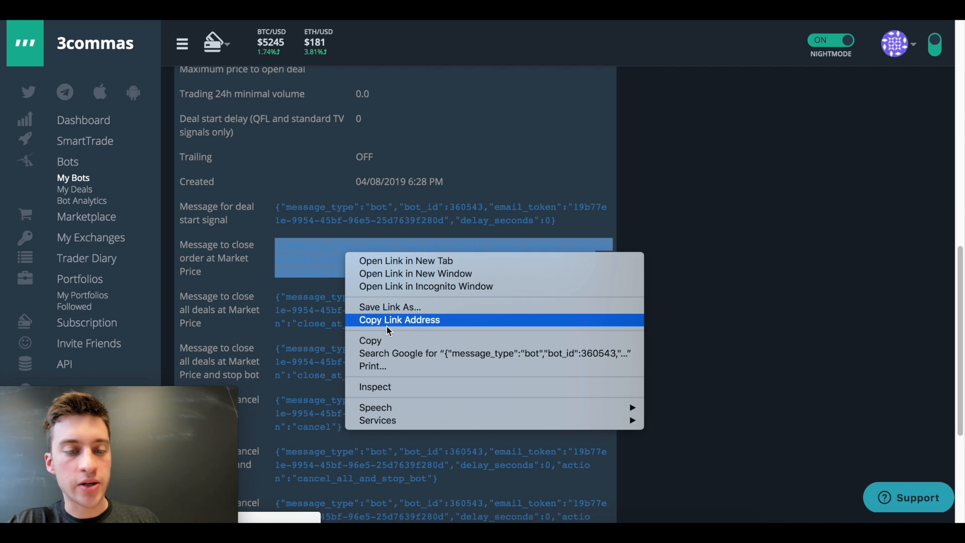
{"action": "left_click", "coordinate": [388, 341]}
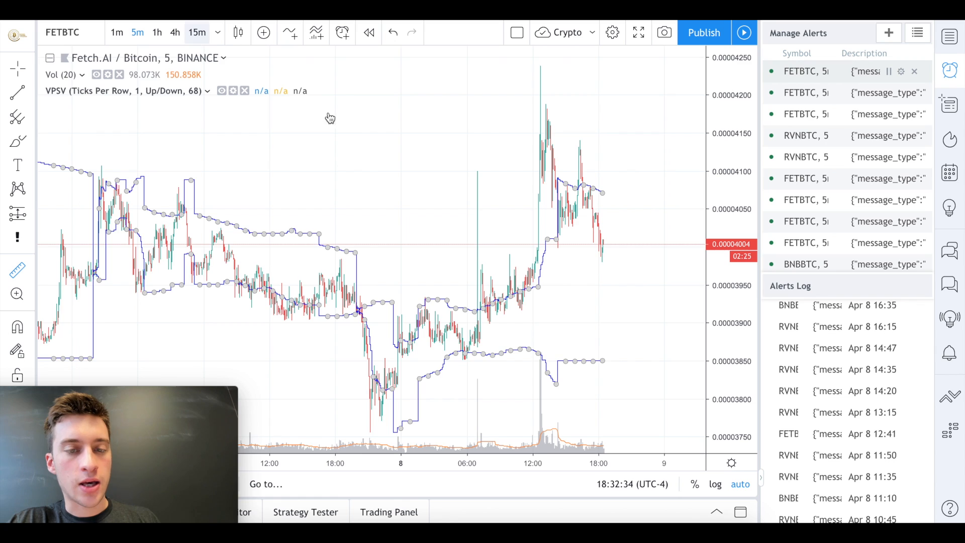
Start a second VPSV alert: FETBTC Crossing Down VPSV Developing VA, once per bar close
{"action": "right_click", "coordinate": [197, 91]}
{"action": "left_click", "coordinate": [216, 105]}
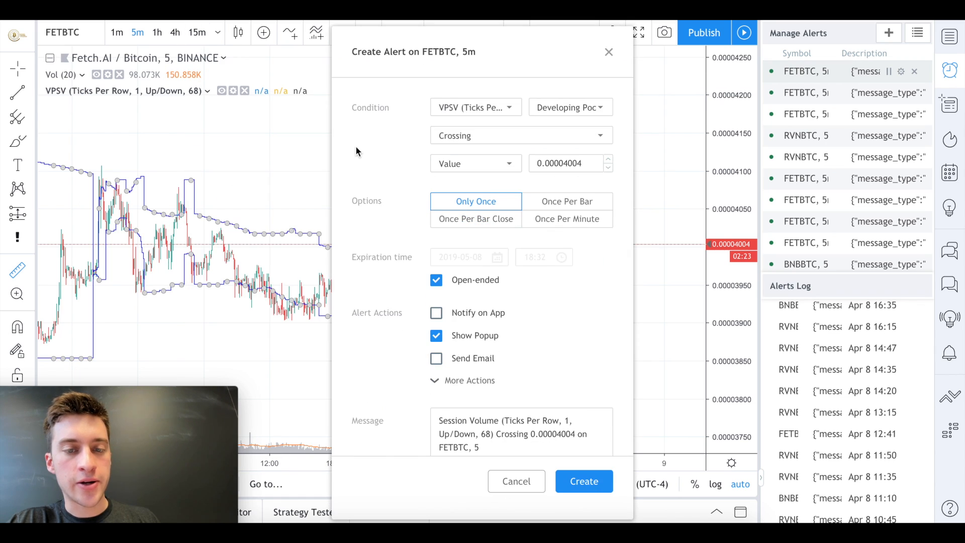
{"action": "left_click", "coordinate": [485, 108]}
{"action": "left_click", "coordinate": [487, 110]}
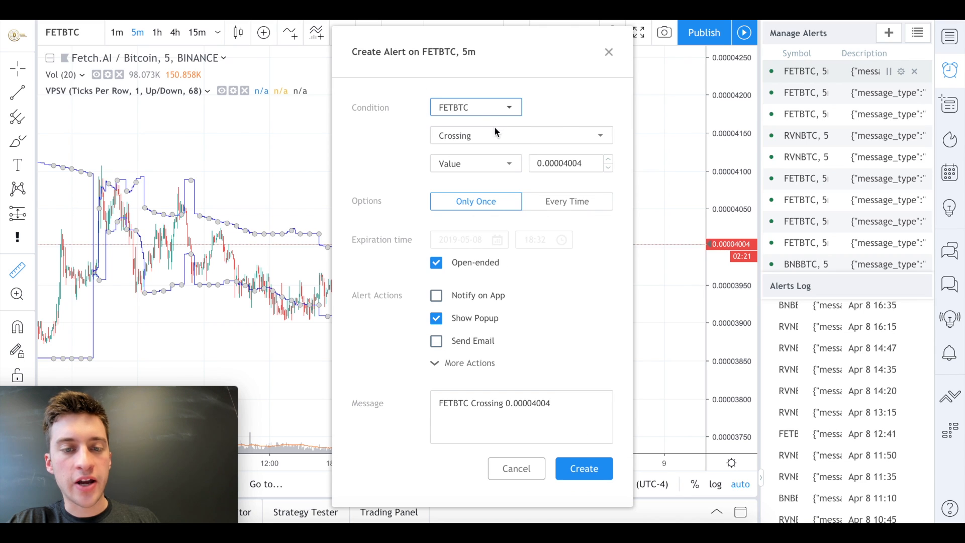
{"action": "left_click", "coordinate": [494, 137]}
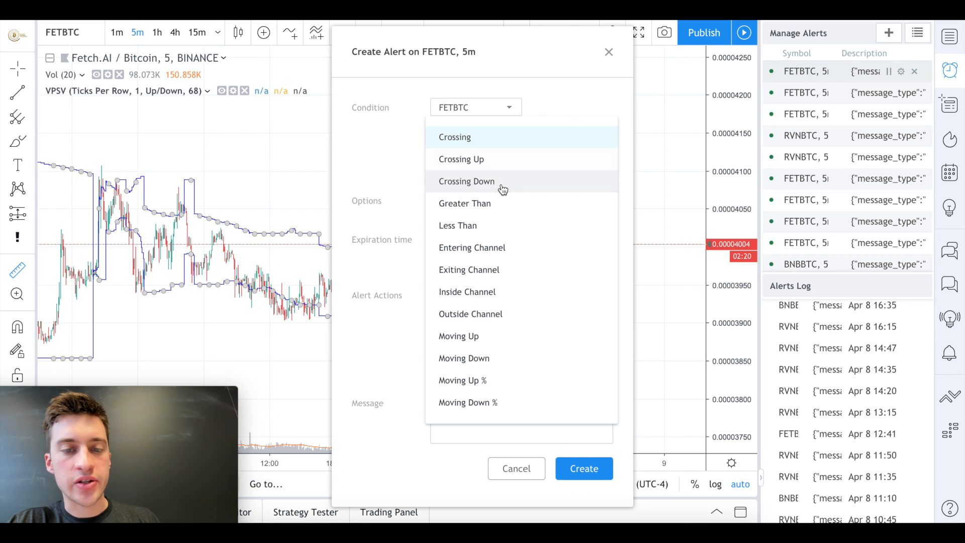
{"action": "left_click", "coordinate": [503, 190]}
{"action": "left_click", "coordinate": [500, 165]}
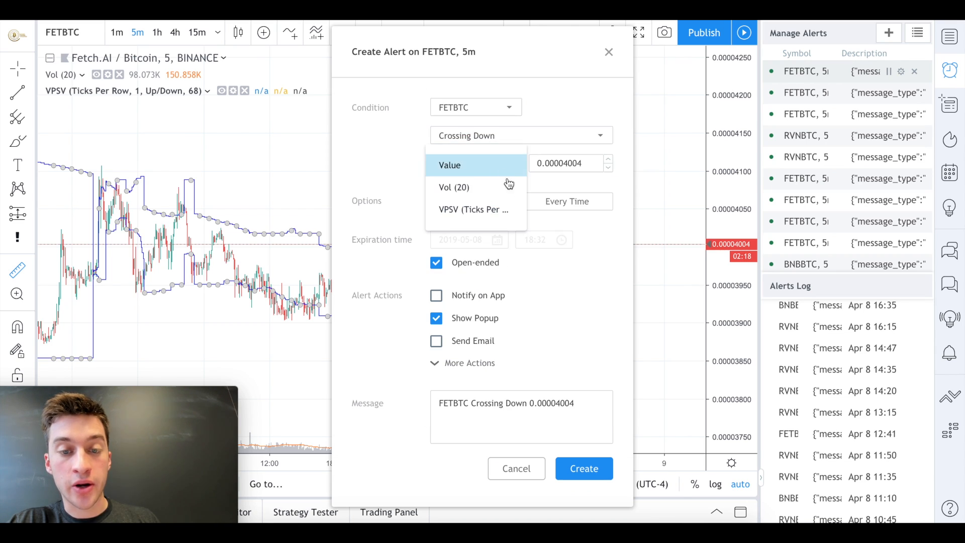
{"action": "left_click", "coordinate": [518, 206]}
{"action": "left_click", "coordinate": [556, 164]}
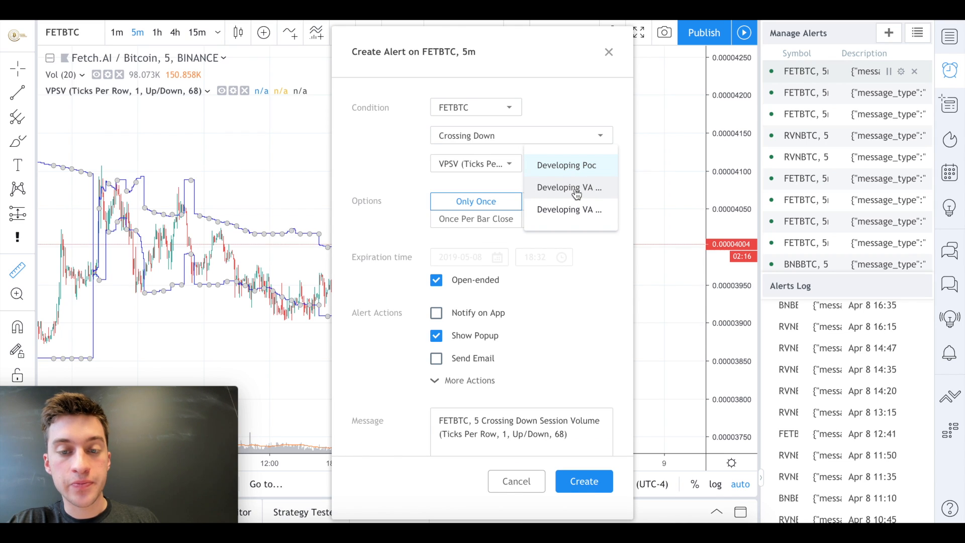
{"action": "left_click", "coordinate": [576, 190]}
{"action": "left_click", "coordinate": [476, 218]}
Replace the alert message with the close-at-market JSON and create the crossing-down alert
{"action": "scroll", "coordinate": [532, 333], "scroll_direction": "down", "scroll_amount": 1}
{"action": "left_click", "coordinate": [534, 409]}
{"action": "key", "text": "ctrl+a"}
{"action": "key", "text": "ctrl+v"}
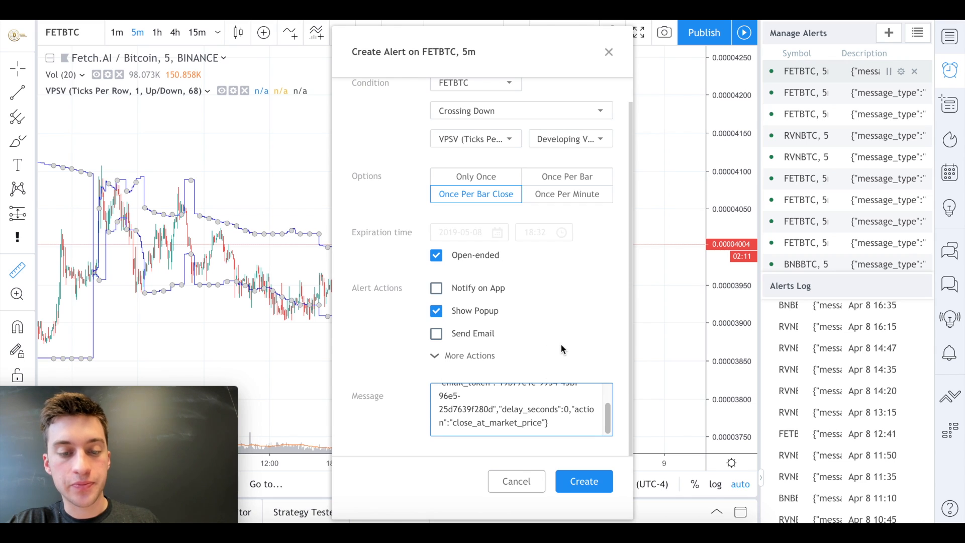
{"action": "left_click", "coordinate": [466, 357]}
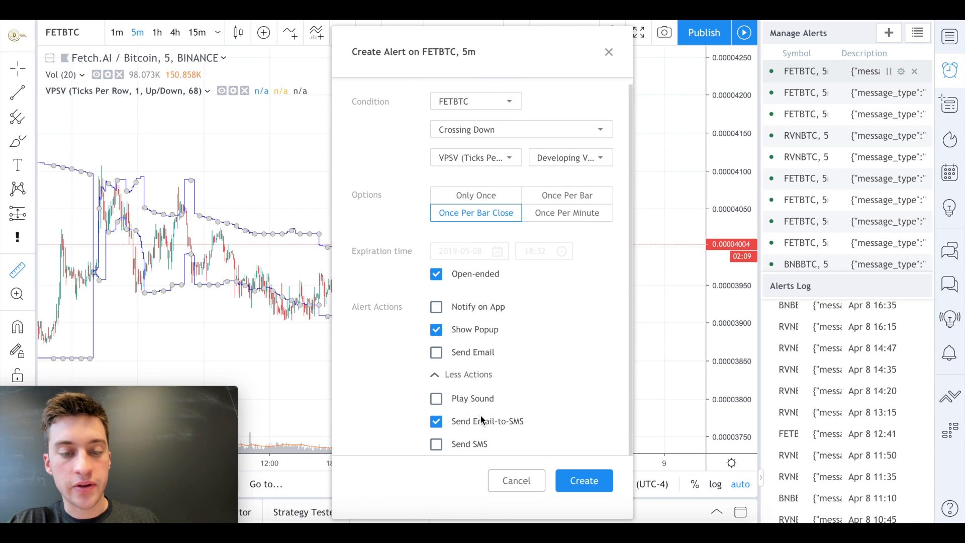
{"action": "left_click", "coordinate": [468, 375]}
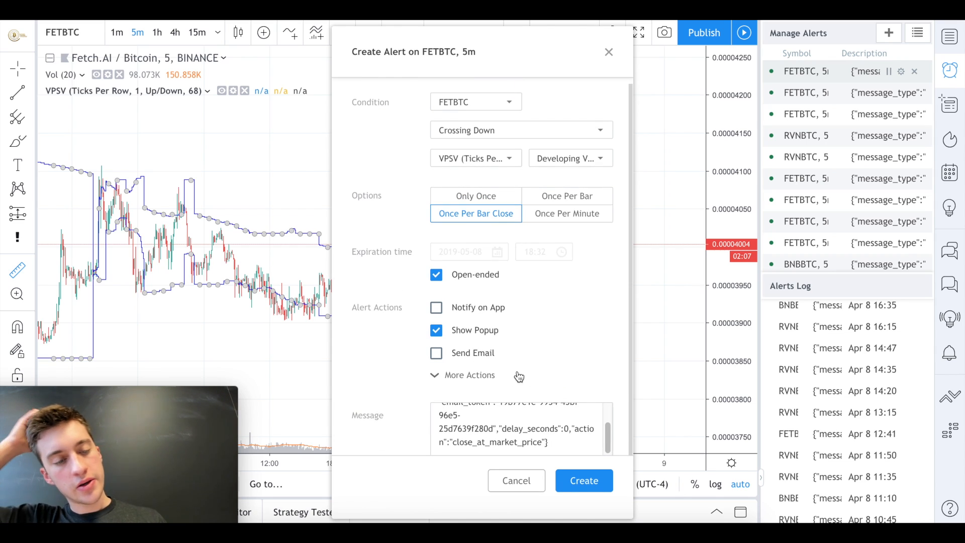
{"action": "left_click", "coordinate": [585, 484]}
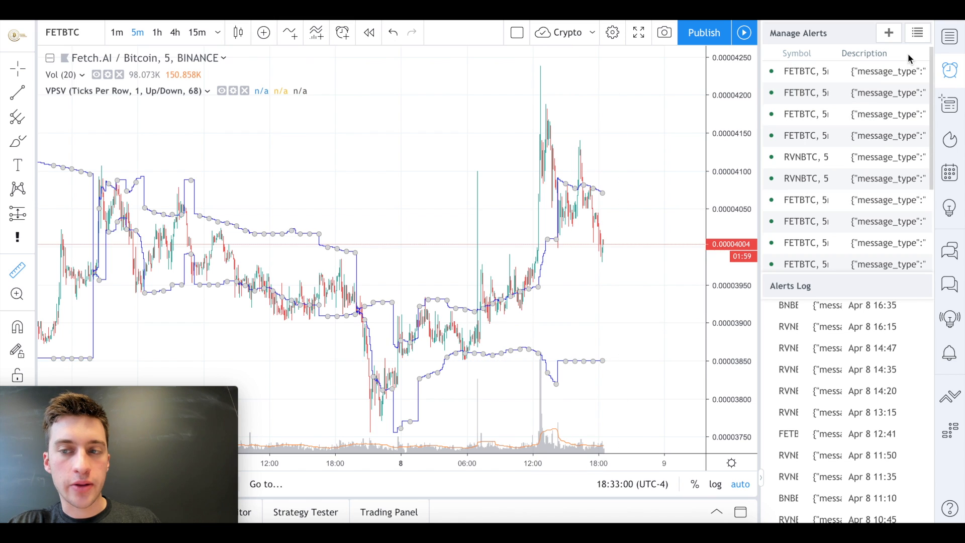
Check the new crossing-down alert's settings, then cancel without changes
{"action": "left_click", "coordinate": [904, 72]}
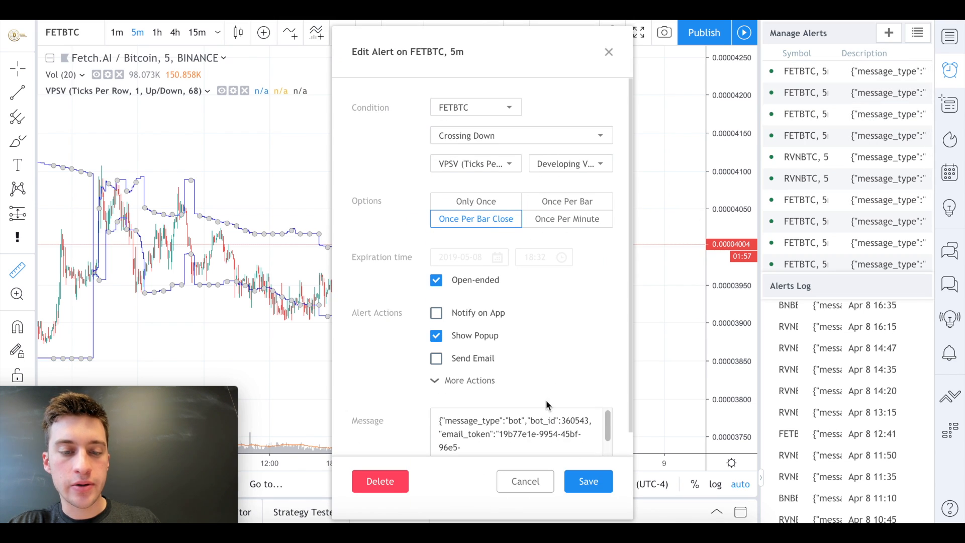
{"action": "scroll", "coordinate": [546, 403], "scroll_direction": "down", "scroll_amount": 1}
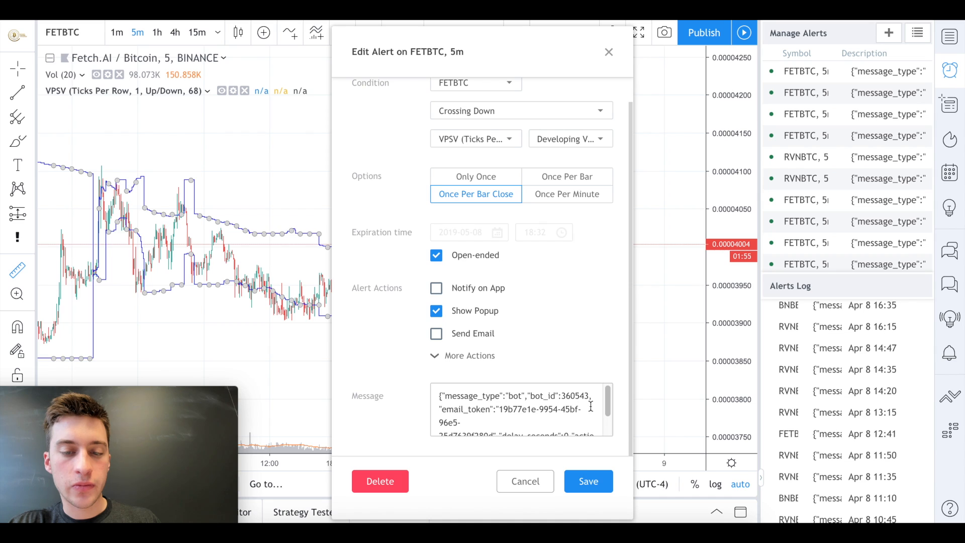
{"action": "left_click_drag", "start_coordinate": [608, 401], "coordinate": [608, 415]}
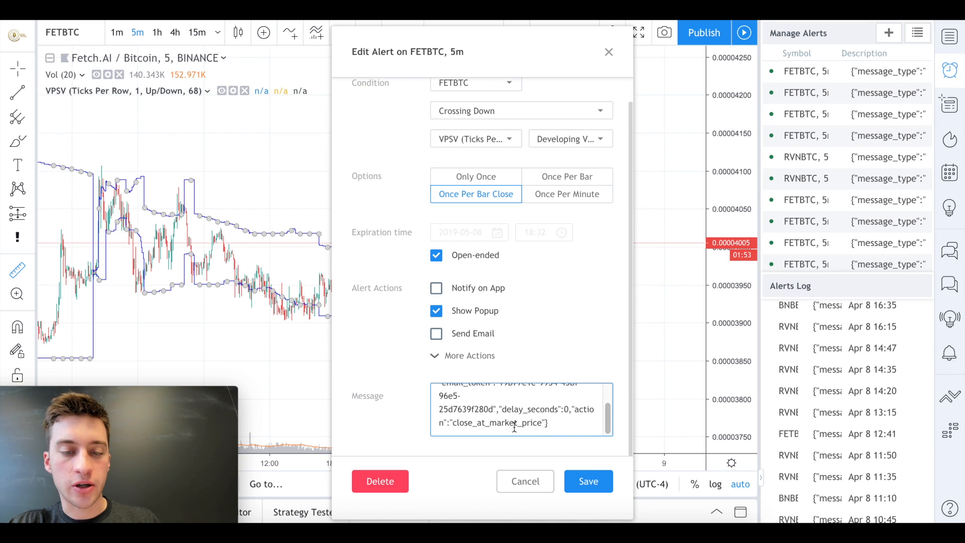
{"action": "left_click", "coordinate": [526, 483]}
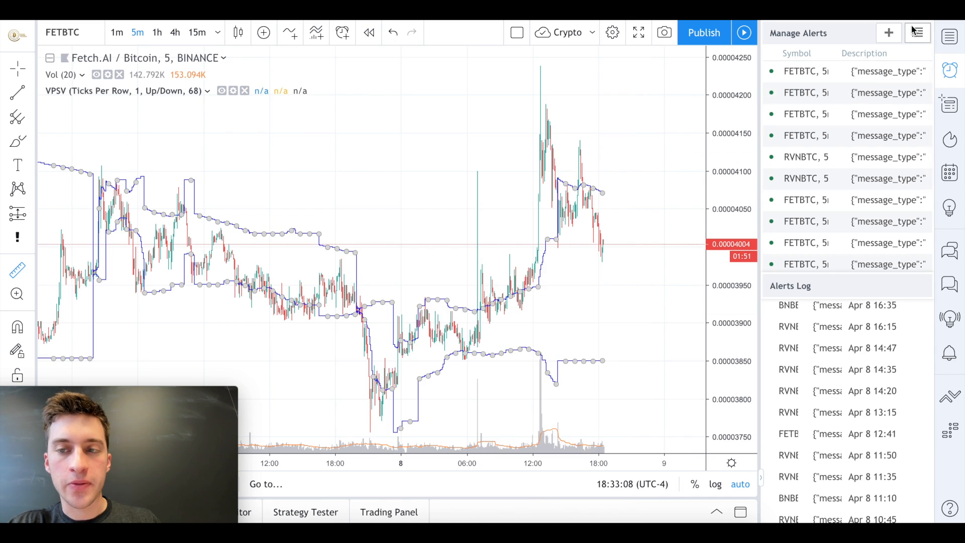
Hide the alerts side panel and clear the measure box from the FETBTC chart
{"action": "left_click", "coordinate": [949, 36]}
{"action": "left_click", "coordinate": [950, 36]}
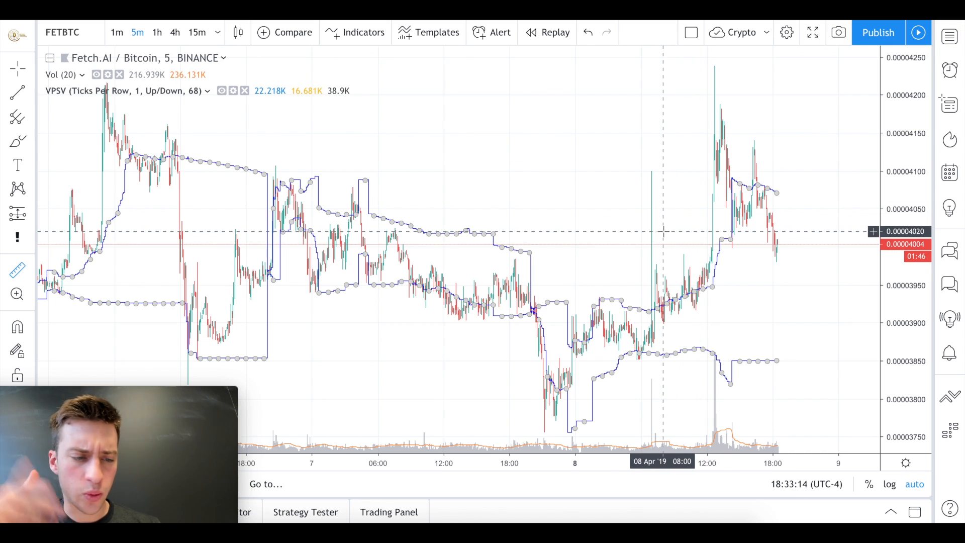
{"action": "scroll", "coordinate": [664, 232], "scroll_direction": "up", "scroll_amount": 4}
{"action": "scroll", "coordinate": [663, 231], "scroll_direction": "up", "scroll_amount": 6}
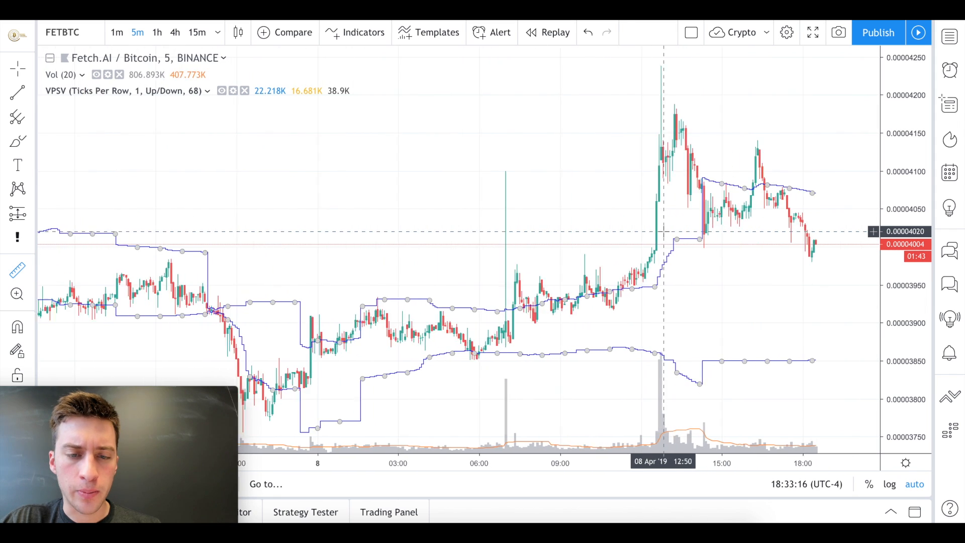
{"action": "left_click", "coordinate": [663, 231], "text": "shift"}
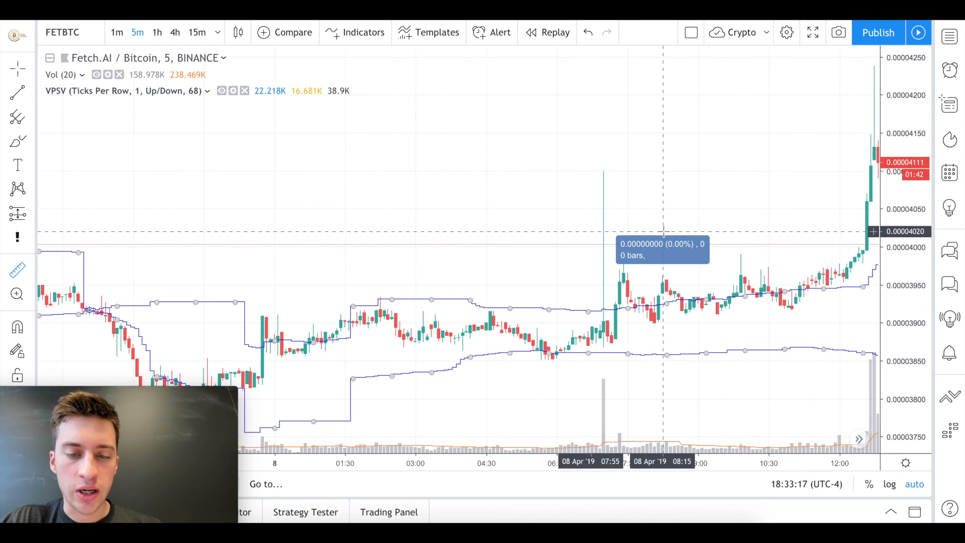
{"action": "left_click", "coordinate": [537, 213]}
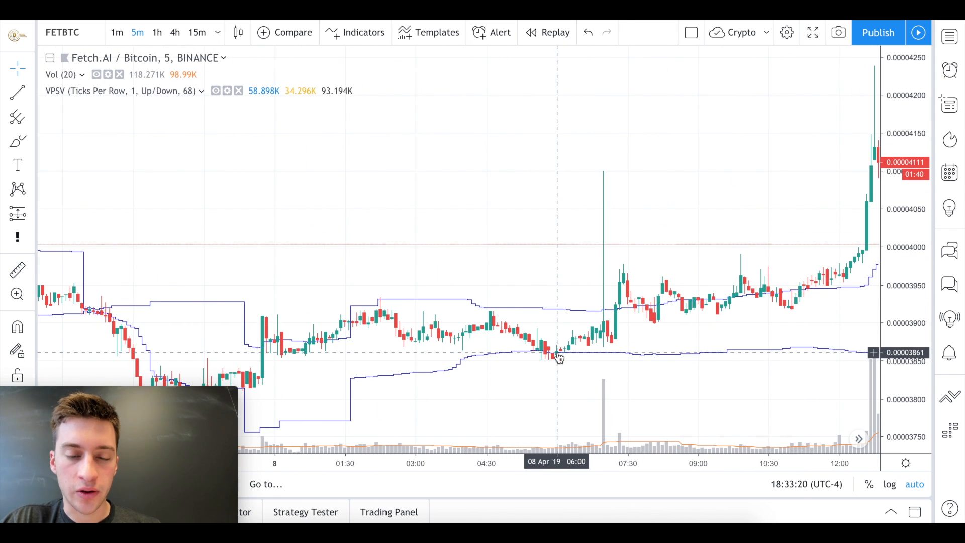
Scroll and zoom the chart back to 6 Apr to compare price with the VPSV lines
{"action": "scroll", "coordinate": [558, 352], "scroll_direction": "right", "scroll_amount": 3}
{"action": "scroll", "coordinate": [608, 313], "scroll_direction": "right", "scroll_amount": 3}
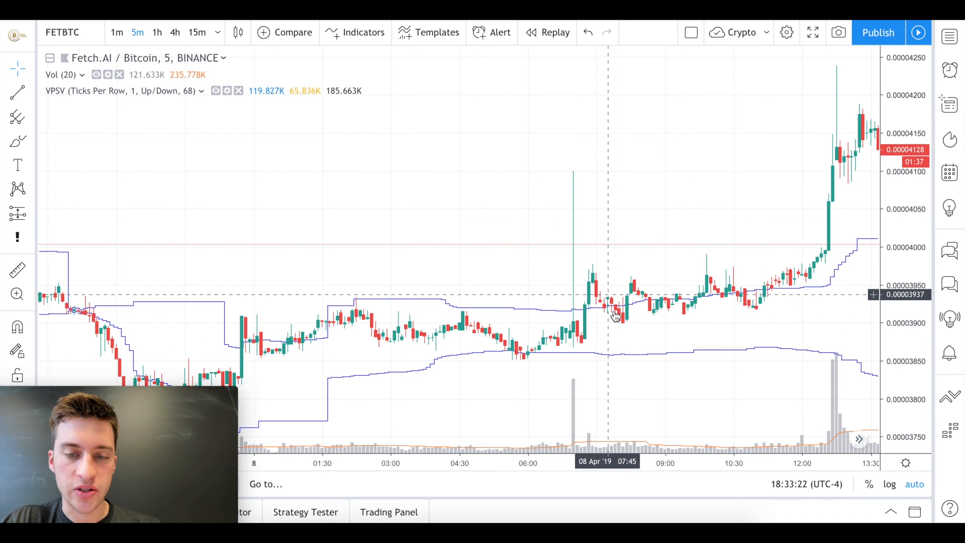
{"action": "scroll", "coordinate": [619, 309], "scroll_direction": "right", "scroll_amount": 3}
{"action": "scroll", "coordinate": [619, 309], "scroll_direction": "right", "scroll_amount": 5}
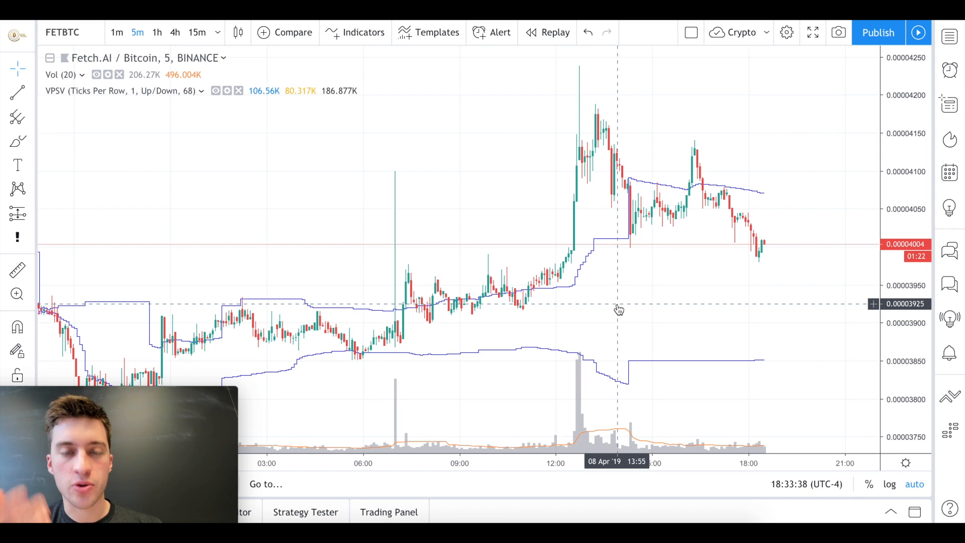
{"action": "scroll", "coordinate": [619, 309], "scroll_direction": "down", "scroll_amount": 5}
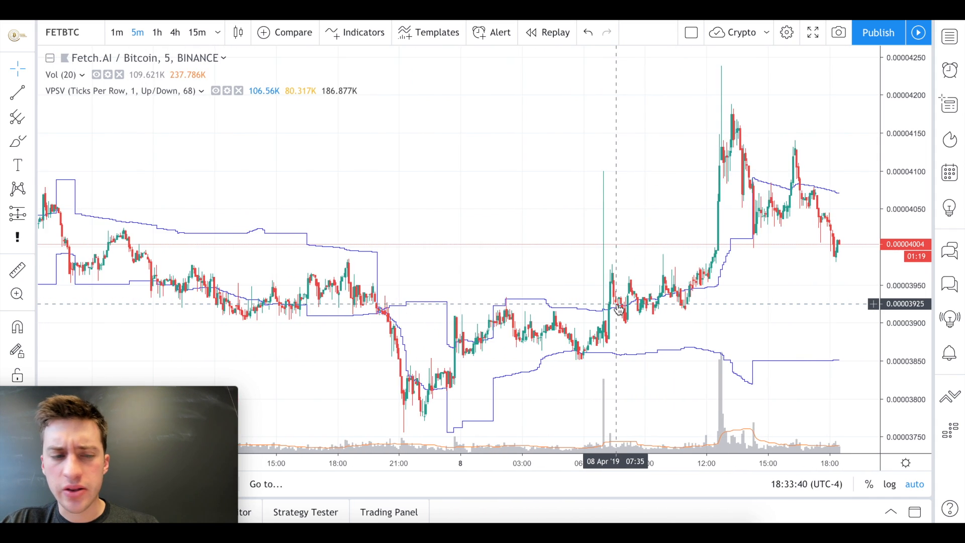
{"action": "scroll", "coordinate": [618, 309], "scroll_direction": "down", "scroll_amount": 5}
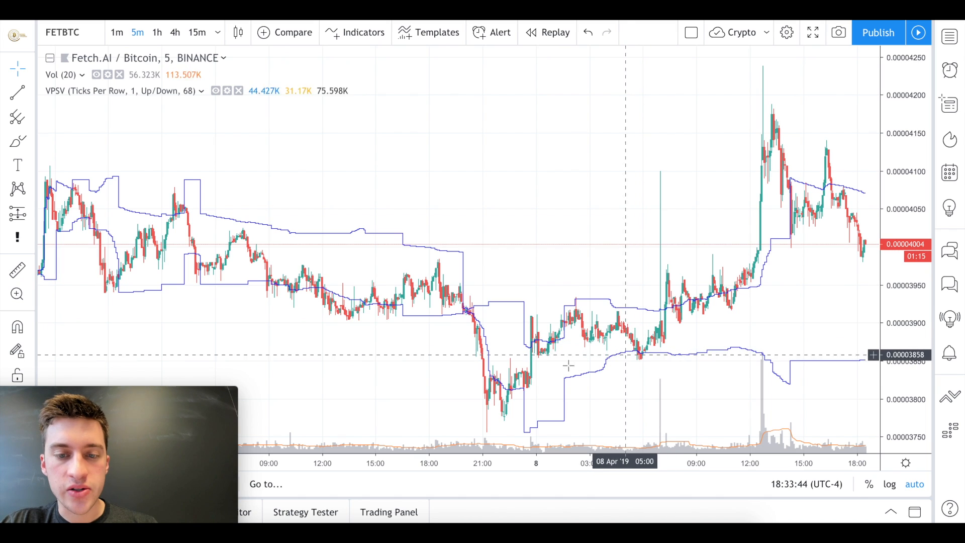
{"action": "scroll", "coordinate": [626, 362], "scroll_direction": "down", "scroll_amount": 2}
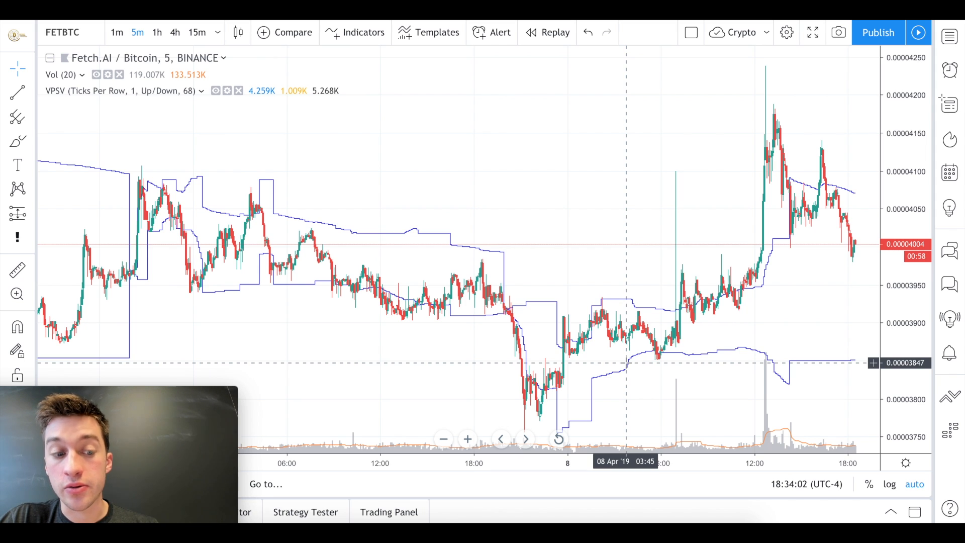
{"action": "scroll", "coordinate": [626, 362], "scroll_direction": "left", "scroll_amount": 10}
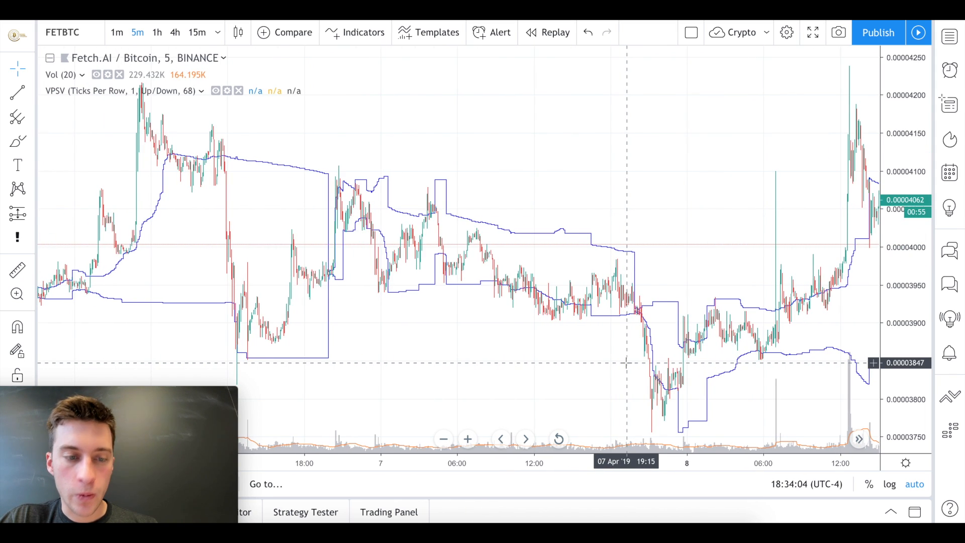
{"action": "scroll", "coordinate": [626, 362], "scroll_direction": "left", "scroll_amount": 6}
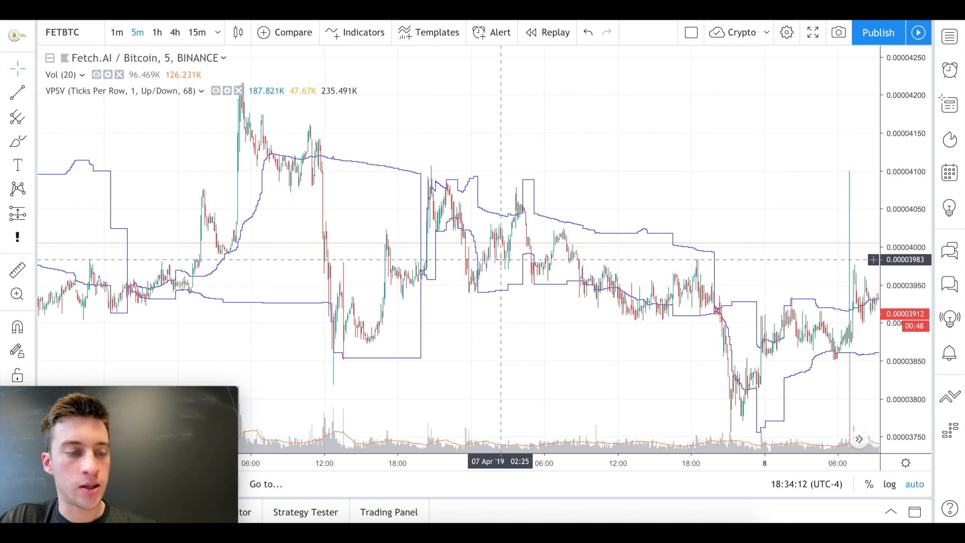
{"action": "scroll", "coordinate": [501, 259], "scroll_direction": "left", "scroll_amount": 10}
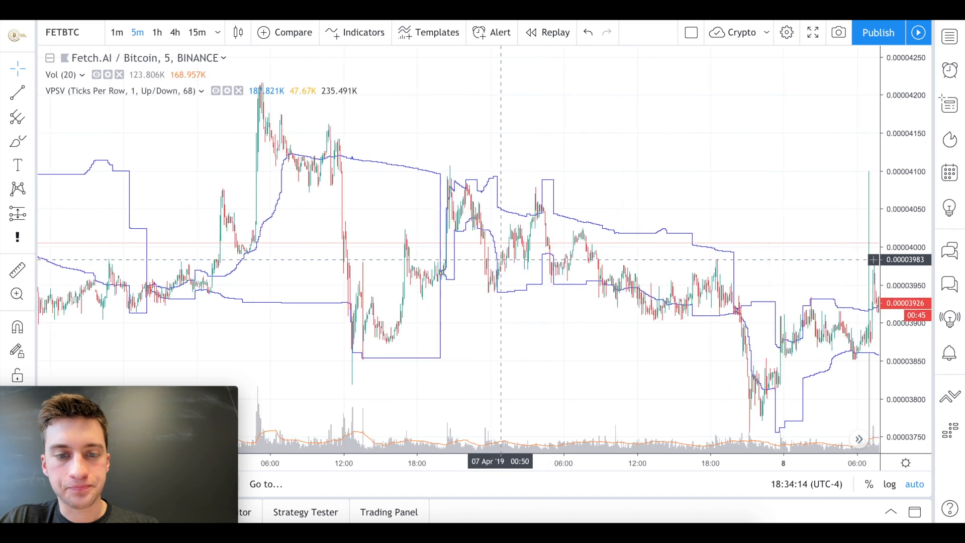
{"action": "scroll", "coordinate": [501, 260], "scroll_direction": "left", "scroll_amount": 1}
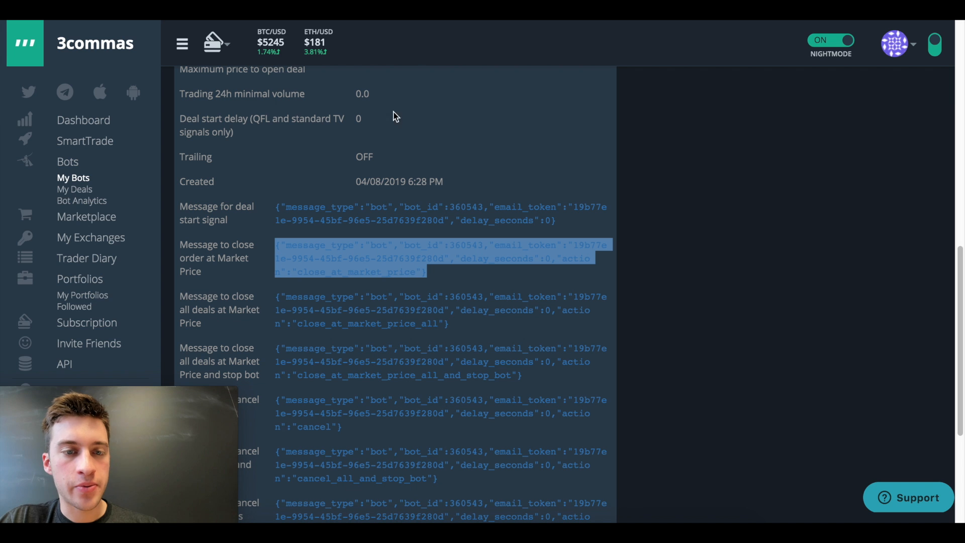
Scroll to the top of the BTC_FET bot page and go to My Bots
{"action": "scroll", "coordinate": [354, 151], "scroll_direction": "up", "scroll_amount": 5}
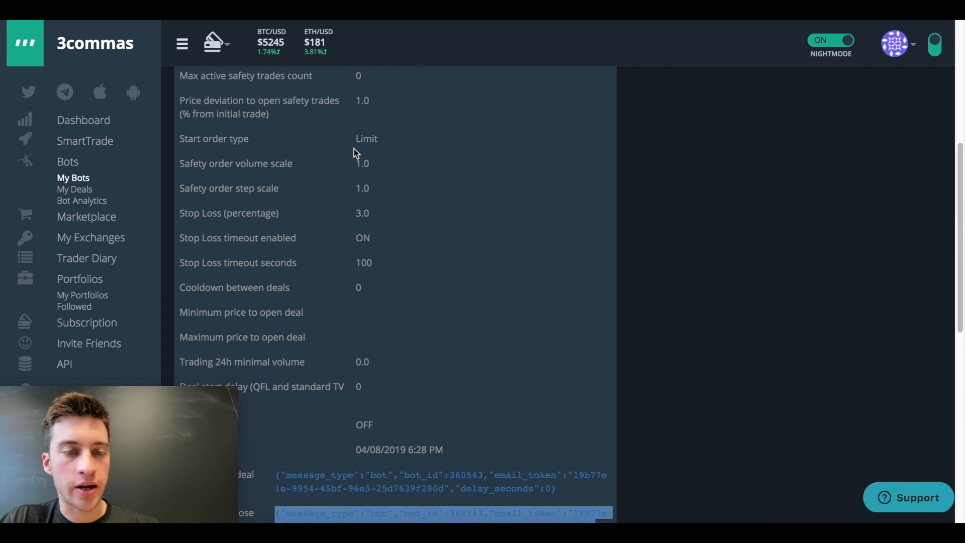
{"action": "scroll", "coordinate": [355, 150], "scroll_direction": "up", "scroll_amount": 6}
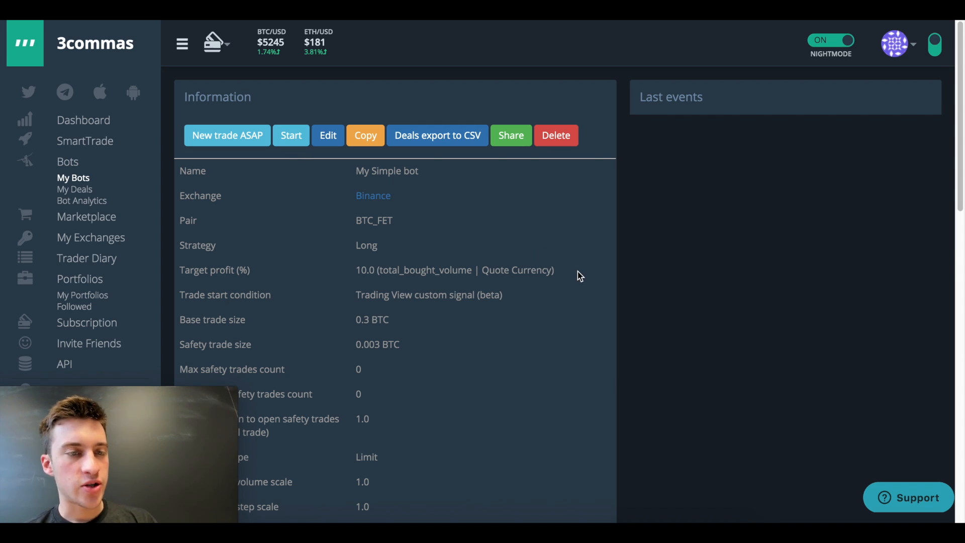
{"action": "left_click", "coordinate": [88, 181]}
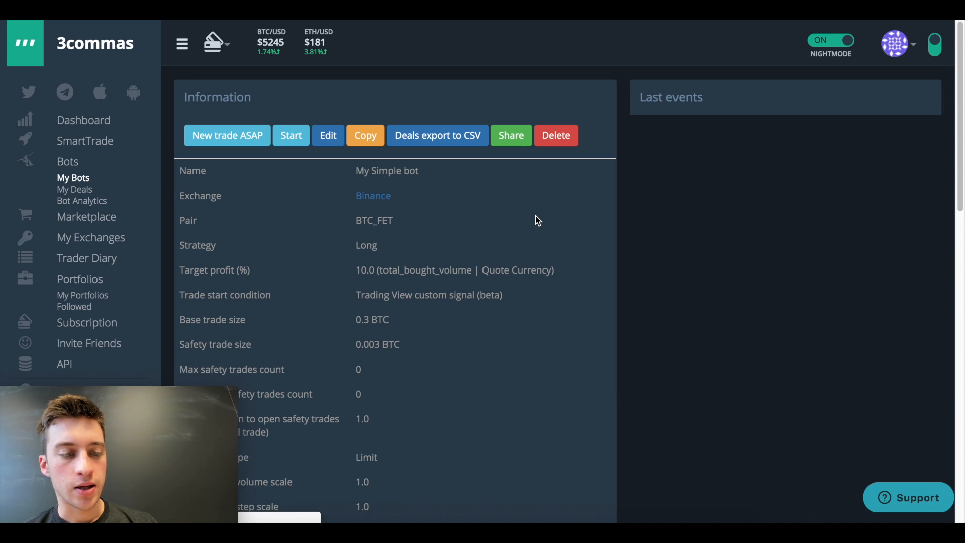